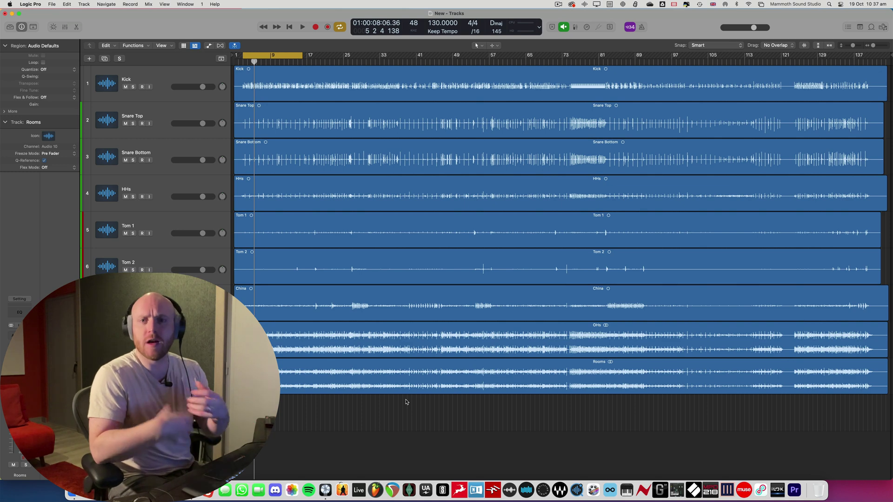
# Step: Show the mixer and examine the VU Meter on the MIXBUSS channel, closing the meter when done
pyautogui.press('x')
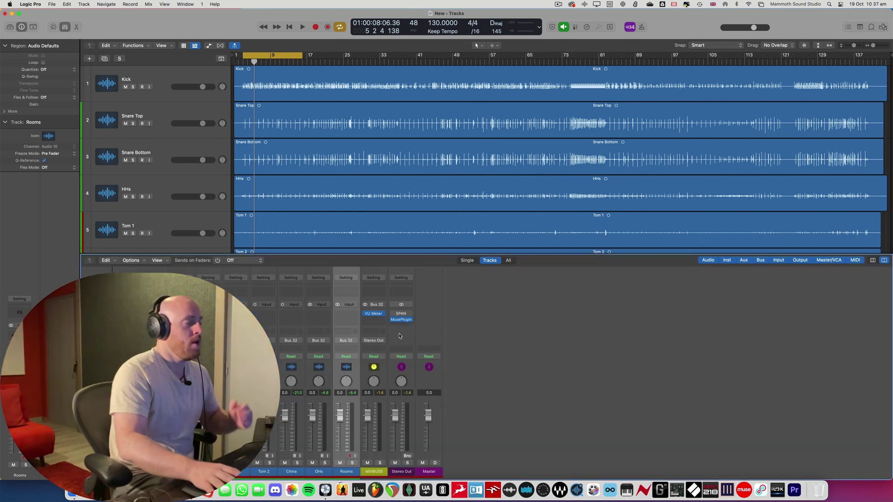
pyautogui.click(374, 314)
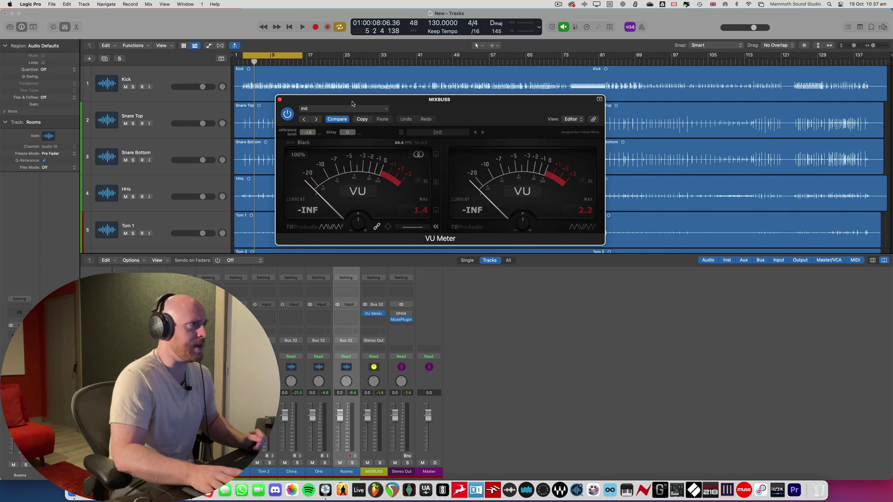
pyautogui.moveTo(352, 101); pyautogui.dragTo(373, 144)
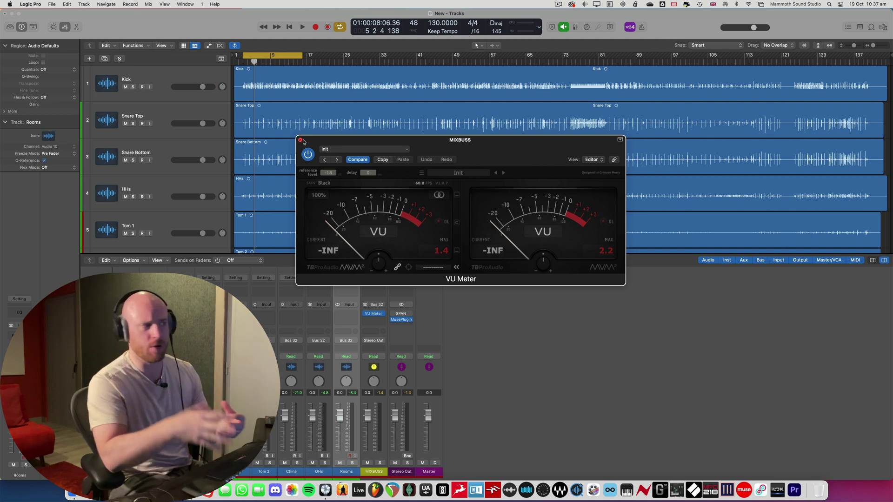
pyautogui.click(301, 141)
# Step: Insert a Gain plug-in on every drum channel from Kick to Rooms, and select the Snare Top channel
pyautogui.click(126, 313)
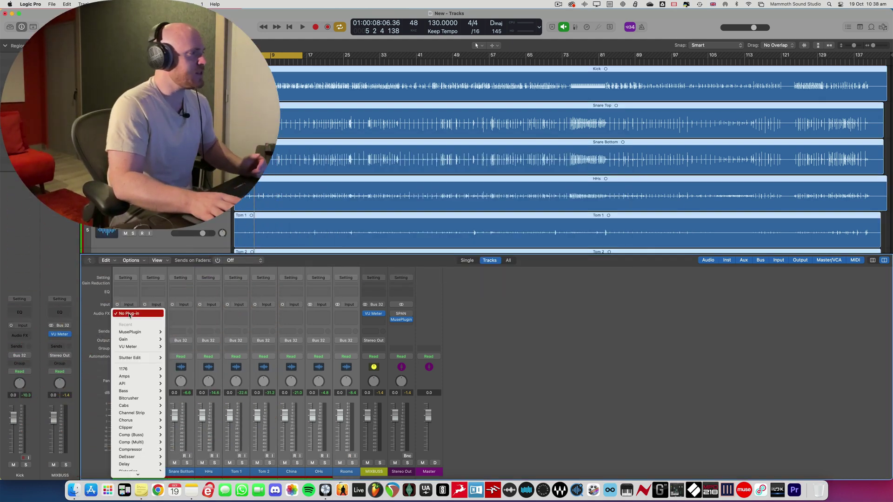
pyautogui.moveTo(144, 342)
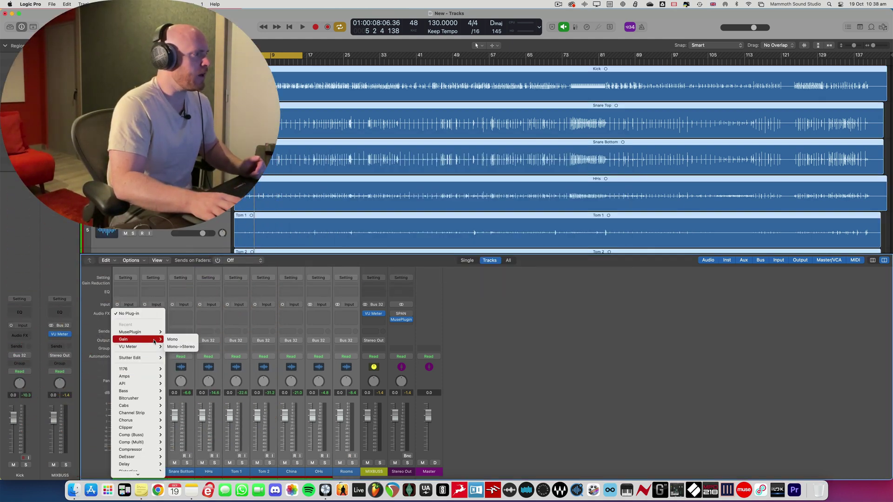
pyautogui.click(172, 339)
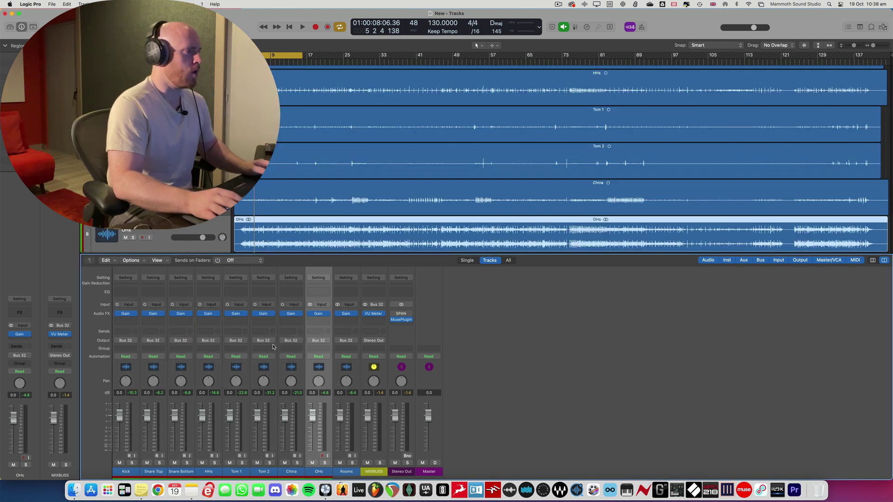
pyautogui.click(125, 368)
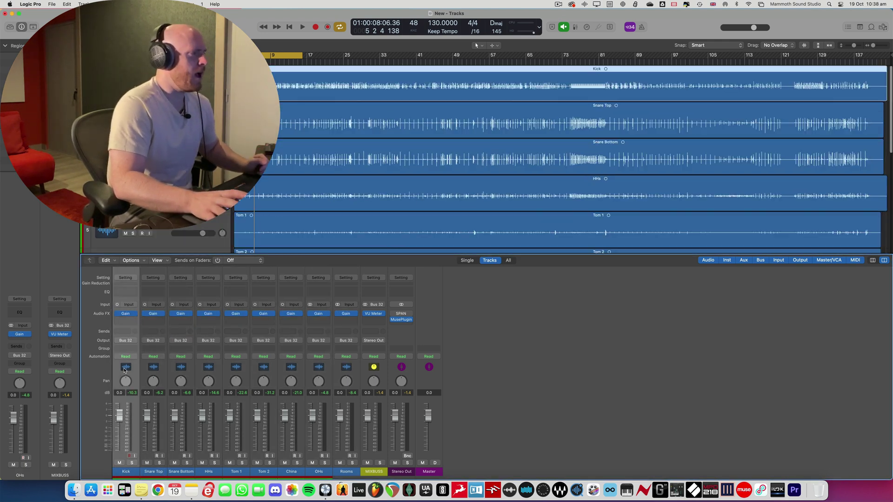
pyautogui.click(153, 367)
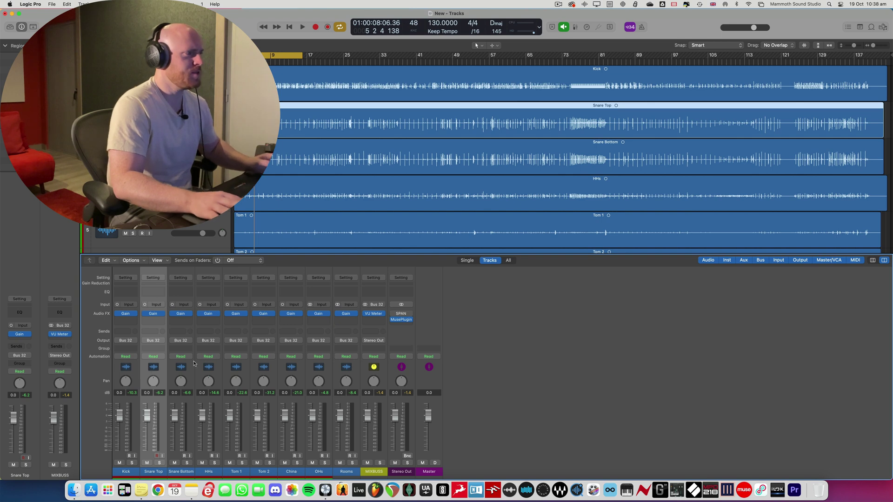
# Step: Solo the Snare Top channel and place its Gain plug-in beside the open VU Meter of the MIXBUSS
pyautogui.click(377, 315)
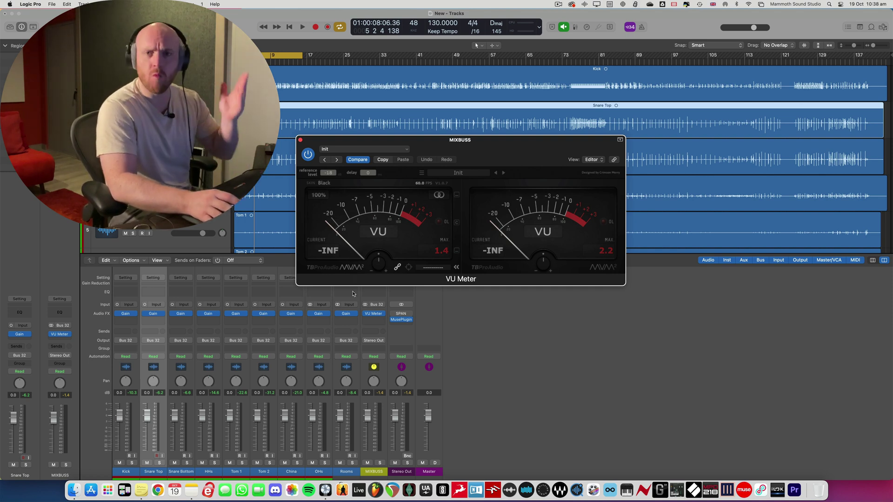
pyautogui.click(160, 462)
pyautogui.click(153, 314)
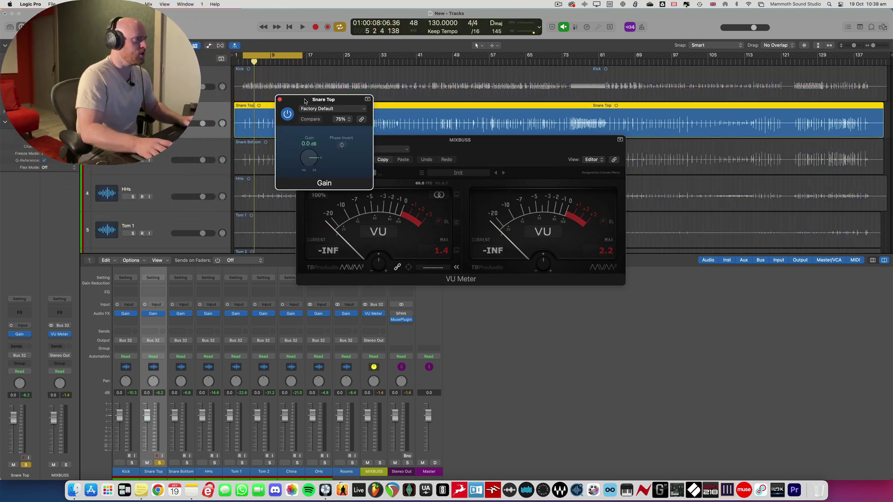
pyautogui.moveTo(305, 101); pyautogui.dragTo(203, 150)
# Step: Raise the Snare Top's gain to about +13 dB during playback while watching the VU Meter, and stop playback
pyautogui.press('space')
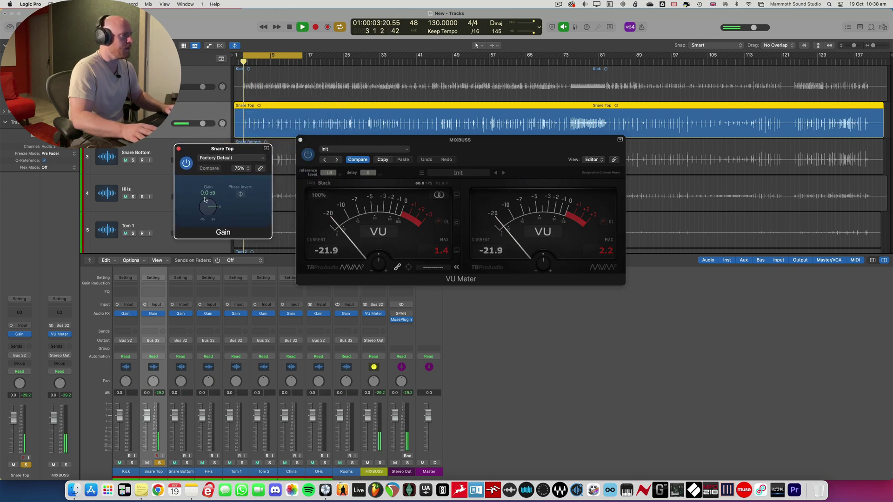
pyautogui.moveTo(204, 199); pyautogui.dragTo(208, 194)
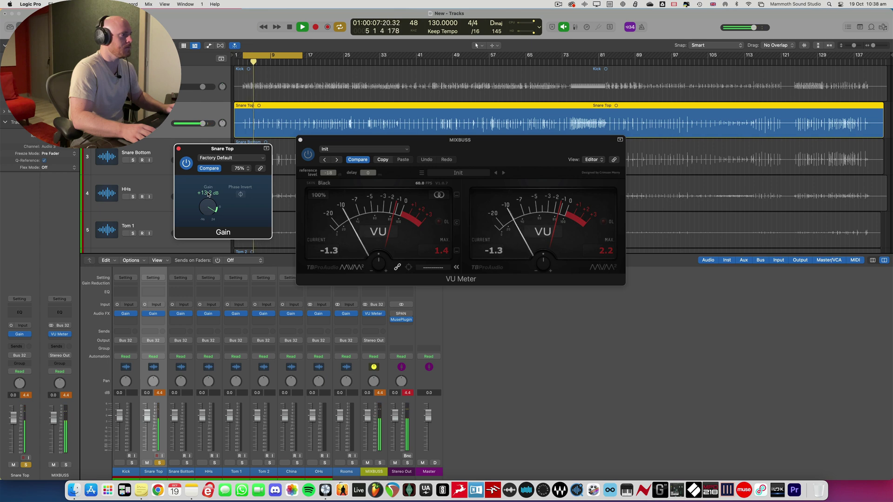
pyautogui.press('space')
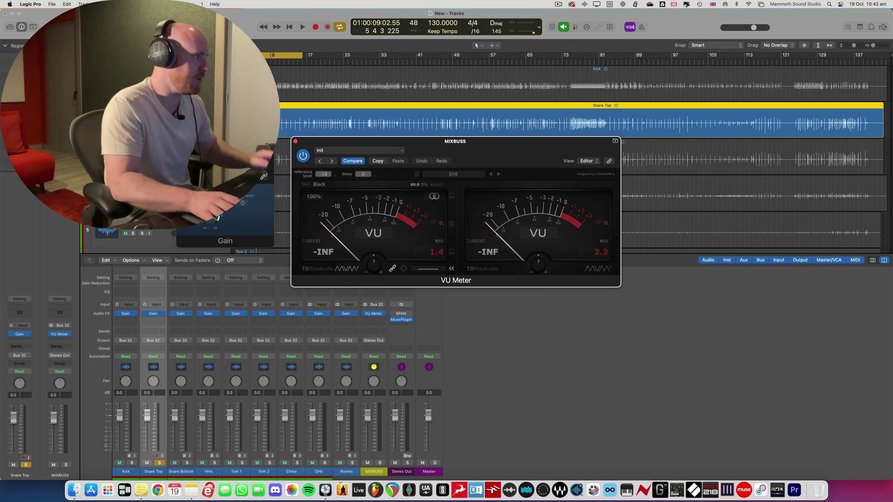
# Step: Close the VU Meter, hide the mixer and take the Snare Top out of solo
pyautogui.click(294, 141)
pyautogui.press('x')
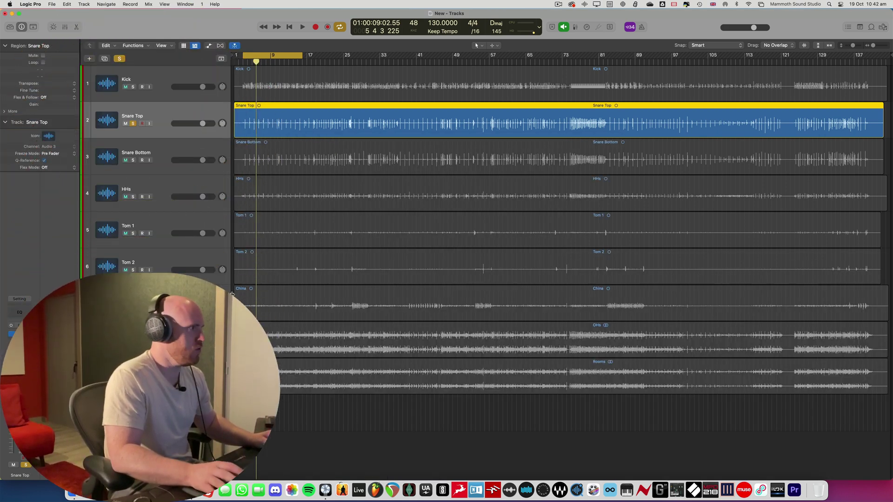
pyautogui.hotkey('ctrl', 's')
# Step: Select all nine drum regions and bring up the Normalize Region Gain settings for them
pyautogui.press('super+a')
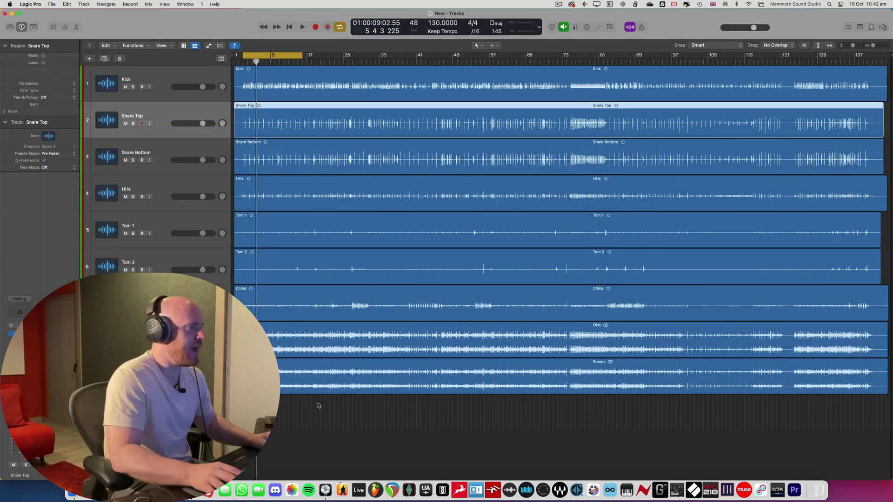
pyautogui.moveTo(314, 396); pyautogui.dragTo(328, 95)
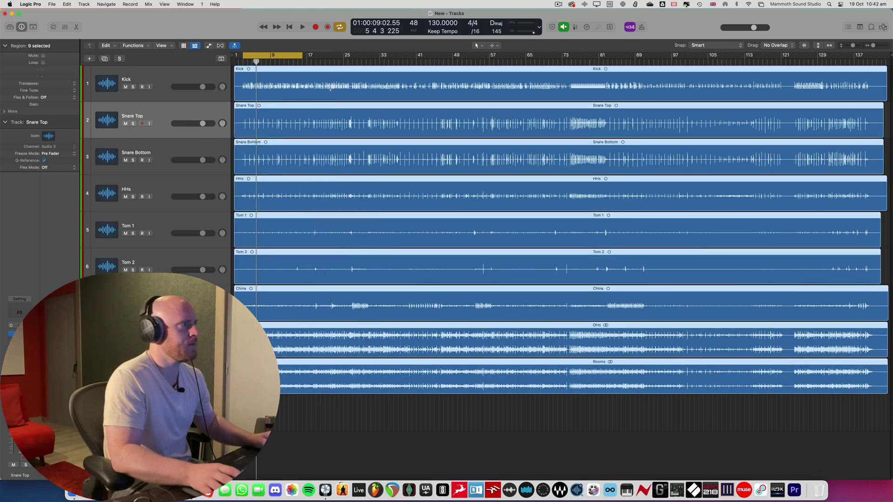
pyautogui.click(148, 46)
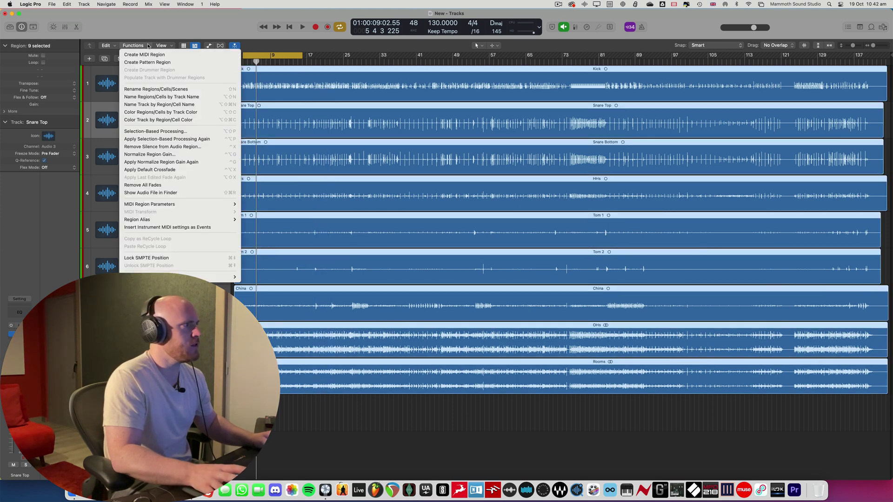
pyautogui.click(165, 154)
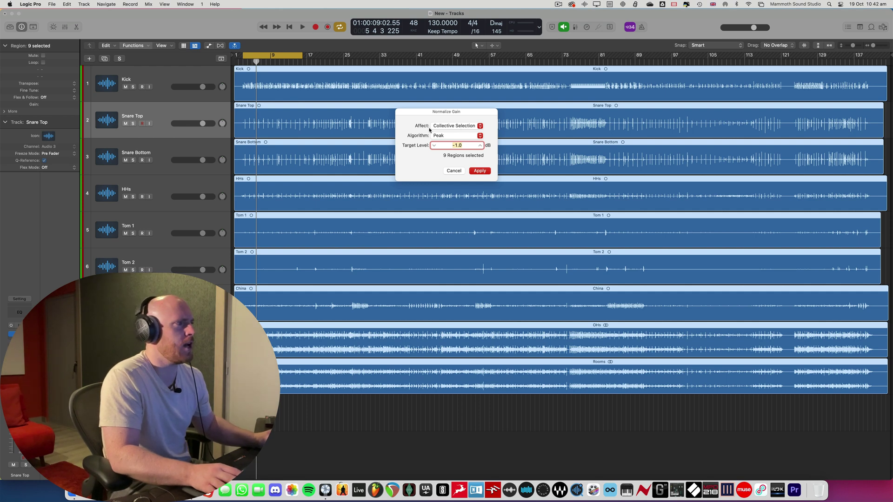
# Step: Normalize the selected regions as Individual Tracks with the Peak algorithm and a target level of -8 dB
pyautogui.click(451, 127)
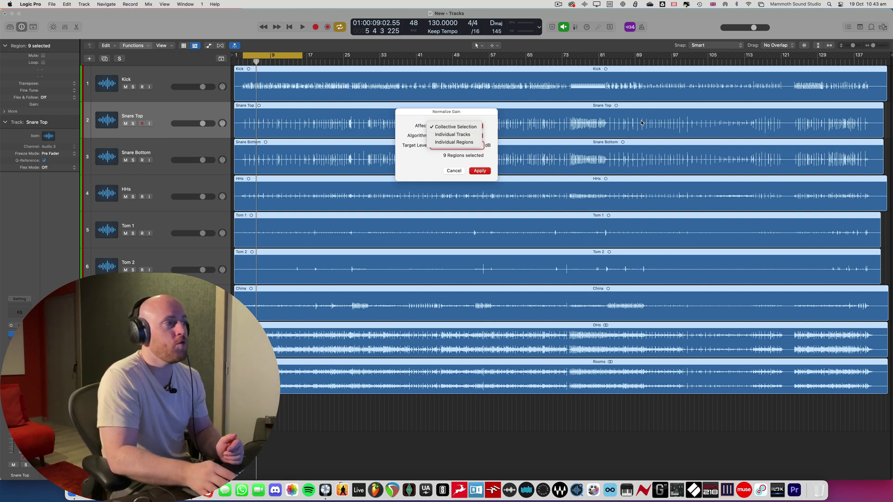
pyautogui.click(460, 134)
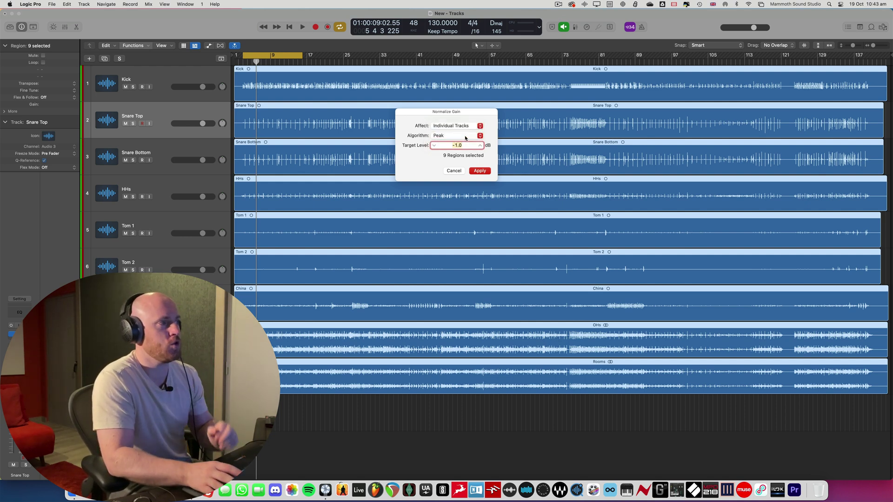
pyautogui.click(460, 135)
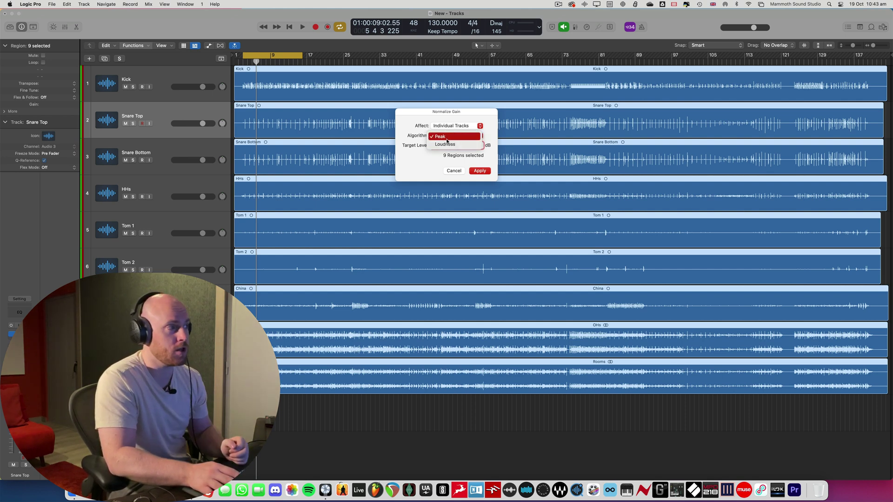
pyautogui.click(426, 140)
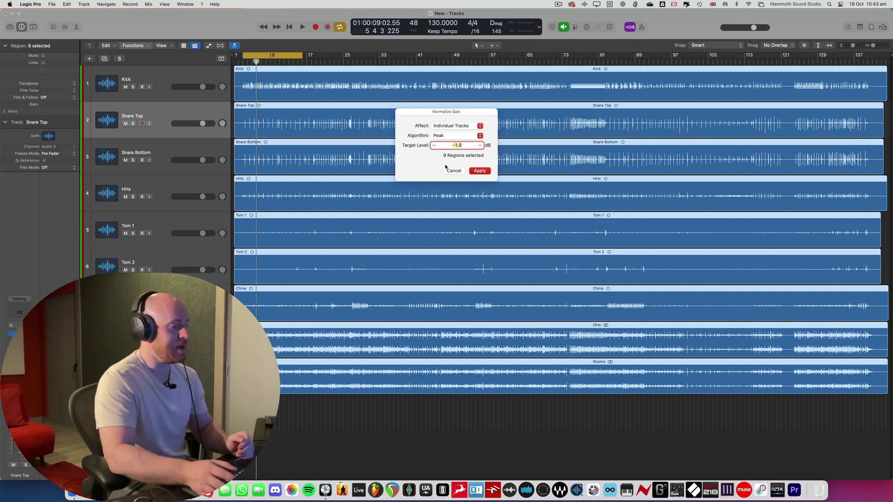
pyautogui.write('-8')
pyautogui.press('Tab')
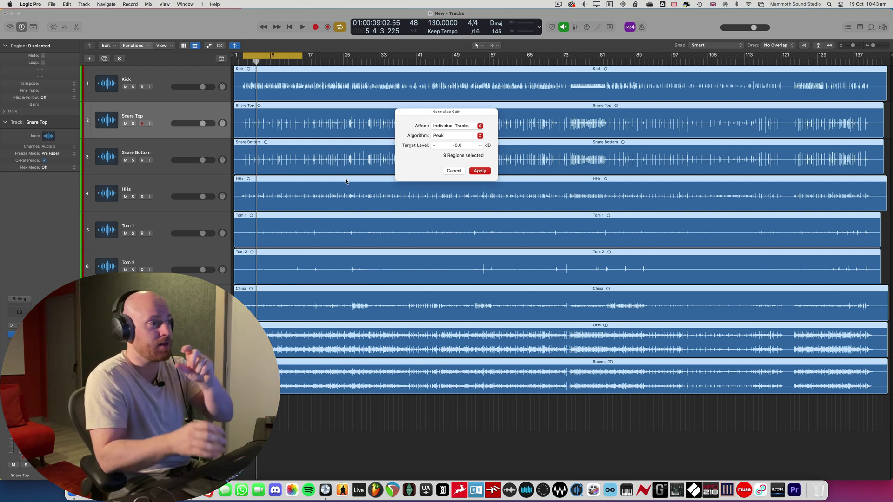
pyautogui.click(480, 171)
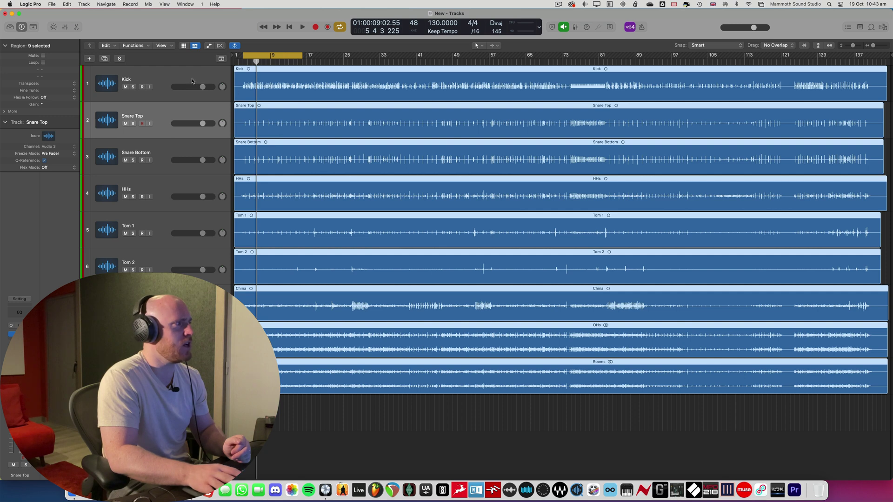
# Step: Go through the drum regions one by one and examine the region gain that normalizing applied to each
pyautogui.click(227, 86)
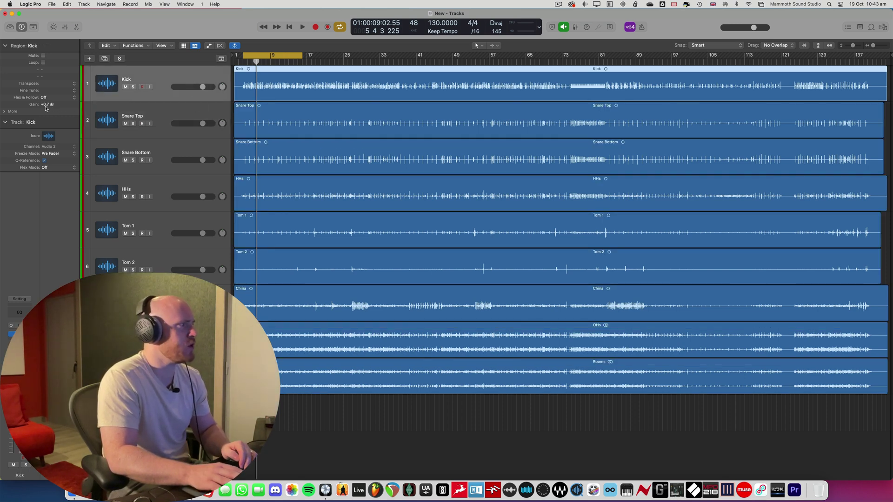
pyautogui.click(239, 110)
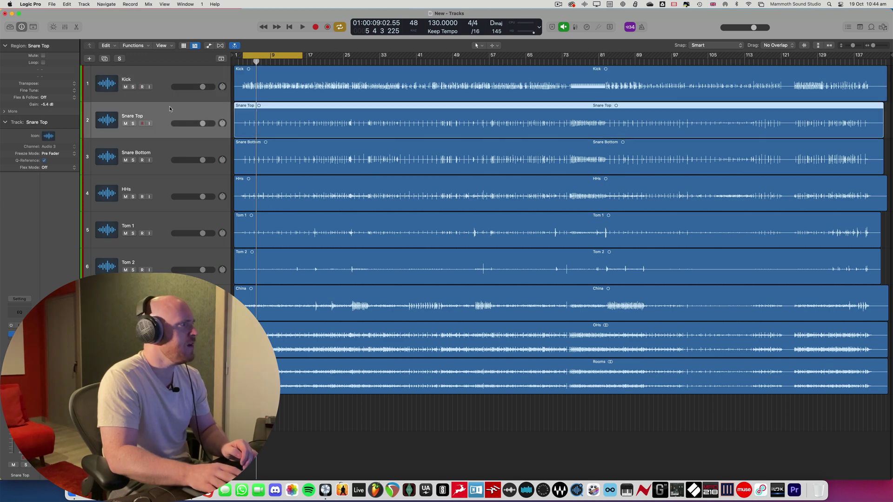
pyautogui.click(289, 140)
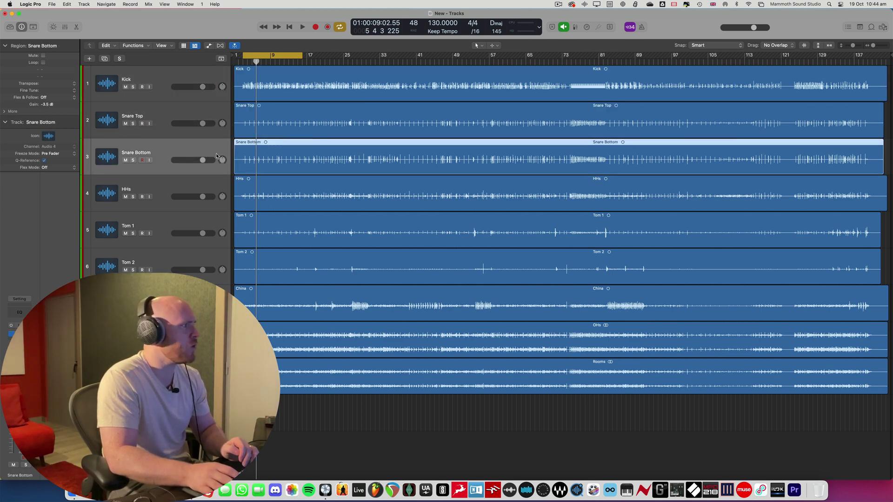
pyautogui.press('Down')
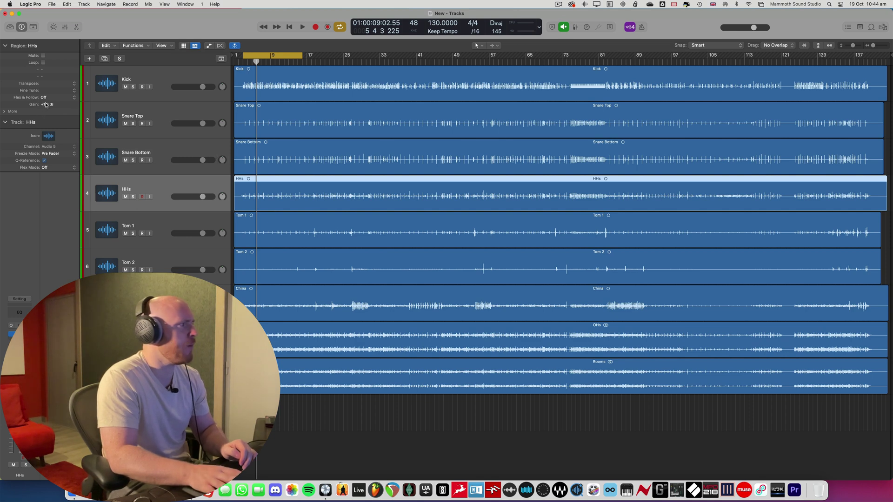
pyautogui.press('Down')
pyautogui.press('Down')
pyautogui.press('Down')
pyautogui.press('Down')
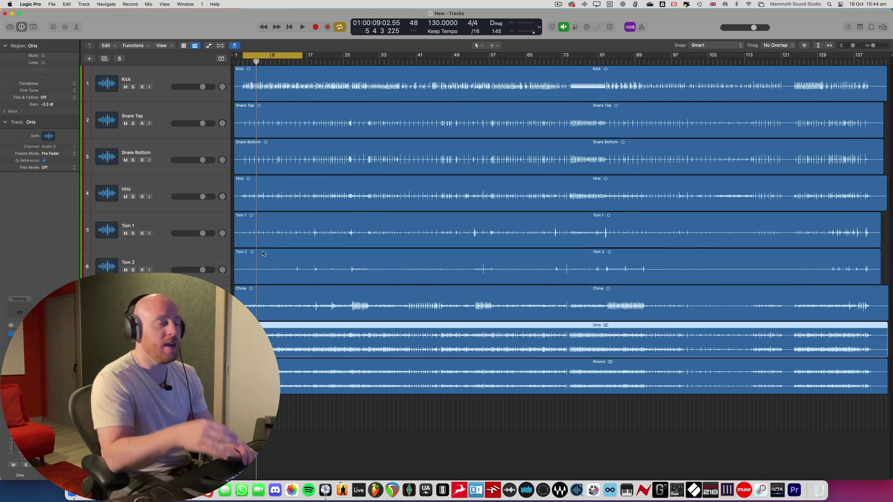
pyautogui.press('Down')
pyautogui.press('Up')
pyautogui.press('Up')
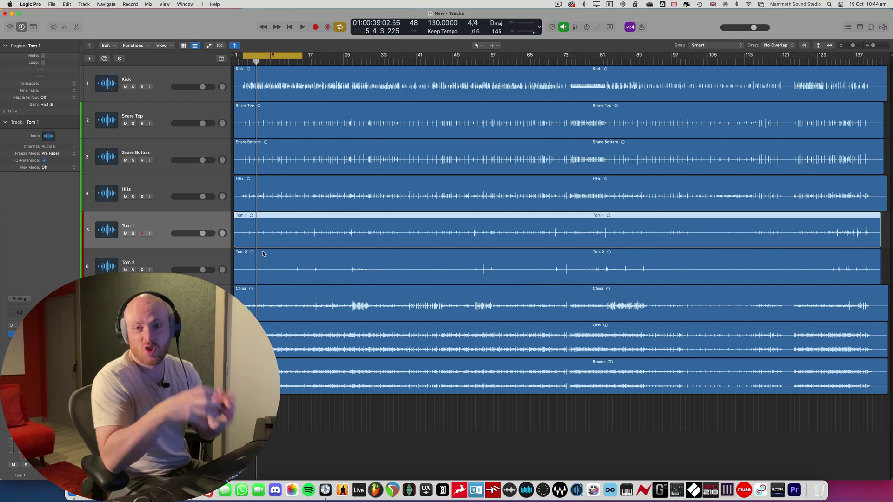
pyautogui.press('Down')
pyautogui.press('Down')
pyautogui.press('Down')
pyautogui.press('Down')
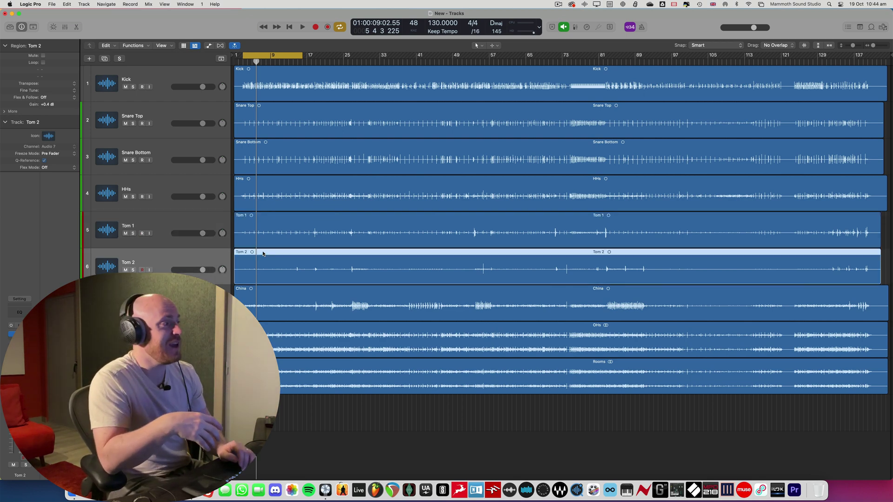
pyautogui.press('Up')
pyautogui.press('Up')
pyautogui.press('Up')
pyautogui.press('Up')
pyautogui.press('Up')
pyautogui.press('Up')
pyautogui.press('Up')
pyautogui.press('Up')
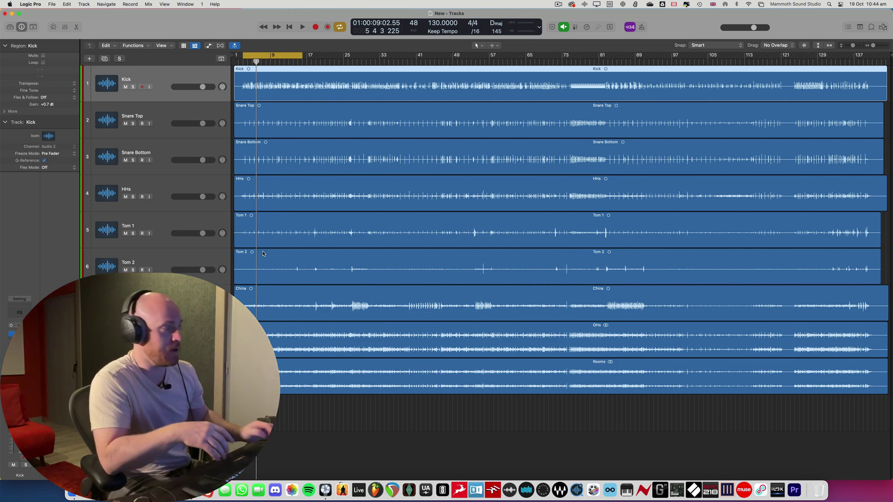
# Step: Show the mixer and play a few bars of the drums to check the peak level of each channel
pyautogui.press('x')
pyautogui.click(156, 364)
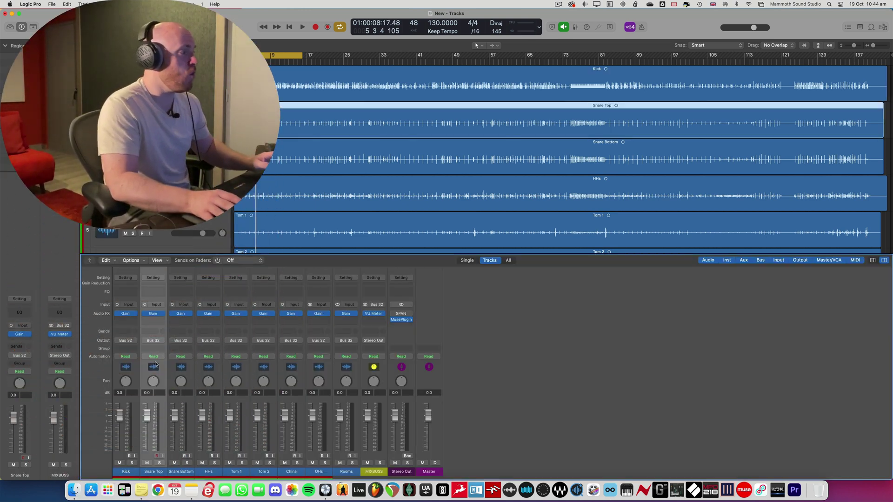
pyautogui.press('space')
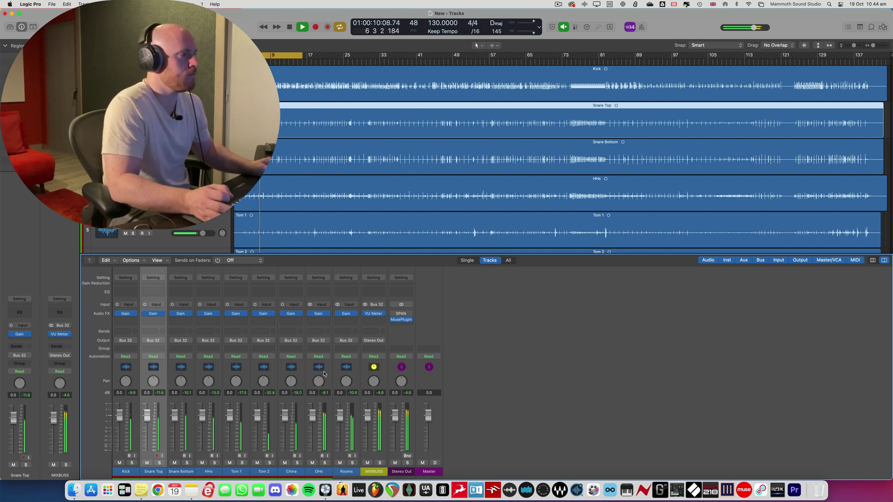
pyautogui.press('space')
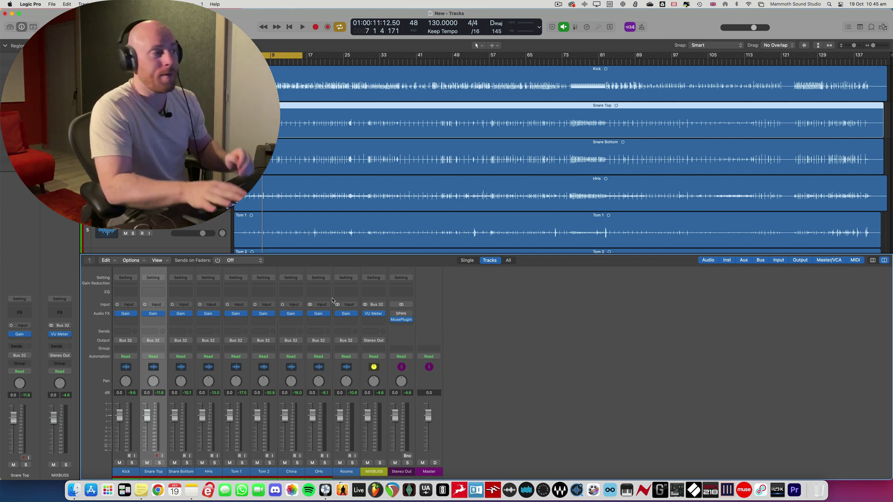
# Step: Examine the MIXBUSS channel's VU Meter, close it and hide the mixer
pyautogui.click(373, 313)
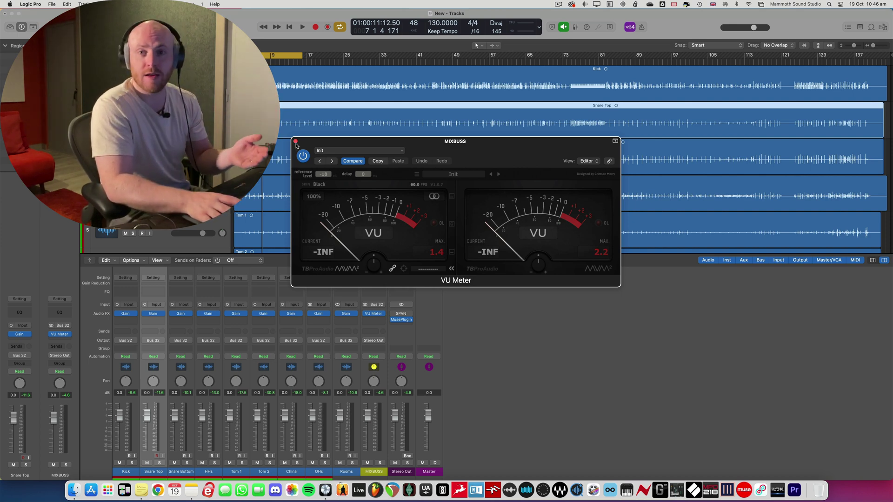
pyautogui.click(295, 141)
pyautogui.press('x')
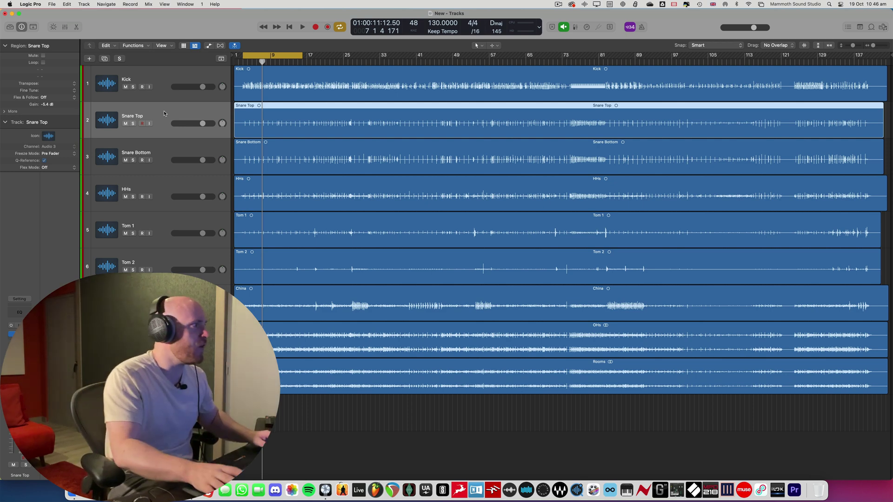
# Step: Solo the Snare Top and Snare Bottom tracks and place the playhead at the start of bar 3
pyautogui.moveTo(134, 124); pyautogui.dragTo(133, 160)
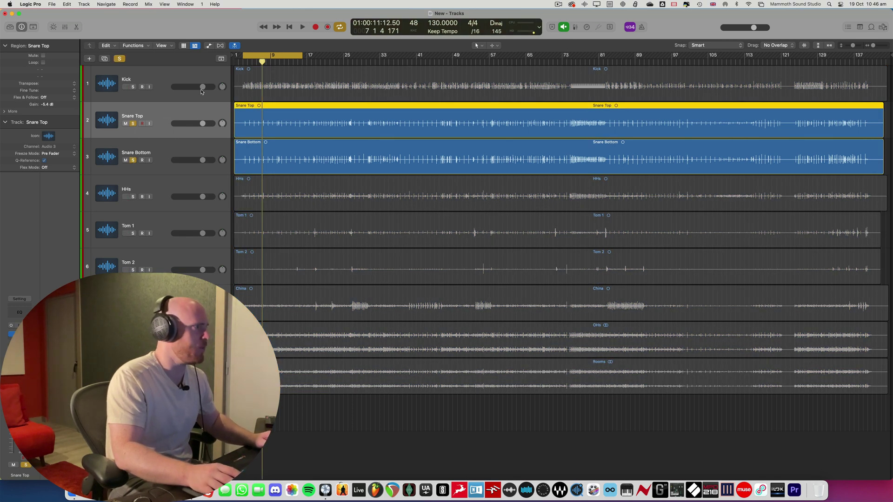
pyautogui.click(243, 63)
pyautogui.press('super+Right')
pyautogui.press('super+Right')
pyautogui.press('super+Right')
pyautogui.press('super+Right')
pyautogui.press('super+Right')
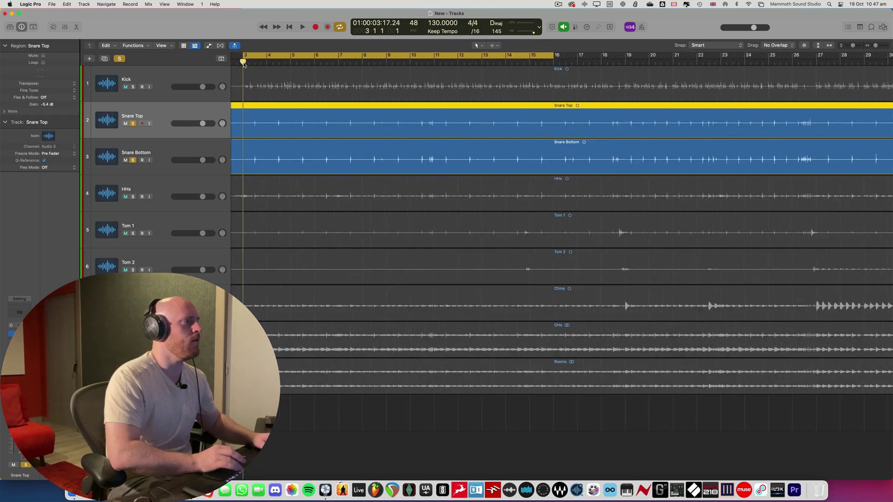
pyautogui.press('super+Down')
pyautogui.press('super+Down')
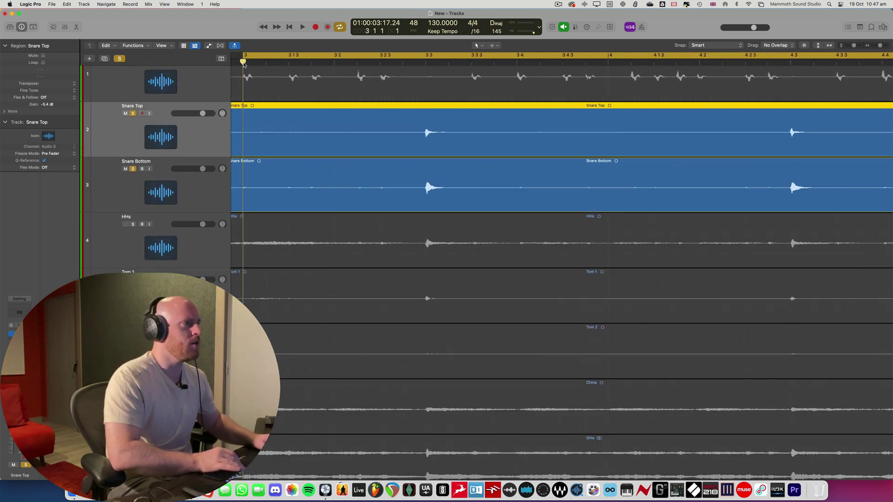
# Step: Examine the snare hit at 3 3 in close-up, aligning the playhead with its onset to compare the Snare Top and Snare Bottom phase
pyautogui.click(425, 63)
pyautogui.press('super+Right')
pyautogui.press('super+Right')
pyautogui.press('super+Right')
pyautogui.press('super+Right')
pyautogui.press('super+Right')
pyautogui.press('super+Right')
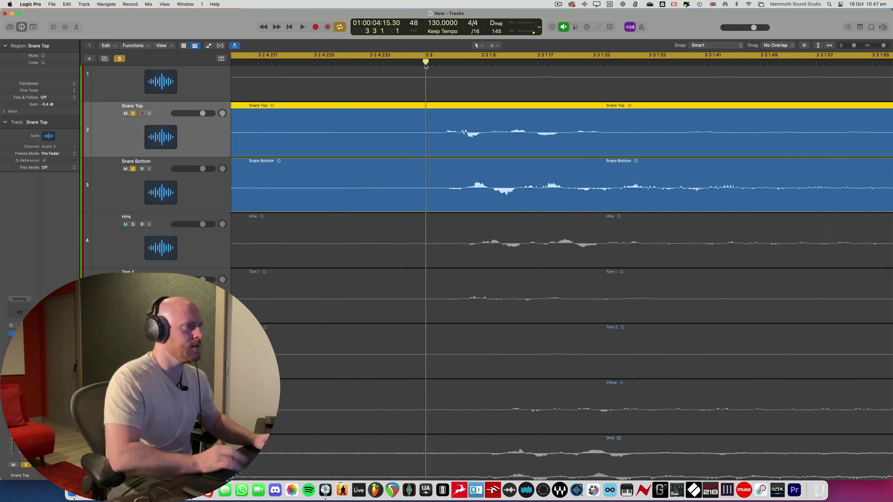
pyautogui.press('super+Down')
pyautogui.press('super+Right')
pyautogui.press('super+Right')
pyautogui.press('super+Down')
pyautogui.press('super+Down')
pyautogui.press('super+Down')
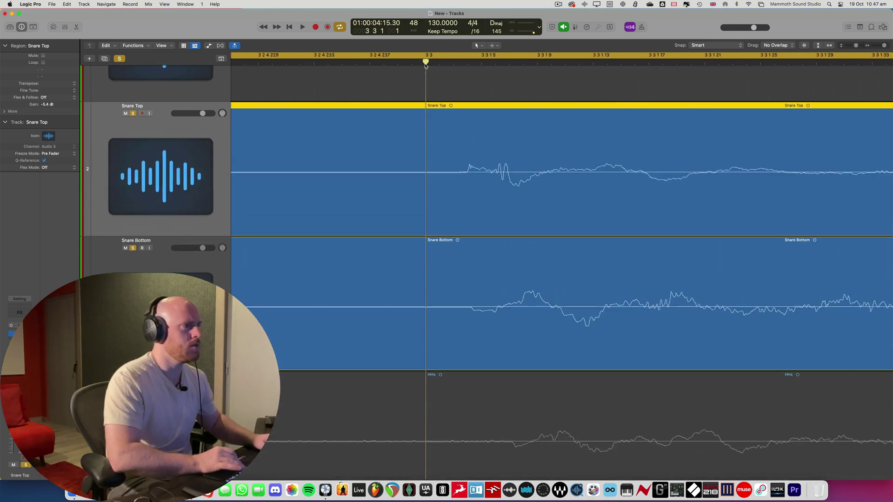
pyautogui.hscroll(3, 518, 55)
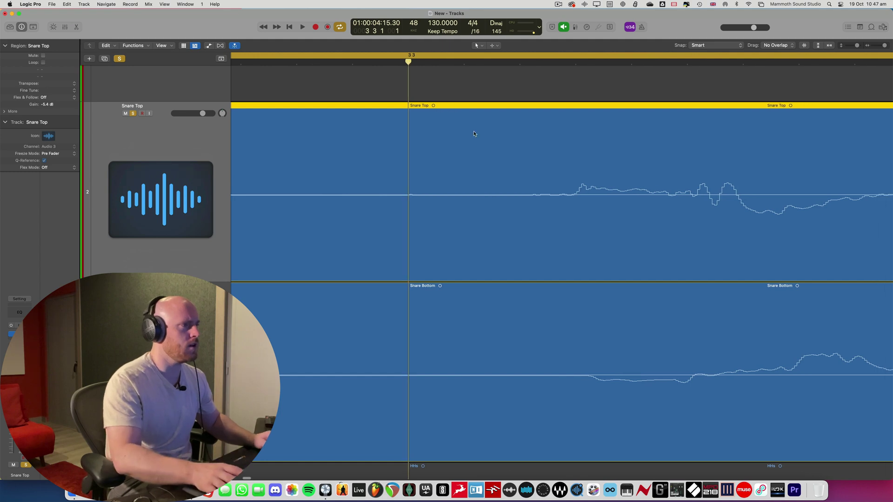
pyautogui.moveTo(524, 64); pyautogui.dragTo(530, 64)
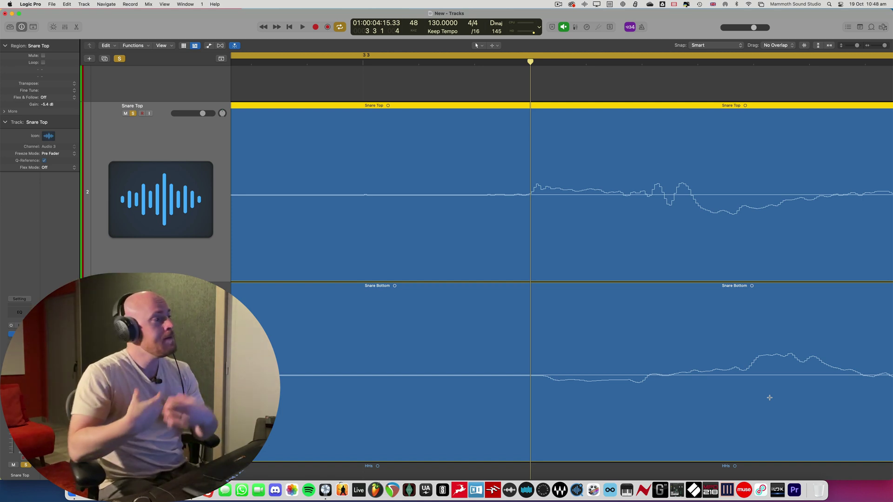
pyautogui.press('super+Left')
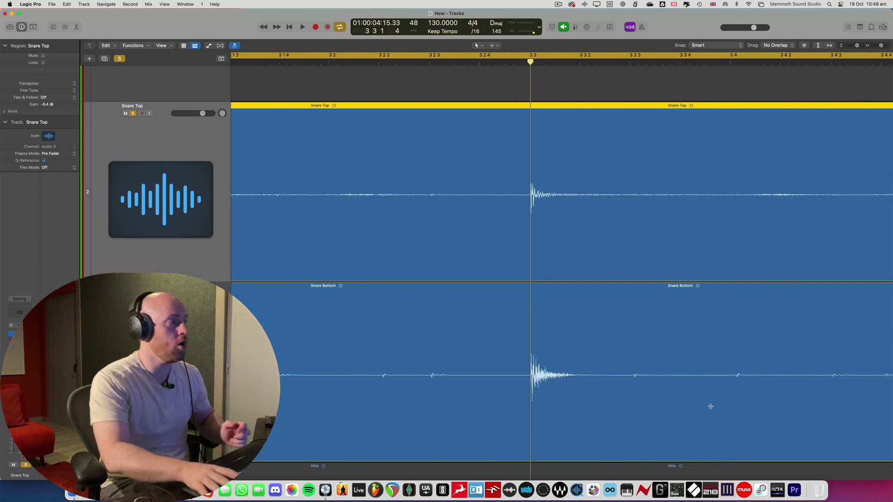
# Step: Show the mixer, select all nine drum channels from Kick to Rooms and remove their Gain plug-ins
pyautogui.click(134, 368)
pyautogui.press('x')
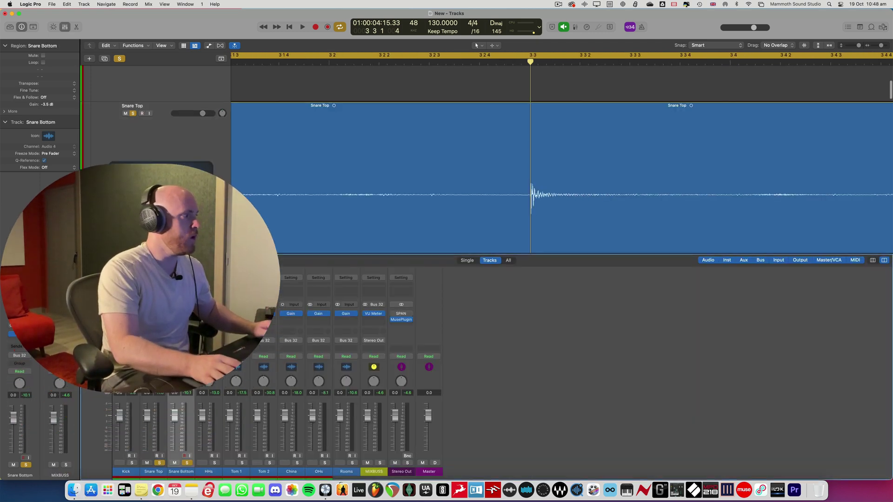
pyautogui.click(134, 368)
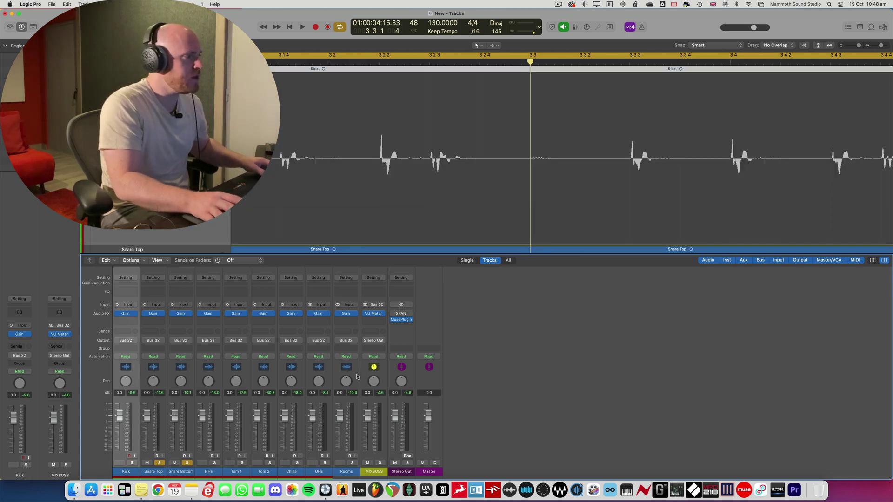
pyautogui.keyDown('shift'); pyautogui.click(354, 350); pyautogui.keyUp('shift')
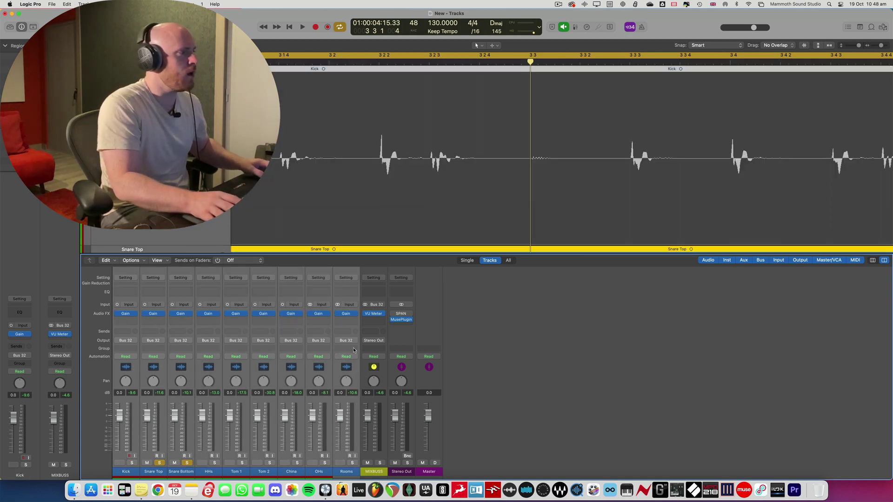
pyautogui.click(348, 315)
pyautogui.click(367, 313)
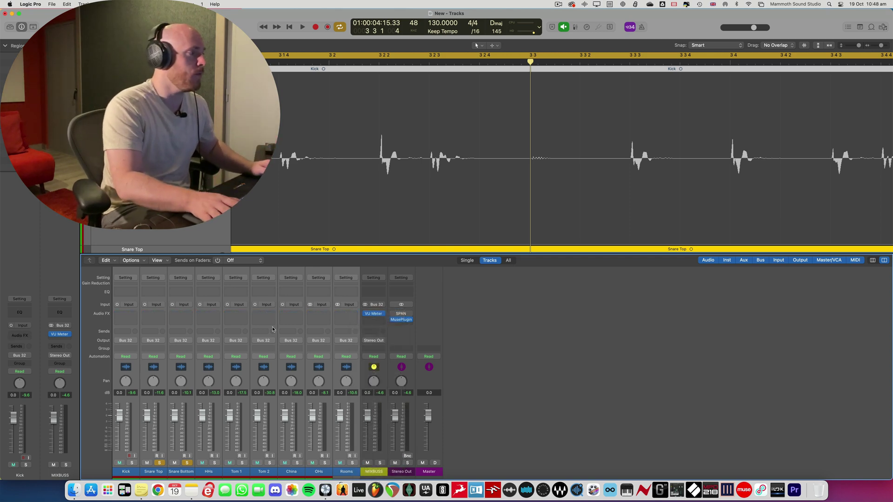
# Step: Insert a Gain plug-in on the Snare Bottom channel only
pyautogui.click(182, 325)
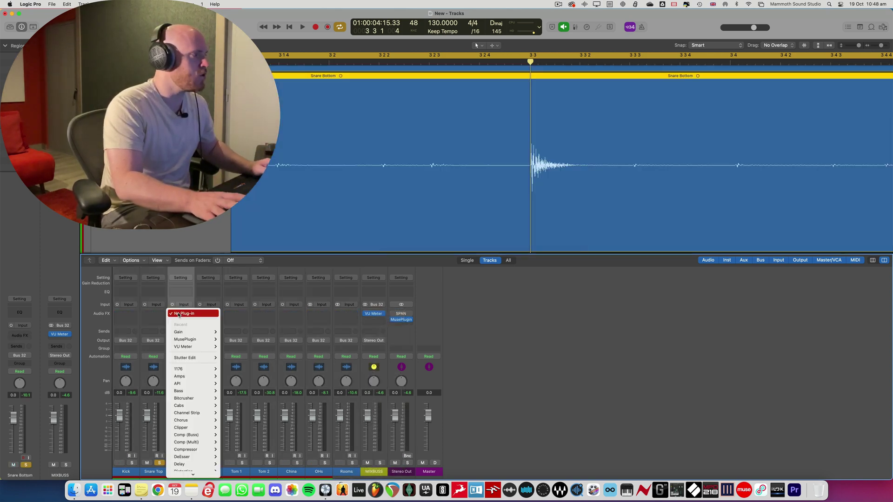
pyautogui.click(181, 316)
pyautogui.moveTo(193, 331)
pyautogui.click(234, 333)
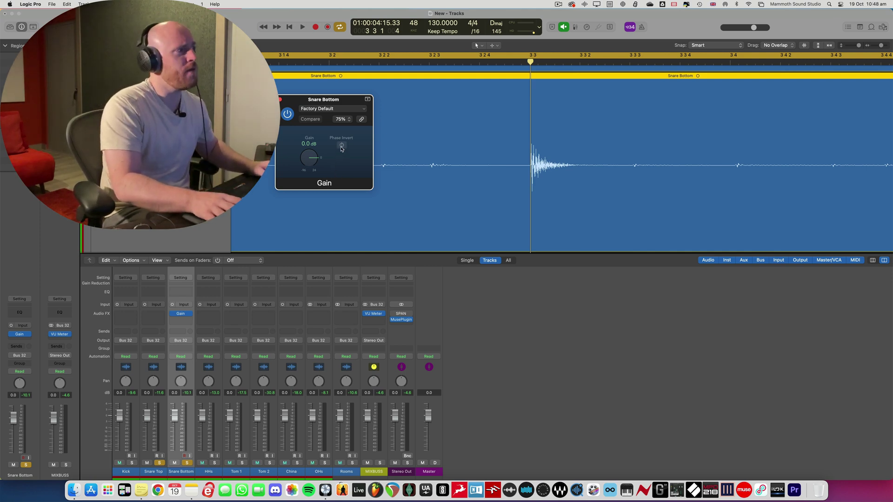
# Step: Play the soloed snares and toggle Phase Invert in the Snare Bottom's Gain plug-in to compare both polarities
pyautogui.press('space')
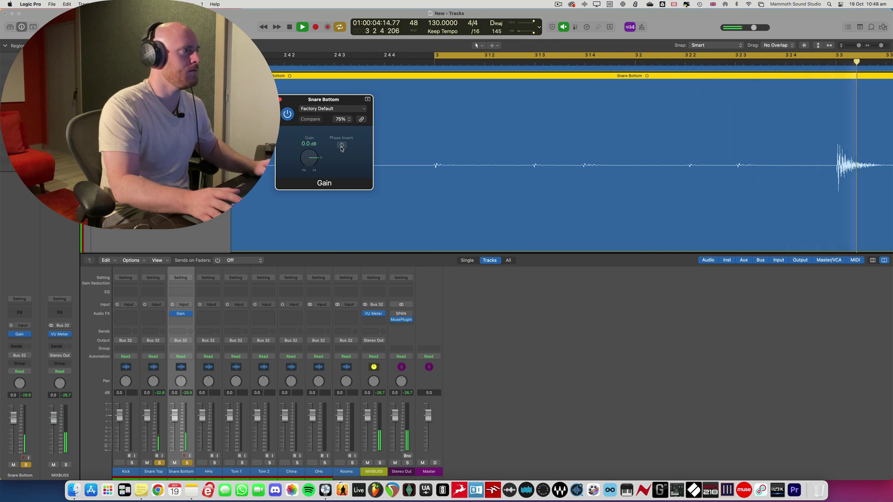
pyautogui.click(343, 146)
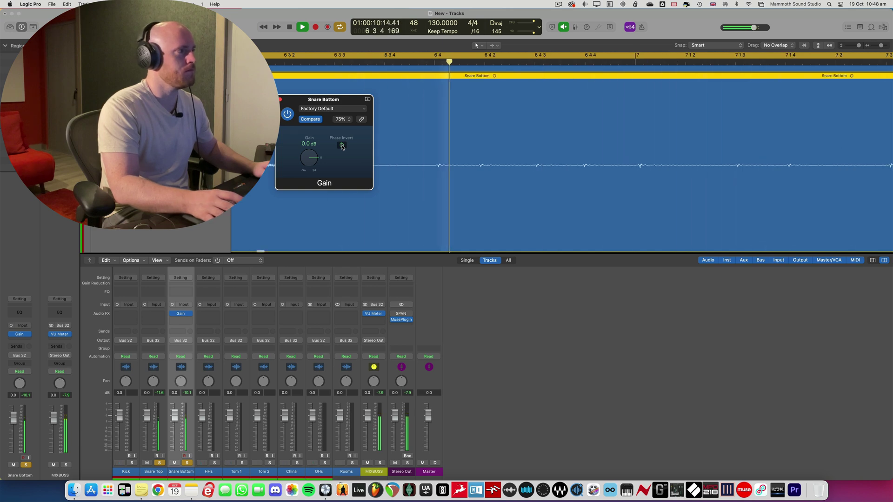
pyautogui.click(343, 146)
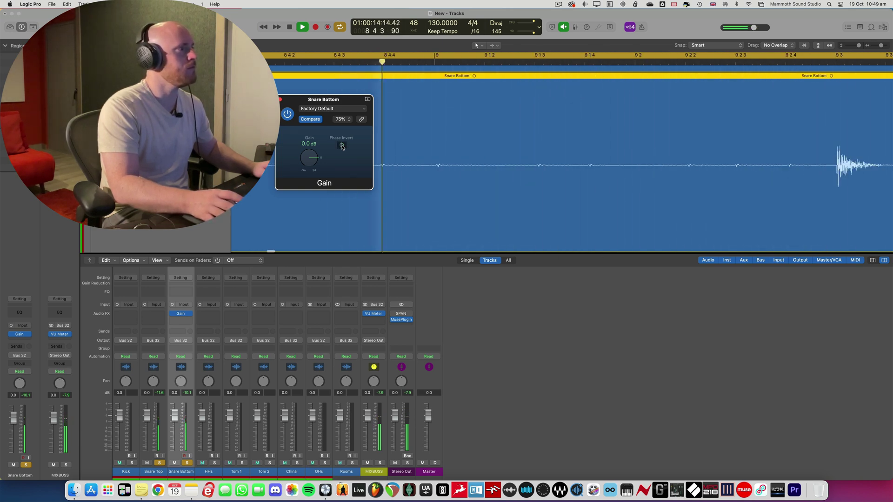
pyautogui.click(342, 146)
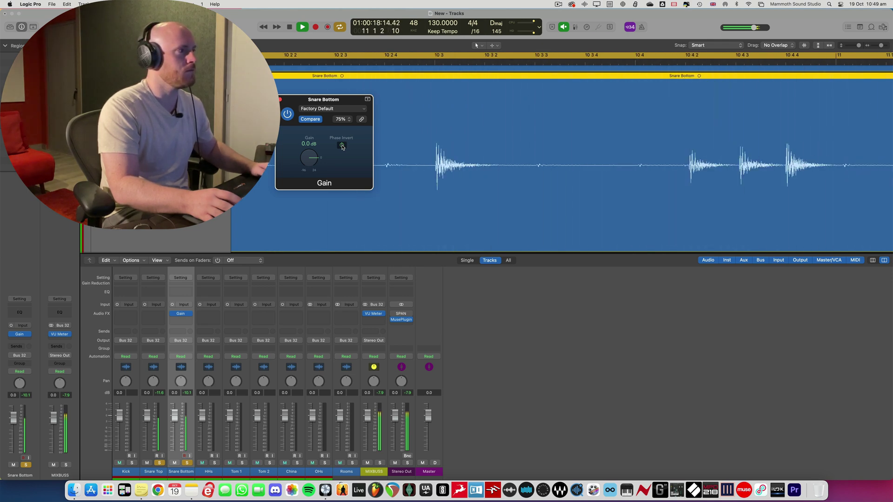
pyautogui.press('space')
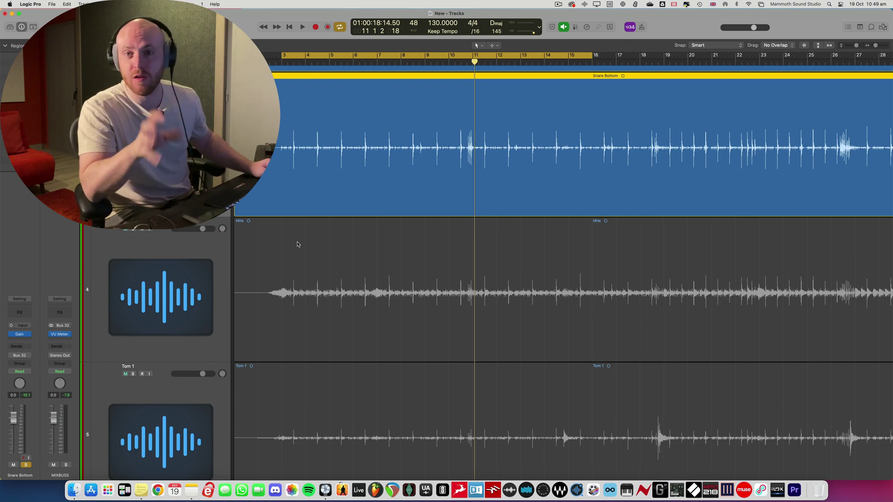
# Step: Show the mixer, unsolo both snare channels and solo the Kick channel instead
pyautogui.press('x')
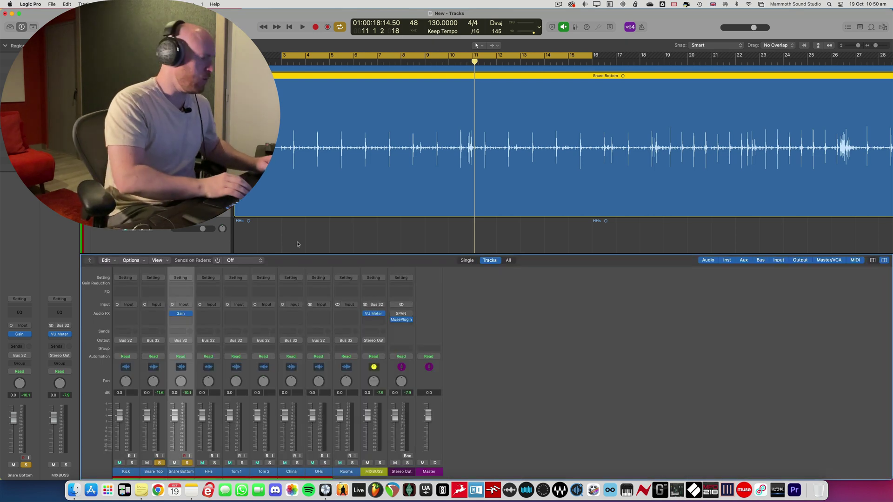
pyautogui.click(160, 463)
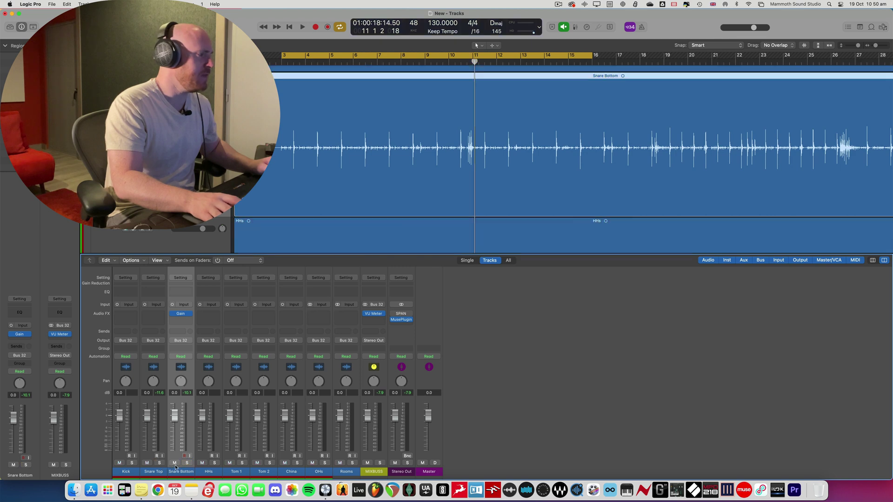
pyautogui.click(160, 369)
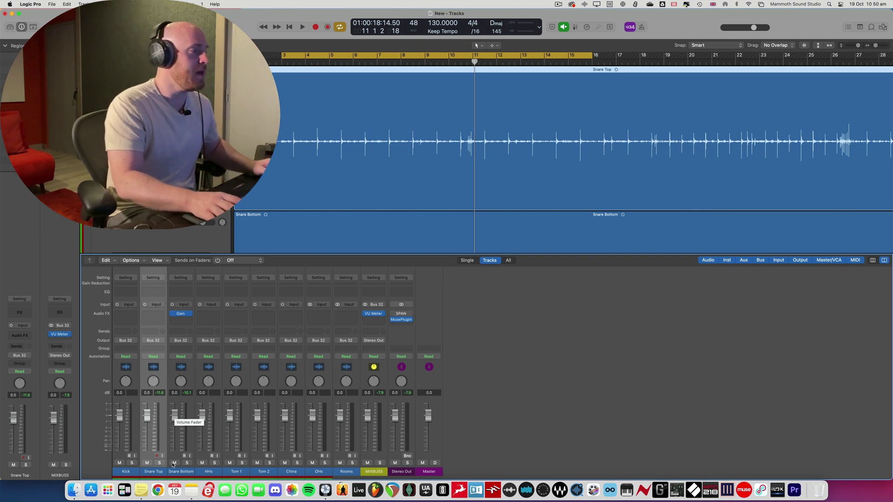
pyautogui.click(134, 463)
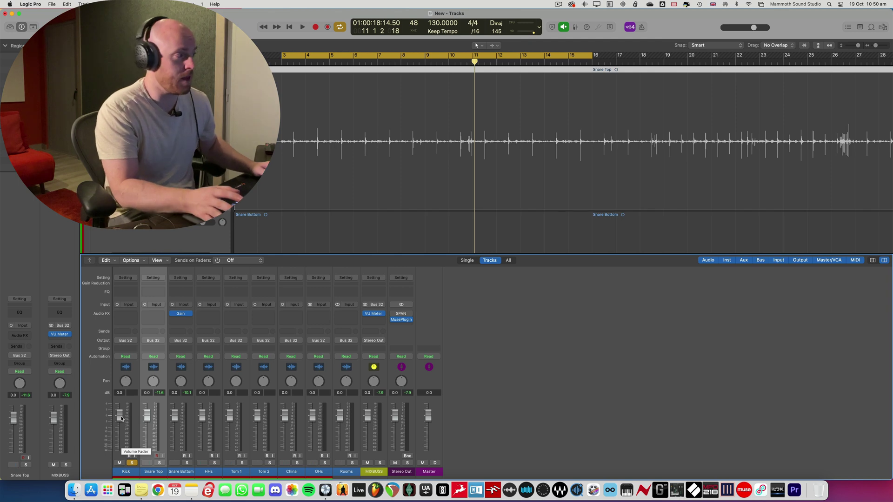
# Step: Play a few bars of the soloed kick to check its level at the channel fader
pyautogui.press('space')
pyautogui.moveTo(122, 418)
pyautogui.mouseDown()
pyautogui.moveTo(119, 445)
pyautogui.moveTo(120, 435)
pyautogui.mouseUp()
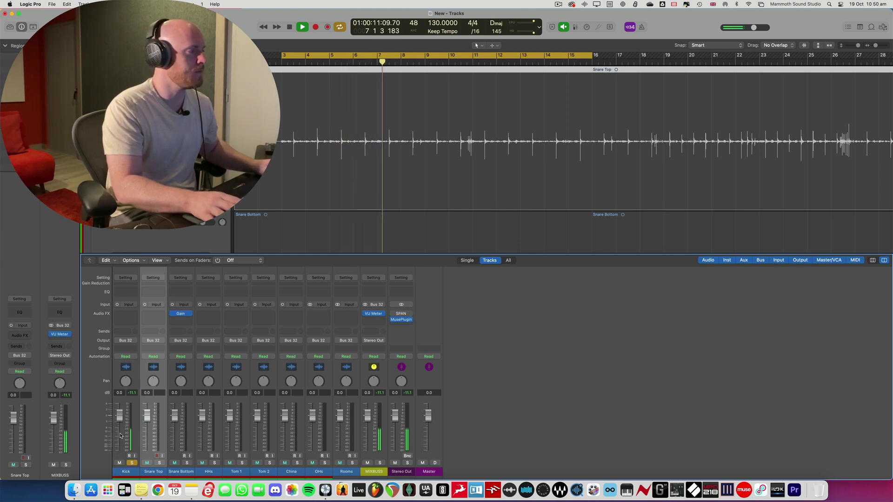
pyautogui.press('space')
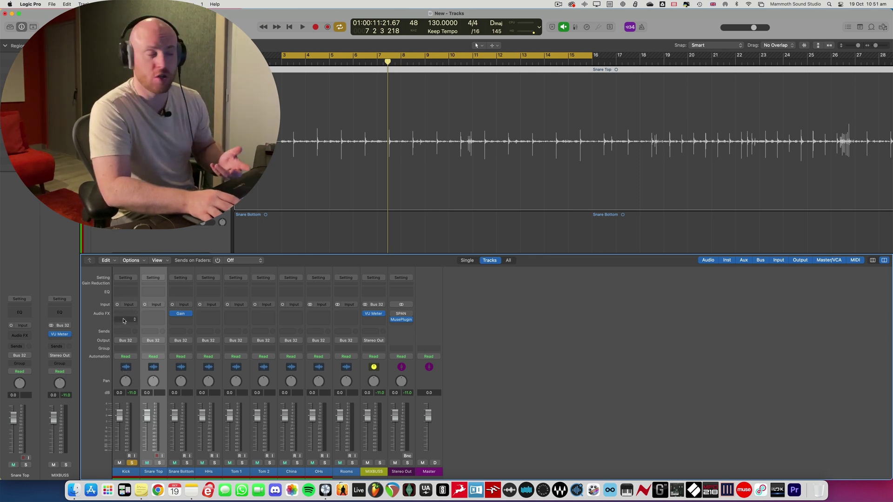
# Step: Insert a Gain plug-in on the Kick channel and set its gain to -7.1 dB
pyautogui.click(138, 368)
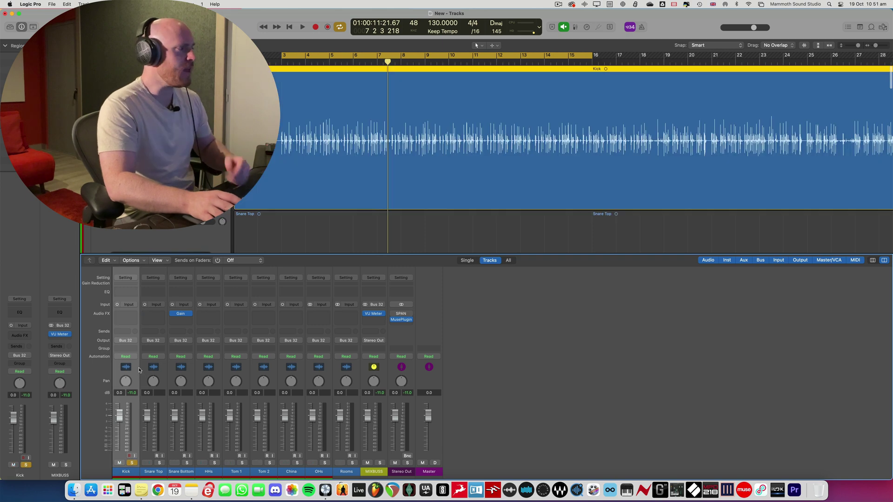
pyautogui.click(127, 315)
pyautogui.press('Escape')
pyautogui.click(127, 315)
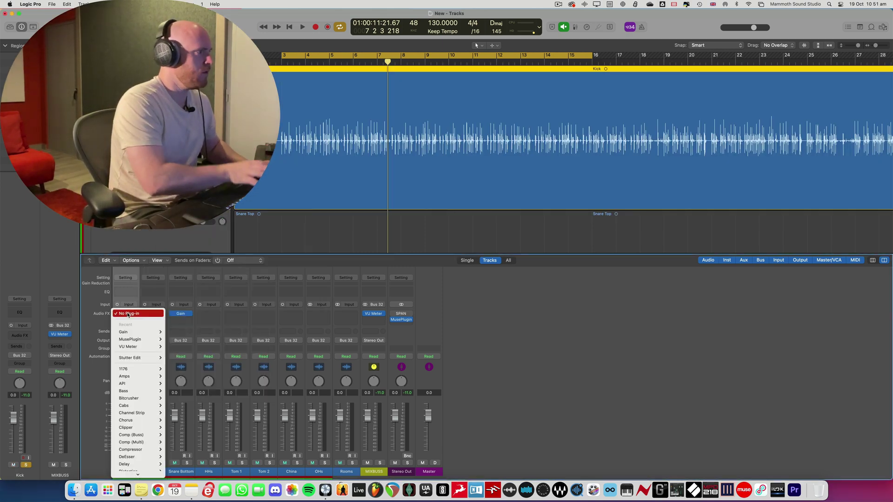
pyautogui.press('Return')
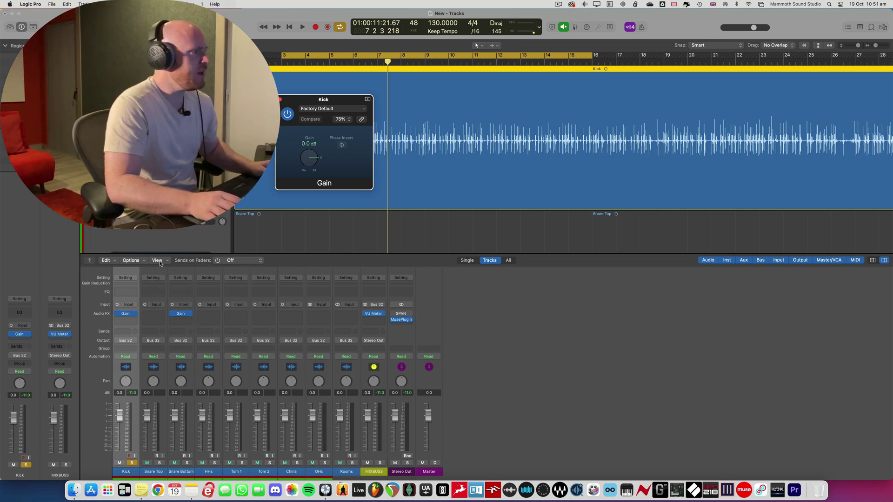
pyautogui.moveTo(302, 156); pyautogui.dragTo(307, 167)
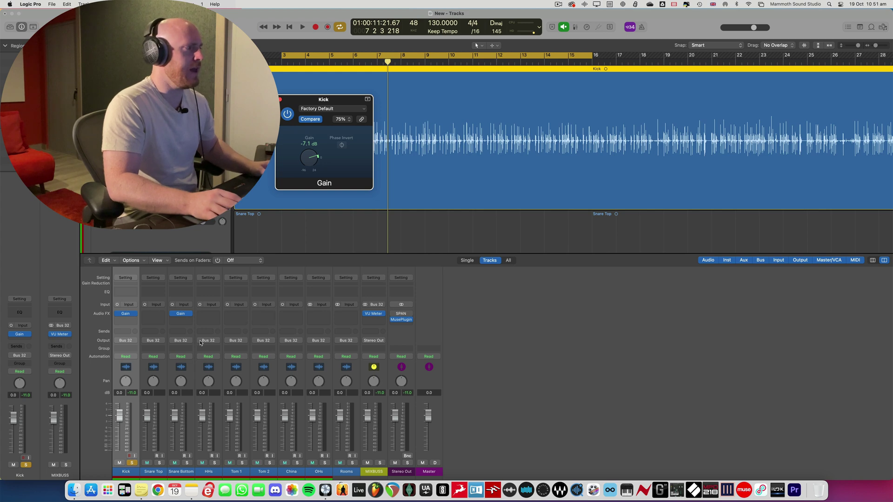
# Step: Play the kick to check its reduced level and lower the Kick channel fader to -14.2 dB
pyautogui.press('space')
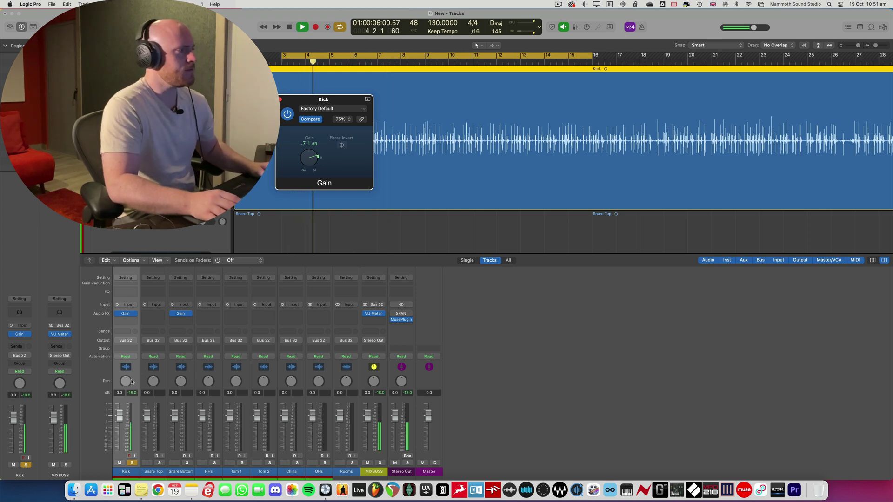
pyautogui.press('space')
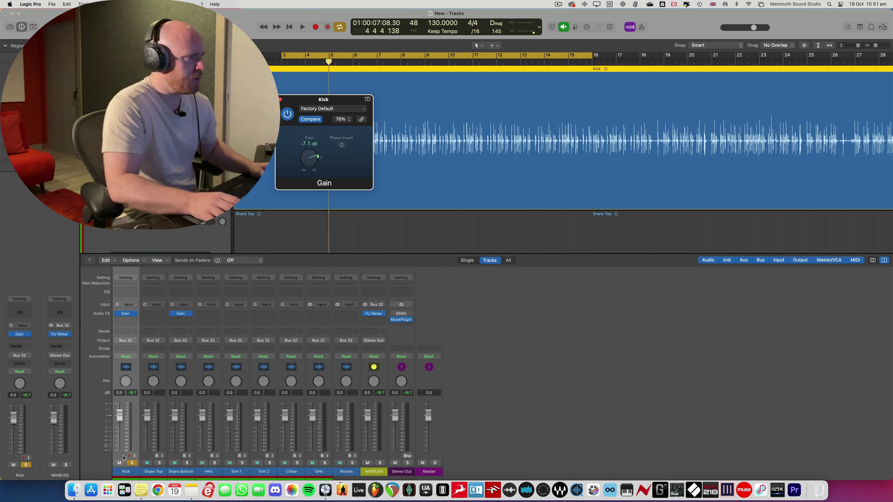
pyautogui.press('space')
pyautogui.moveTo(121, 418); pyautogui.dragTo(120, 431)
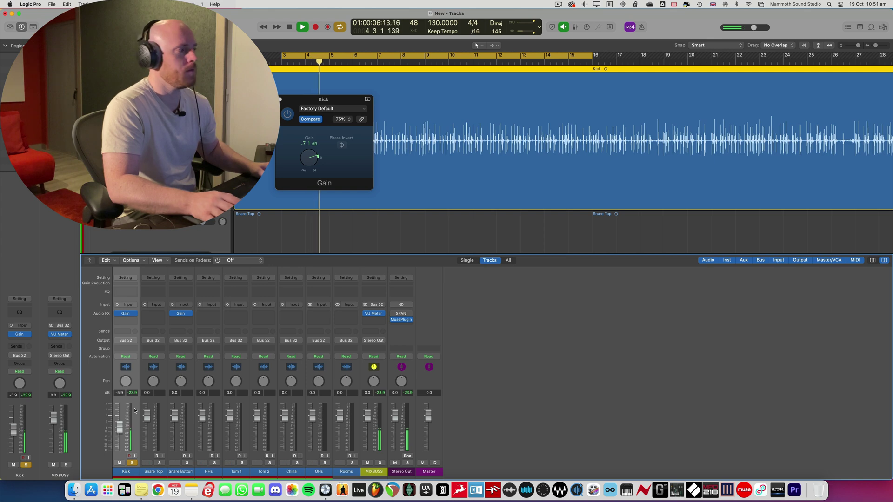
pyautogui.moveTo(120, 426); pyautogui.dragTo(119, 436)
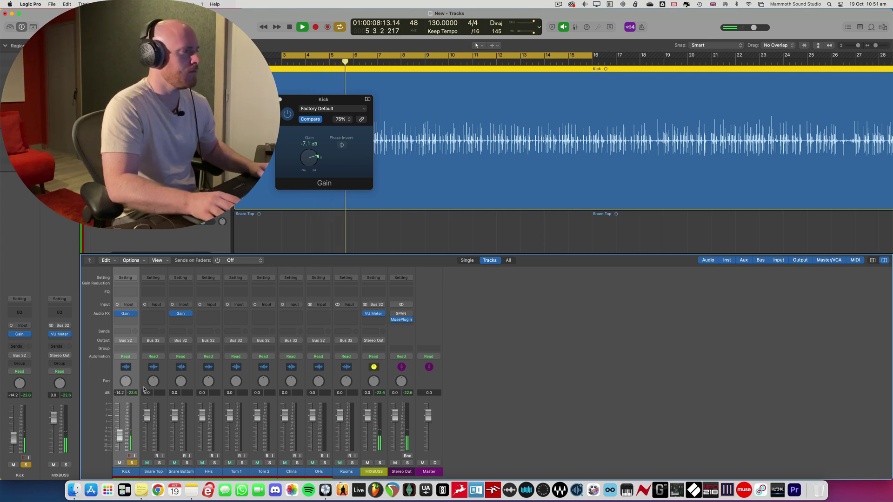
# Step: Stop playback, reset the Kick channel fader to 0.0 dB and switch on pre-fader metering
pyautogui.press('space')
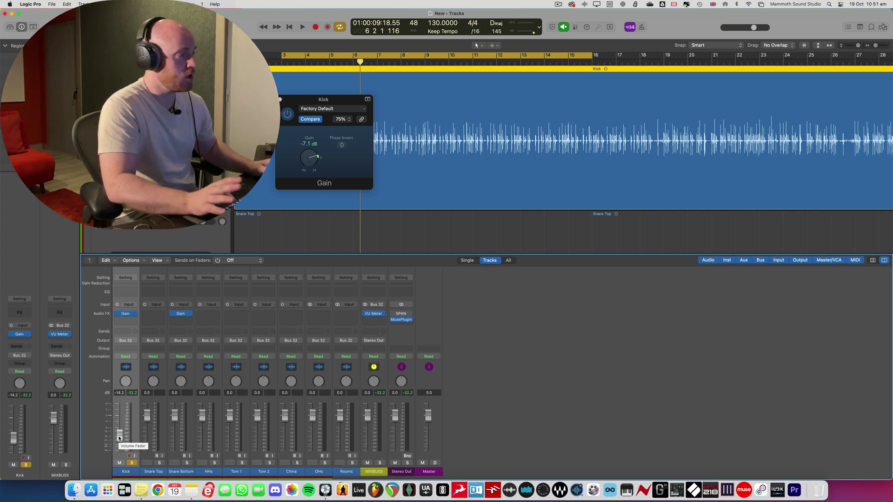
pyautogui.keyDown('alt'); pyautogui.click(120, 437); pyautogui.keyUp('alt')
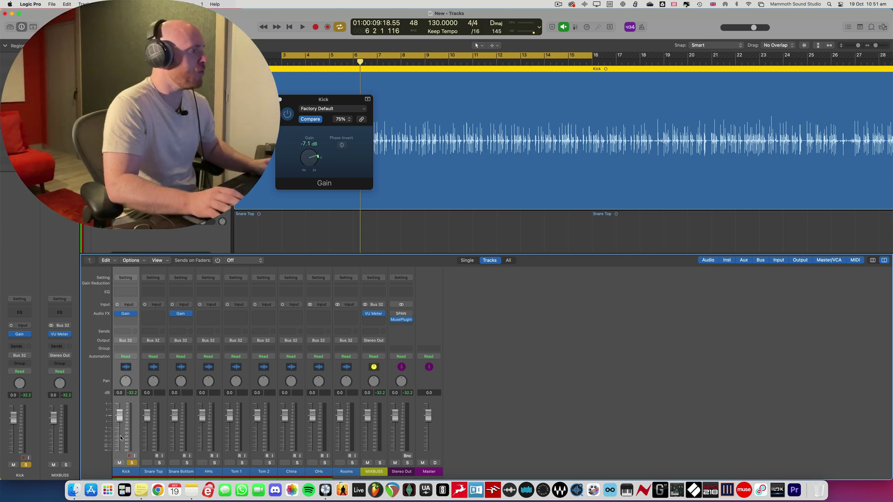
pyautogui.click(575, 26)
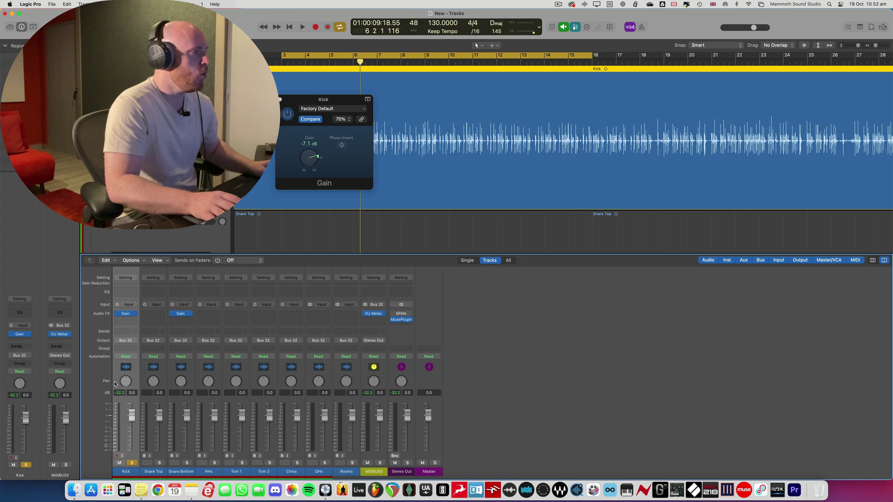
# Step: Clear the peak levels and play the kick with its fader at 0.0 dB and at its minimum to compare the pre-fader meter
pyautogui.click(123, 395)
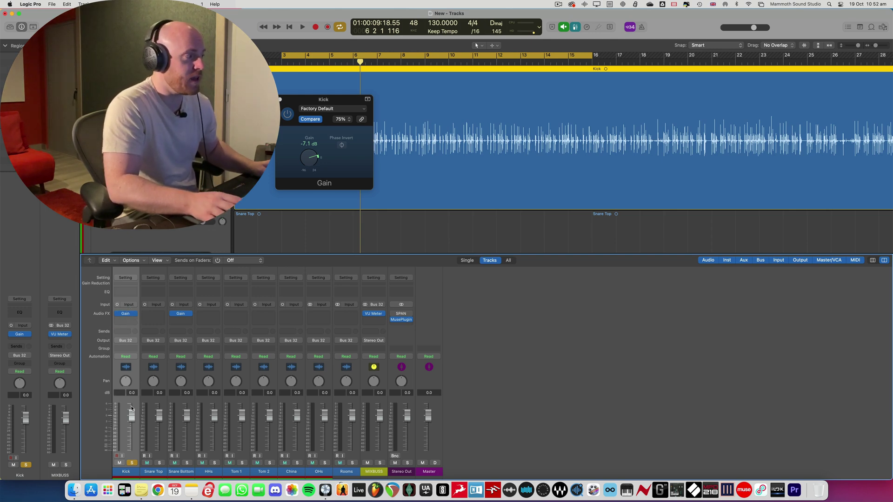
pyautogui.press('space')
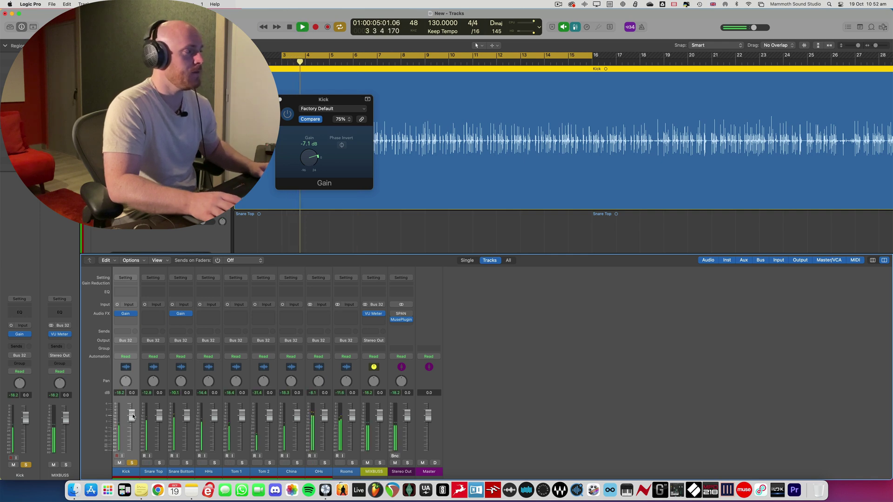
pyautogui.press('space')
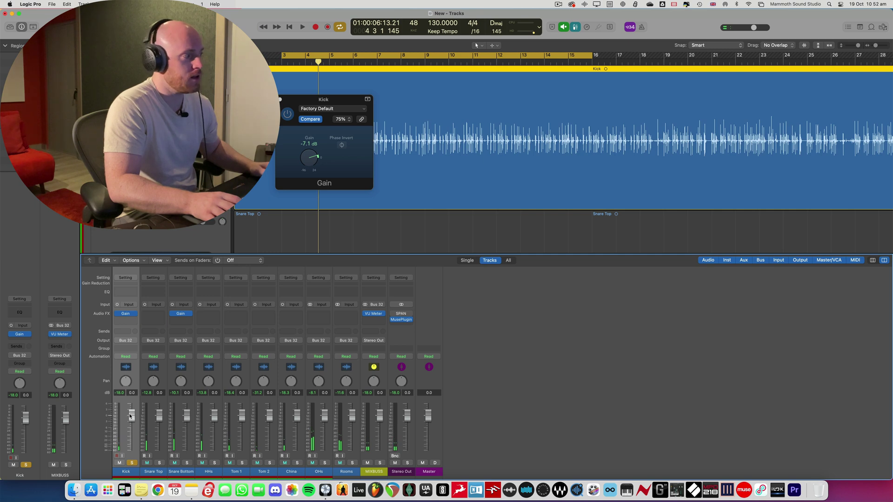
pyautogui.moveTo(130, 415); pyautogui.dragTo(131, 450)
pyautogui.press('space')
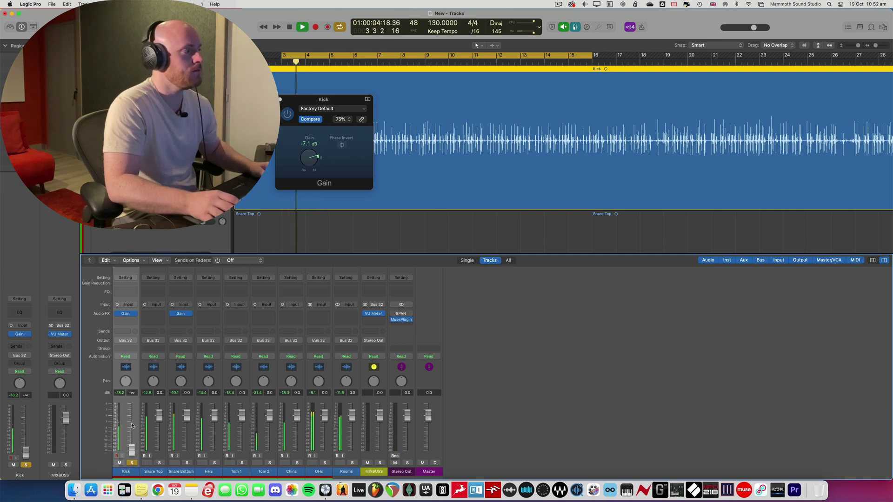
pyautogui.press('space')
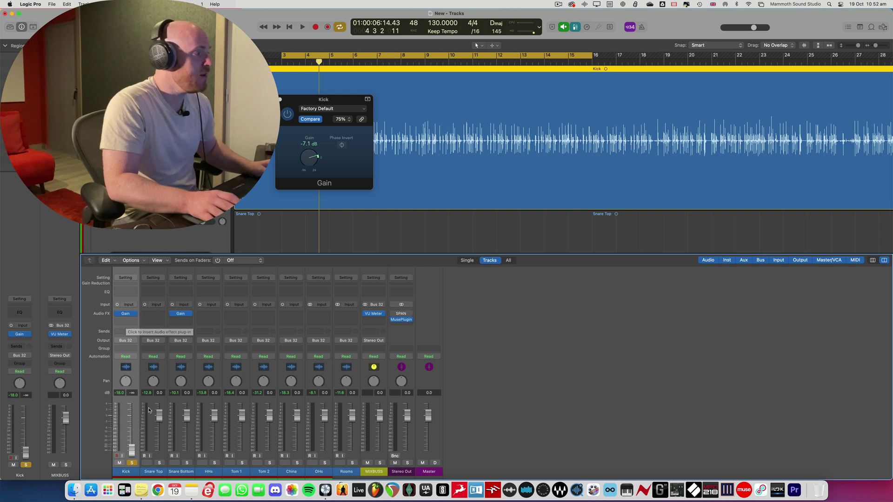
# Step: Return the Kick fader to 0.0 dB and remove the Gain plug-in from the Kick channel
pyautogui.keyDown('alt'); pyautogui.click(131, 449); pyautogui.keyUp('alt')
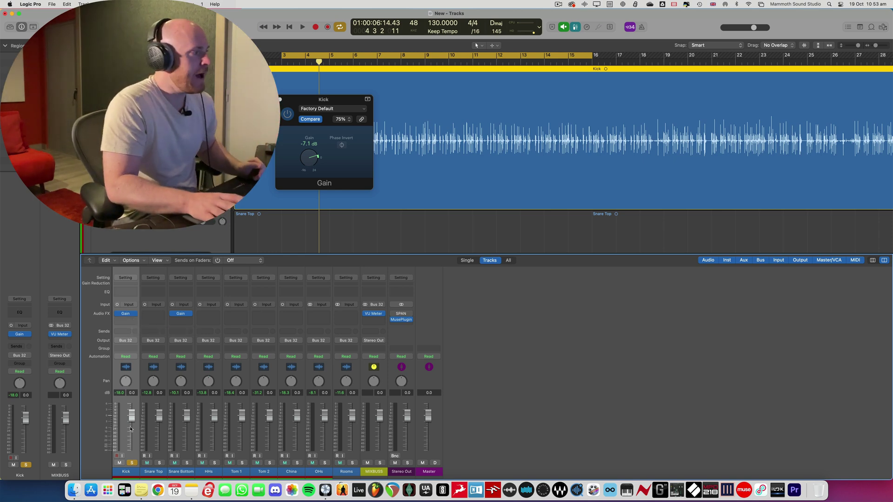
pyautogui.moveTo(132, 415); pyautogui.dragTo(132, 431)
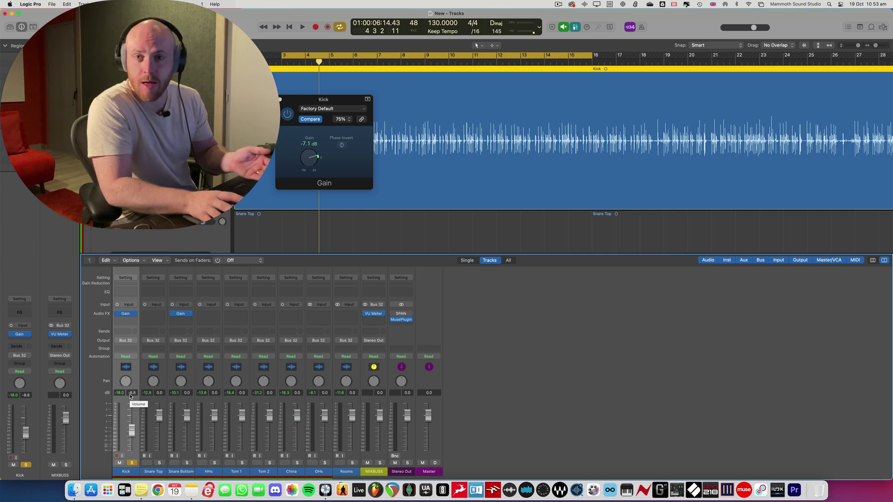
pyautogui.keyDown('alt'); pyautogui.click(133, 436); pyautogui.keyUp('alt')
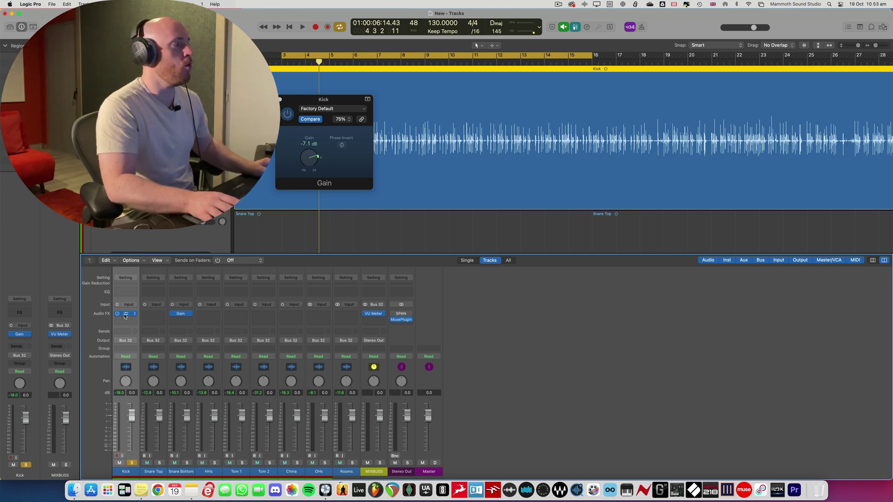
pyautogui.click(136, 314)
pyautogui.click(144, 231)
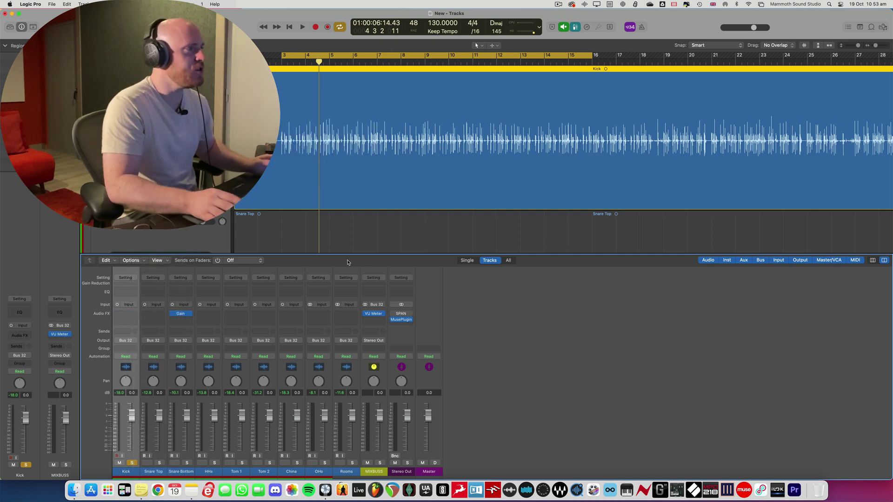
pyautogui.click(476, 287)
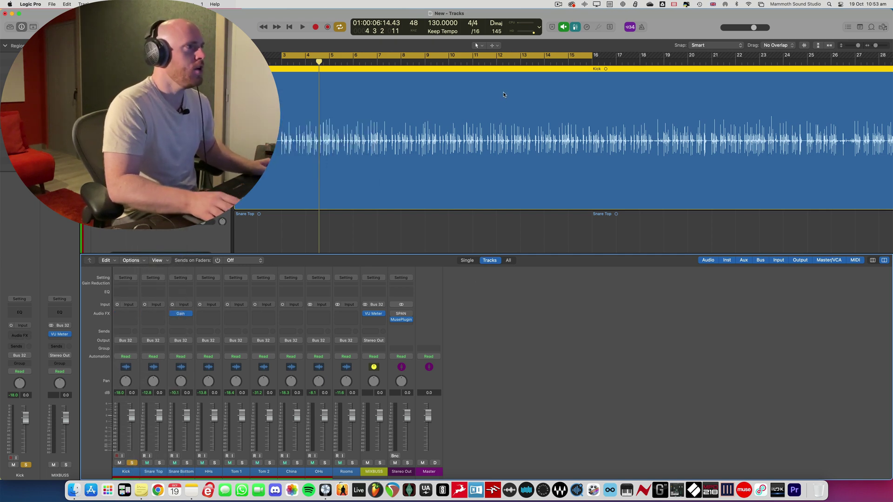
# Step: Check that Pre Fader Metering is enabled in the control bar customization, and leave pre-fader metering switched on
pyautogui.click(575, 28)
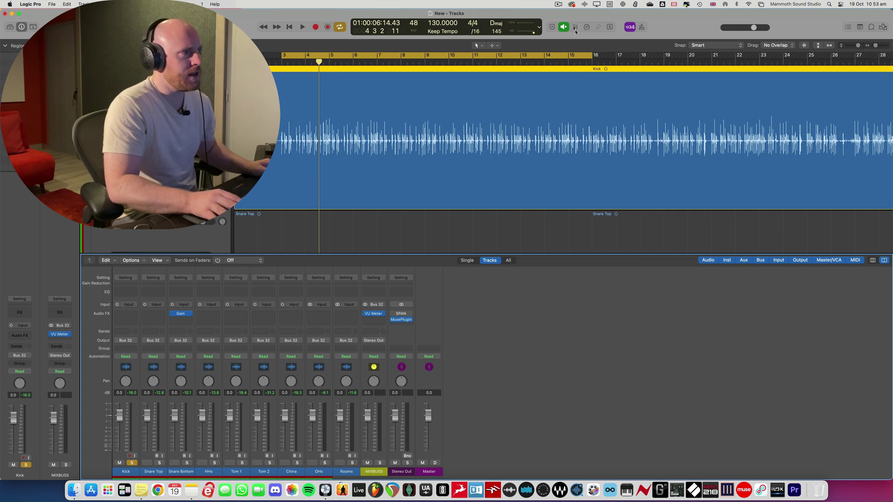
pyautogui.rightClick(618, 24)
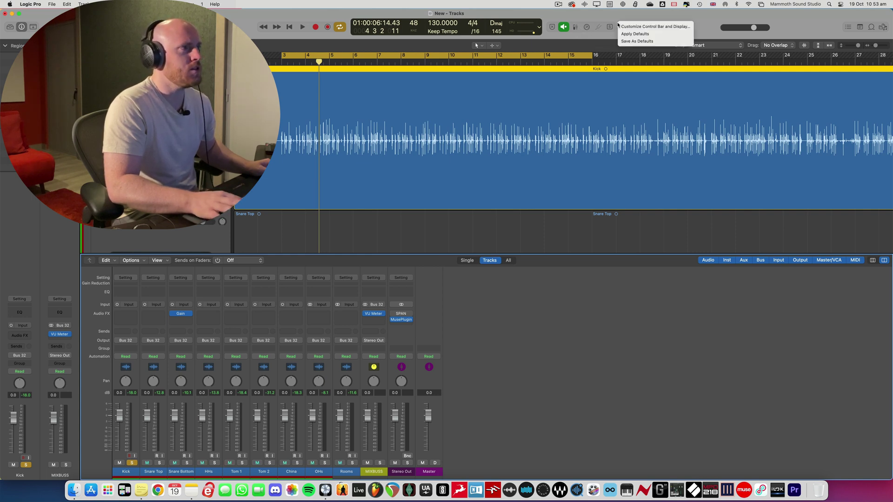
pyautogui.click(628, 27)
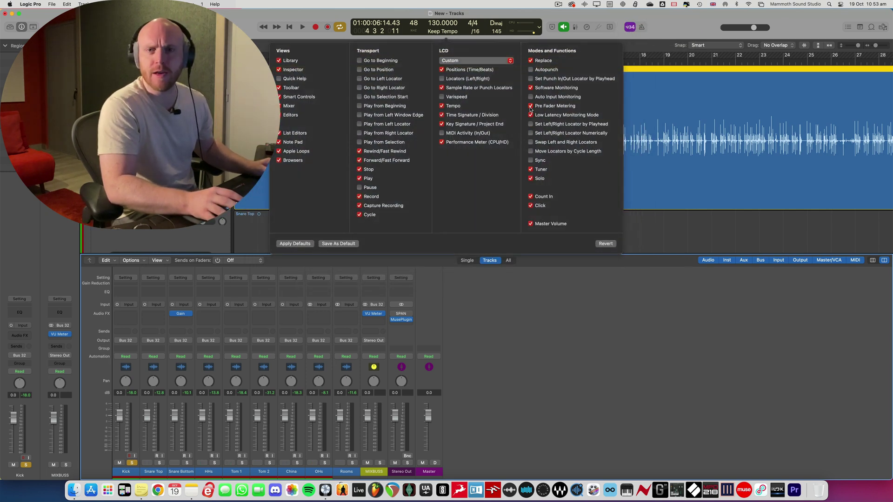
pyautogui.click(531, 107)
pyautogui.click(531, 107)
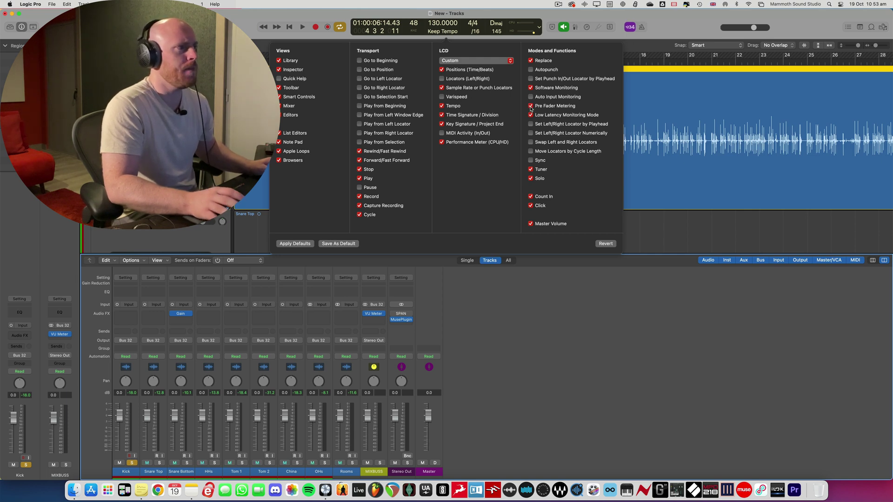
pyautogui.click(607, 16)
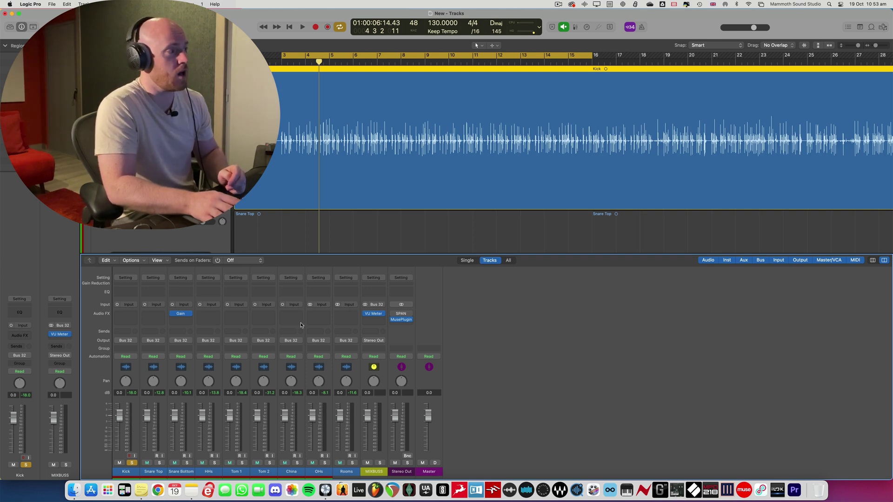
pyautogui.click(575, 27)
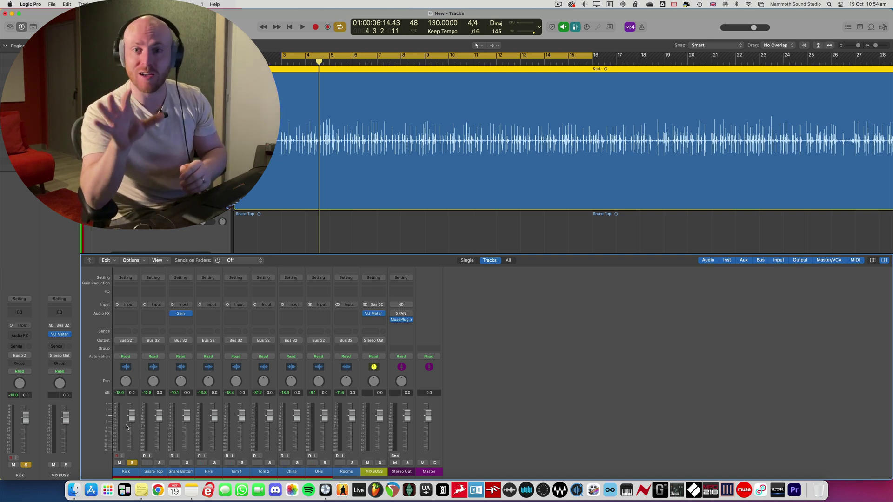
# Step: Unsolo the Kick channel and pull the faders of all channels from Kick to OHs down to their minimum
pyautogui.press('s')
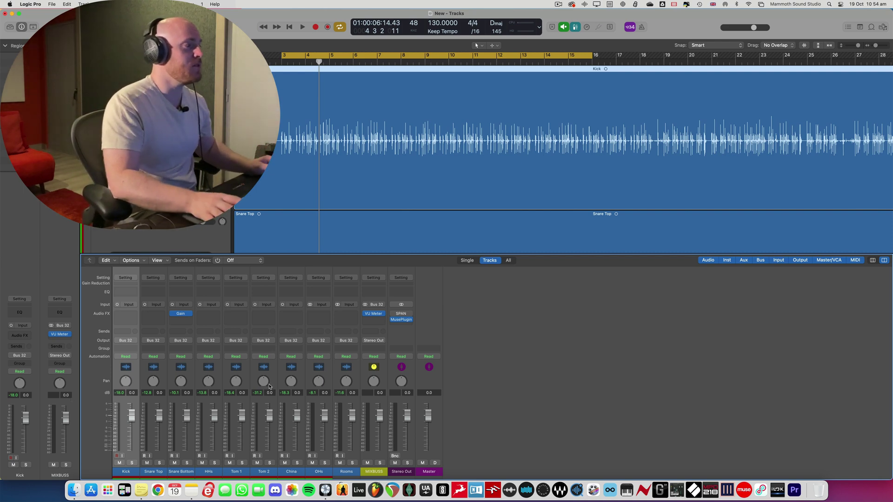
pyautogui.click(331, 367)
pyautogui.click(336, 369)
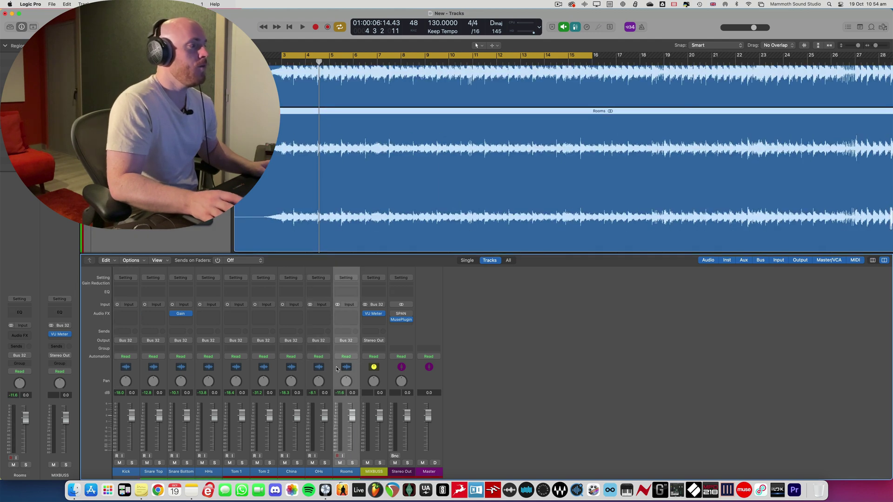
pyautogui.click(332, 375)
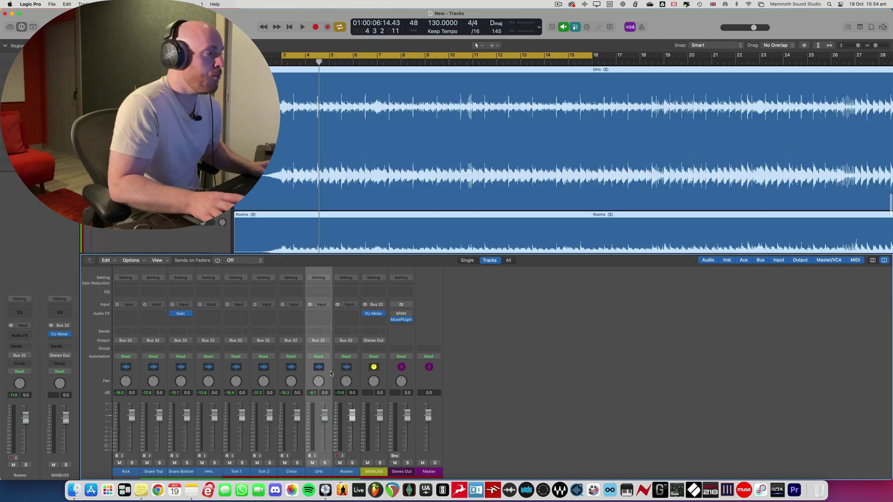
pyautogui.click(133, 456)
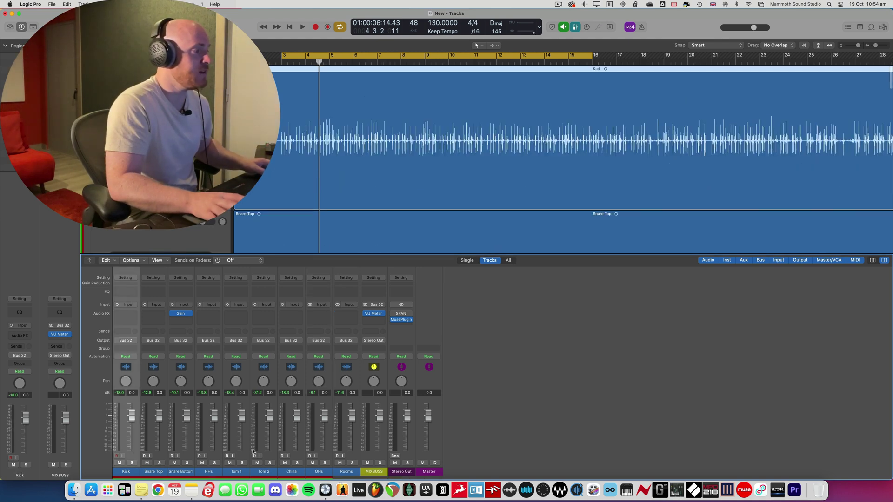
pyautogui.keyDown('shift'); pyautogui.click(327, 458); pyautogui.keyUp('shift')
pyautogui.moveTo(324, 410); pyautogui.dragTo(324, 450)
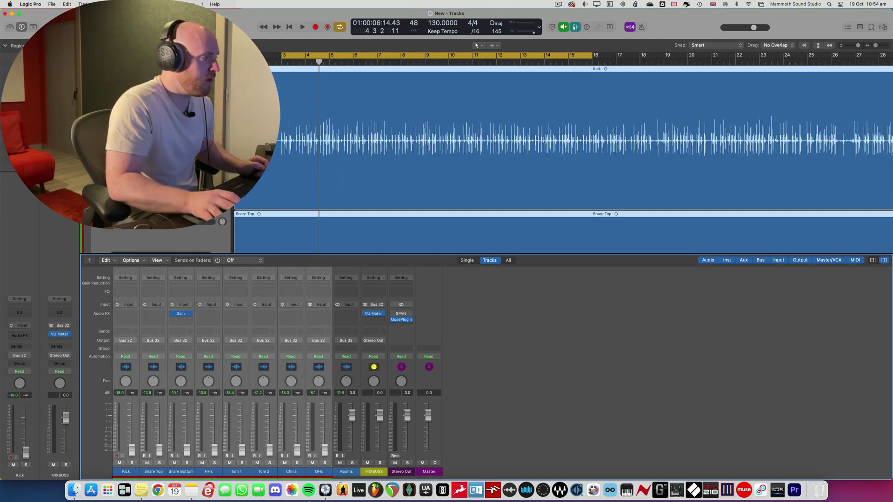
pyautogui.click(358, 373)
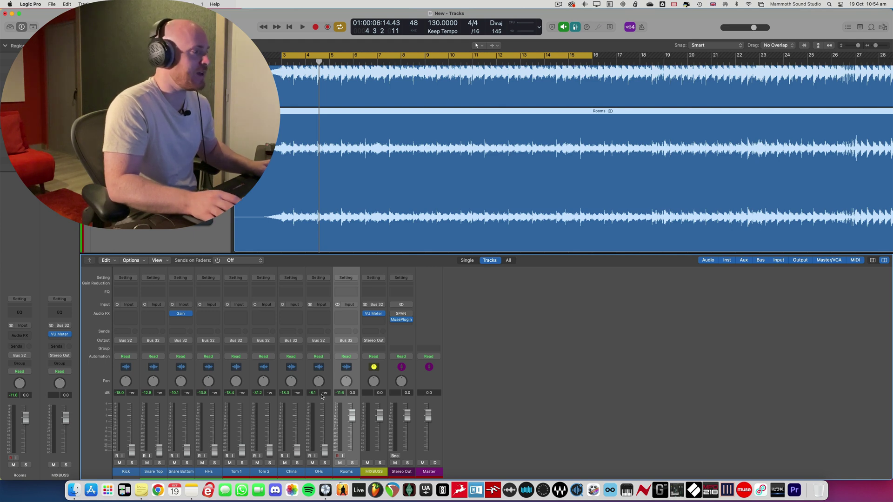
# Step: During playback, raise the OHs fader to about -6.6 dB against the Rooms and mute and unmute OHs to compare
pyautogui.press('space')
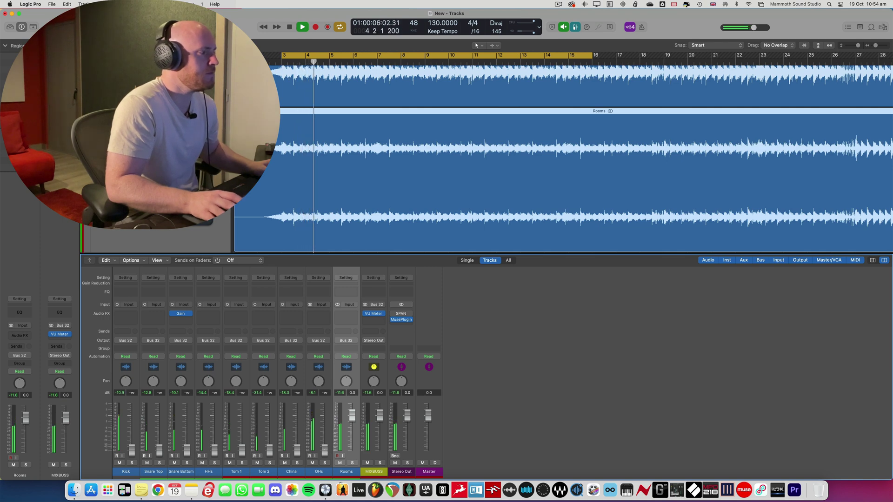
pyautogui.moveTo(325, 450); pyautogui.dragTo(325, 428)
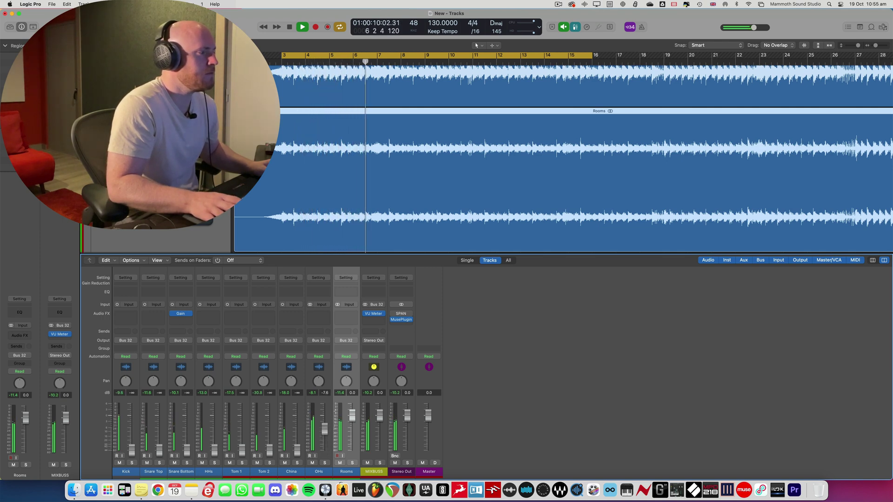
pyautogui.click(312, 463)
pyautogui.click(312, 463)
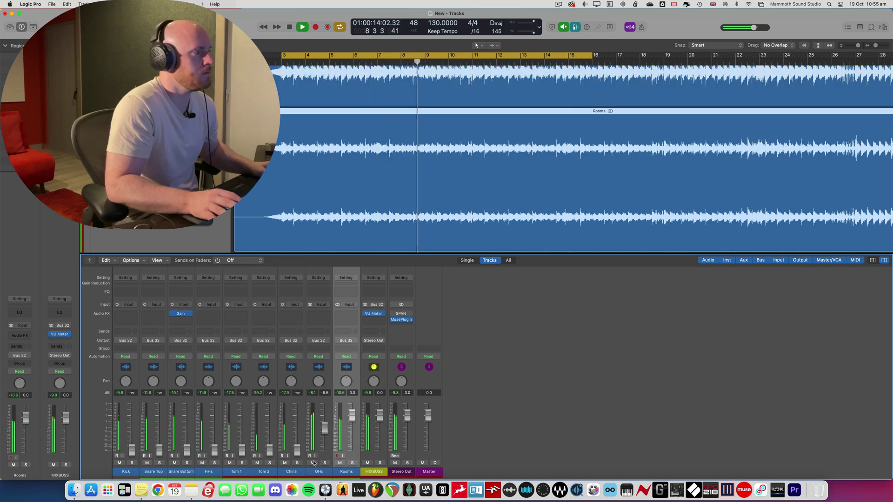
pyautogui.press('space')
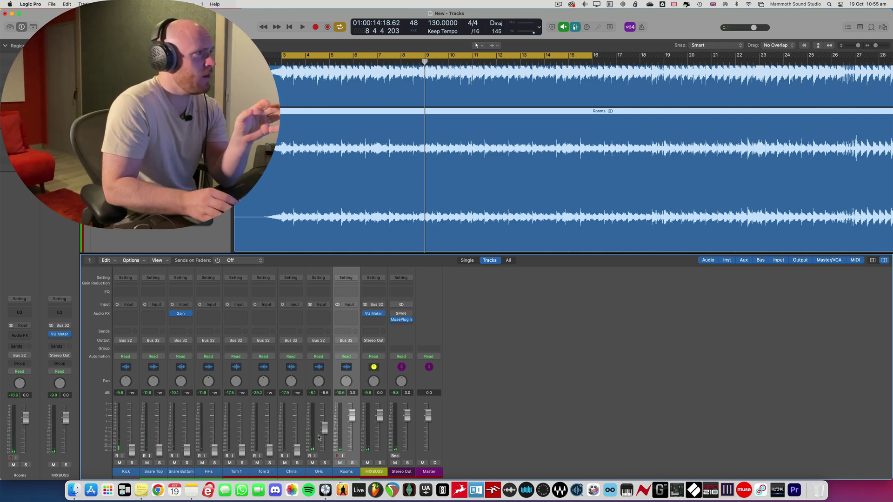
# Step: Raise the OHs fader from its minimum to -9.8 dB during playback with pre-fader metering off, and switch that metering back on
pyautogui.click(574, 27)
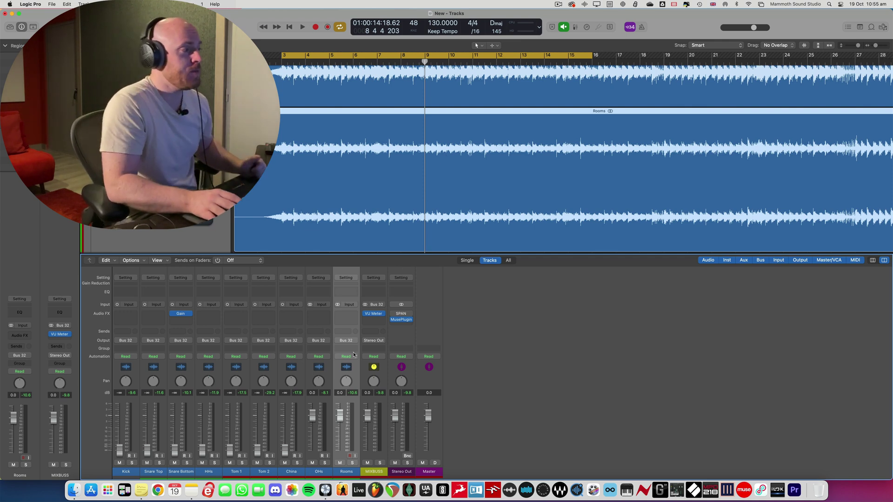
pyautogui.click(310, 419)
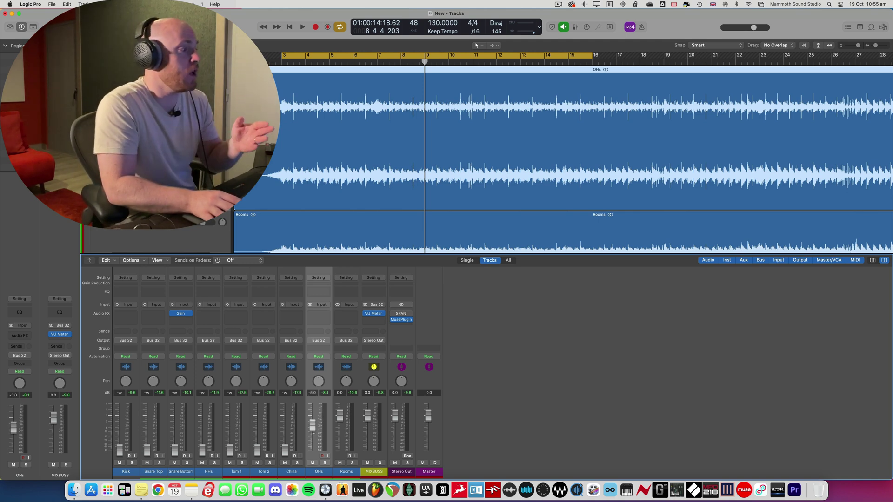
pyautogui.moveTo(313, 426); pyautogui.dragTo(316, 454)
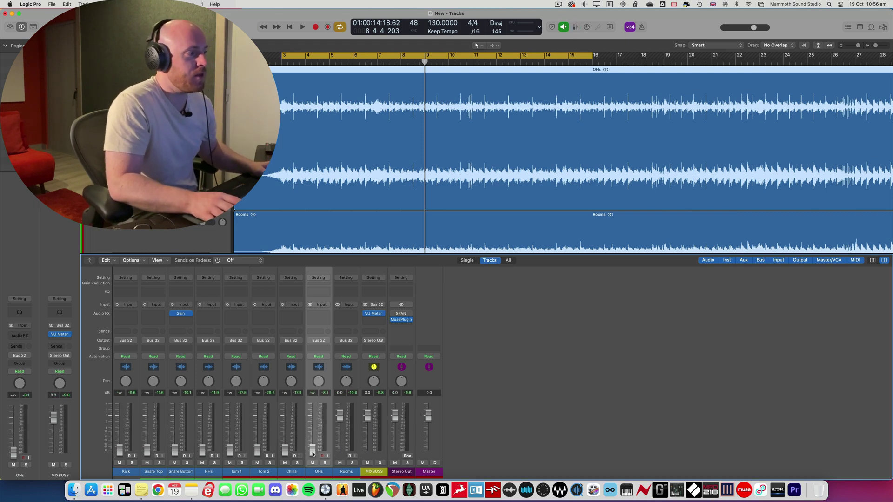
pyautogui.press('space')
pyautogui.moveTo(312, 454); pyautogui.dragTo(316, 420)
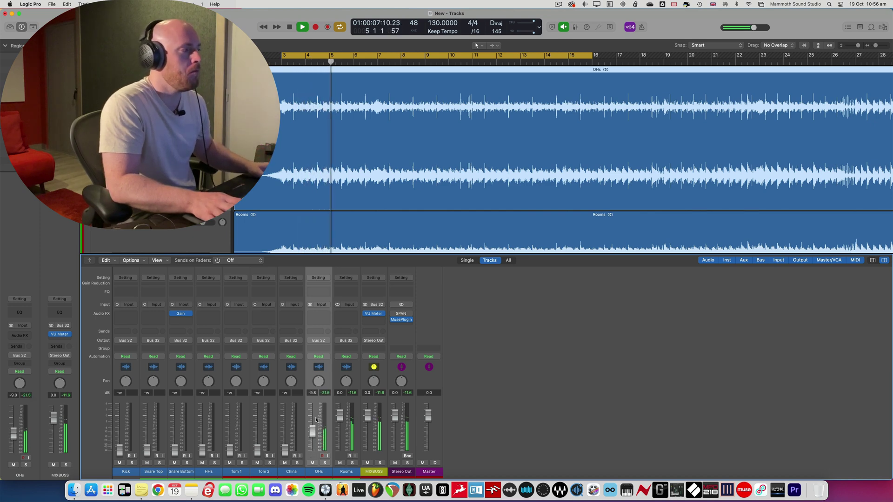
pyautogui.press('space')
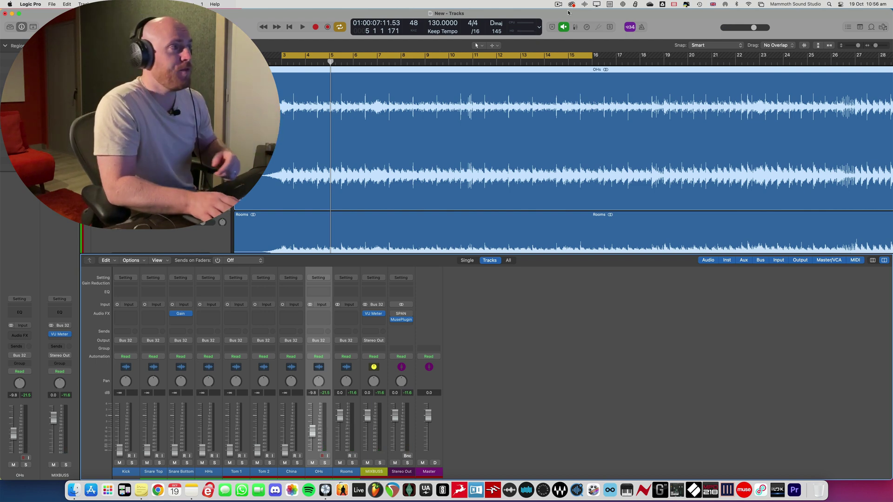
pyautogui.click(575, 27)
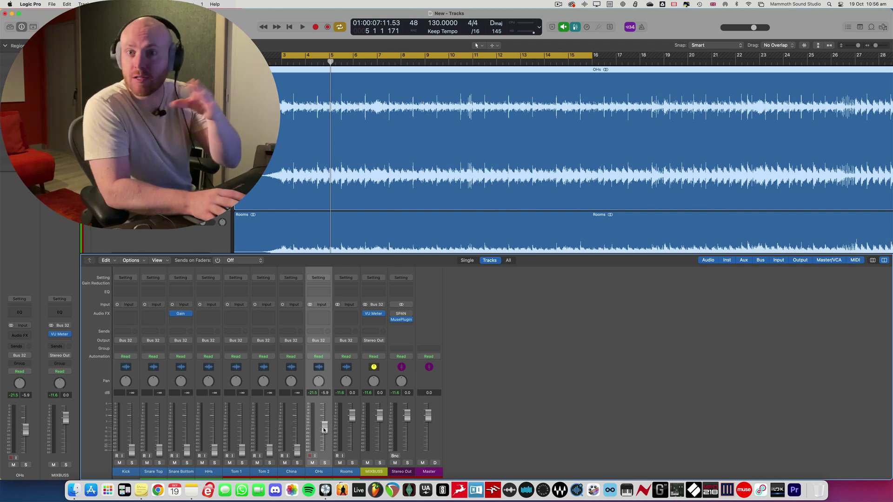
# Step: Balance OHs against Rooms during playback, muting and unmuting both channels to compare, and set the OHs fader to -5.8 dB
pyautogui.moveTo(324, 432); pyautogui.dragTo(324, 429)
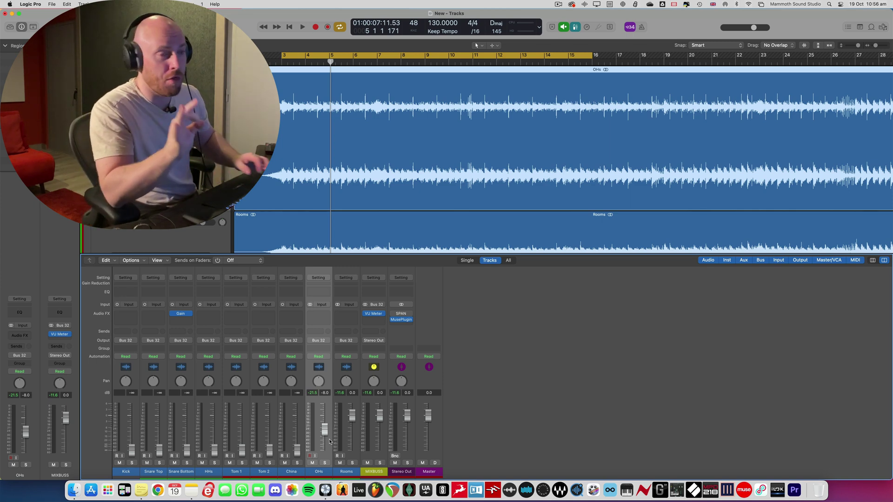
pyautogui.press('space')
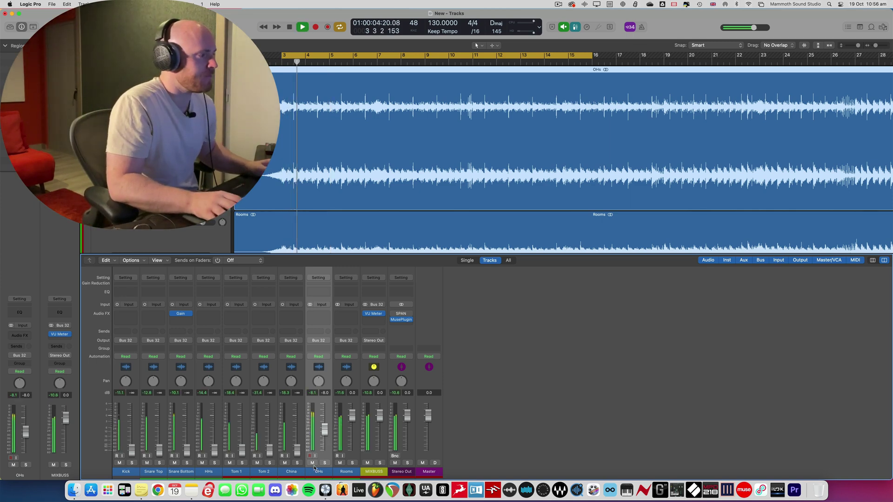
pyautogui.click(312, 464)
pyautogui.click(312, 463)
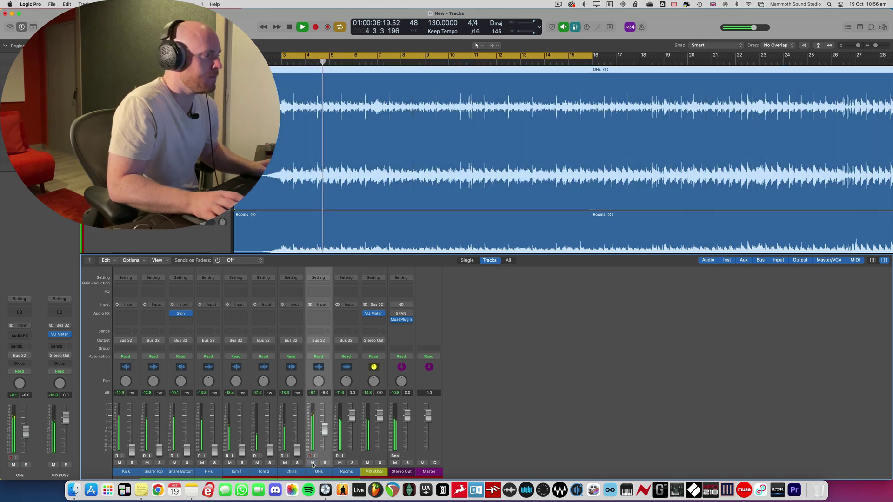
pyautogui.click(340, 464)
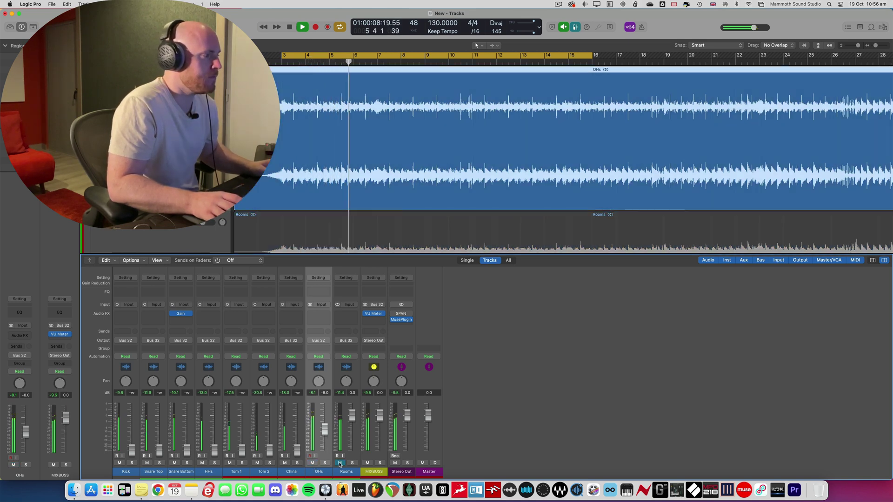
pyautogui.click(339, 463)
pyautogui.click(312, 463)
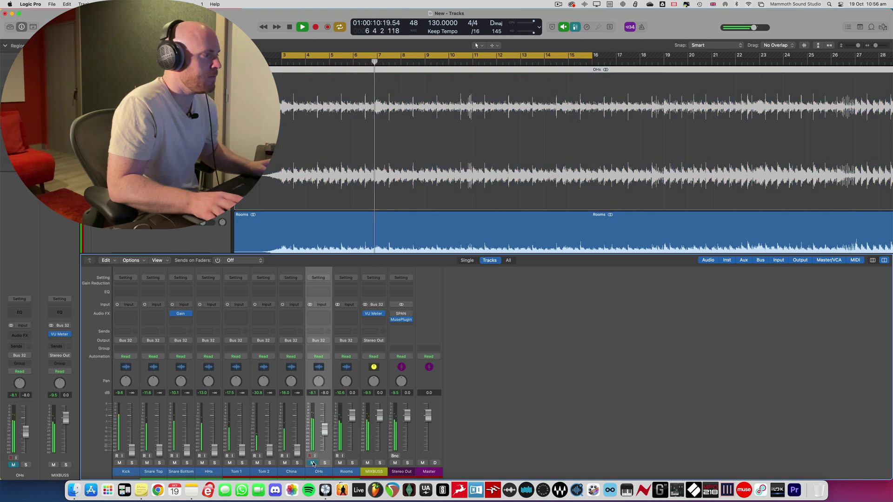
pyautogui.click(312, 464)
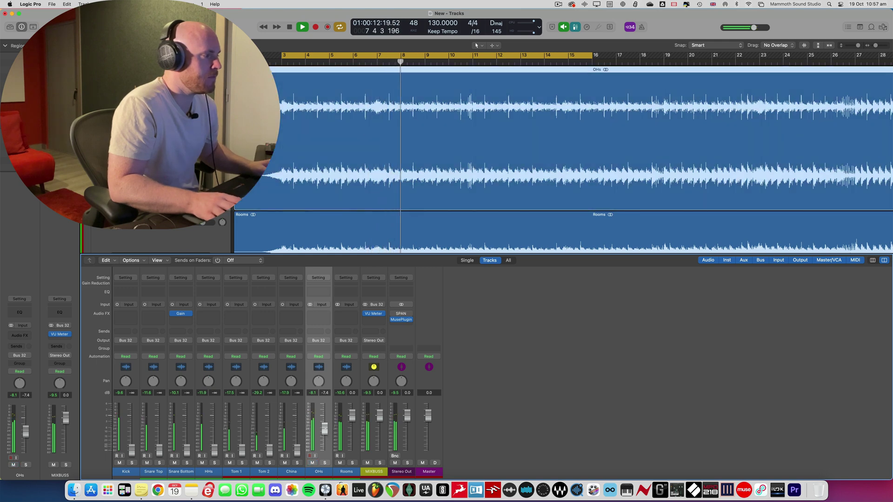
pyautogui.click(313, 463)
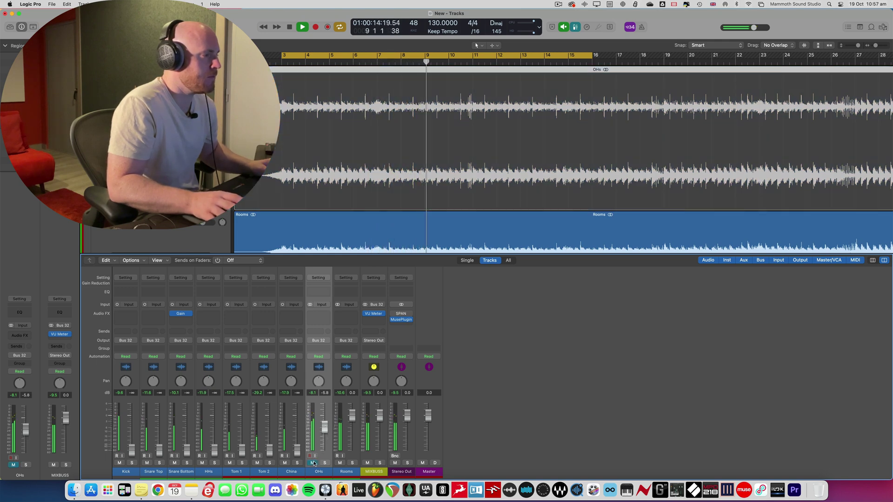
pyautogui.click(313, 463)
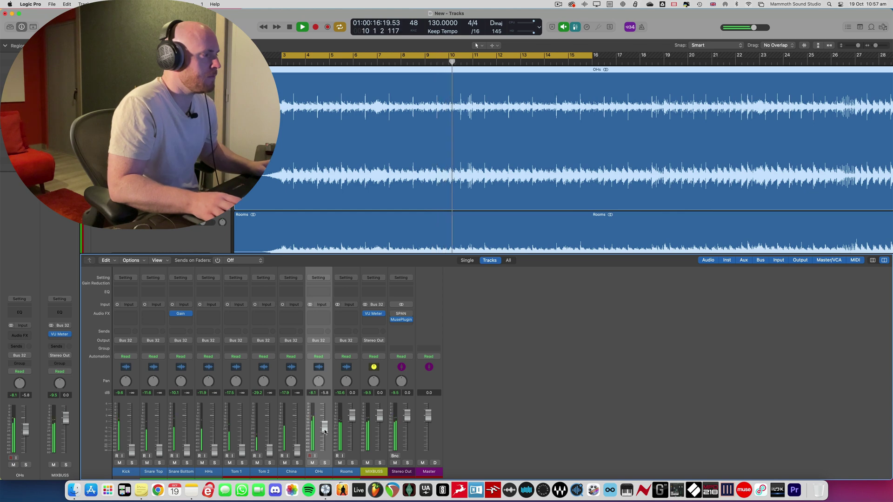
pyautogui.press('space')
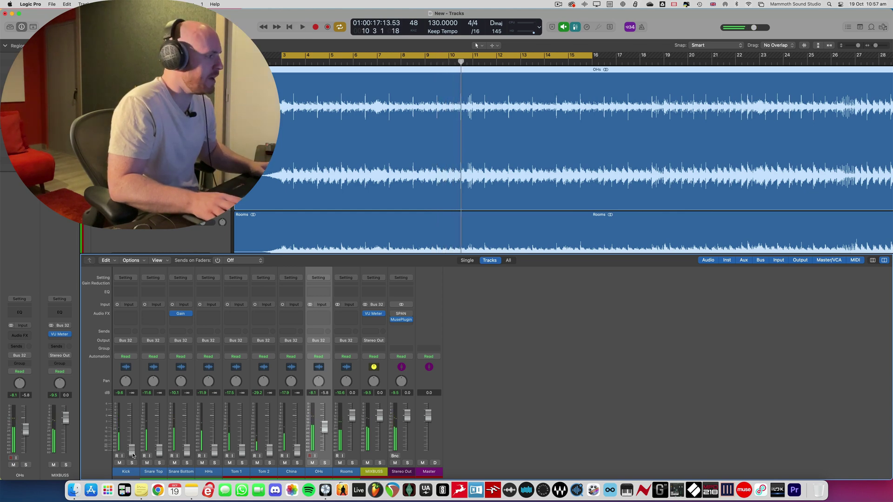
# Step: During playback, raise the Kick fader from its minimum to -5.7 dB, muting and unmuting Kick to compare
pyautogui.press('space')
pyautogui.moveTo(133, 455); pyautogui.dragTo(132, 430)
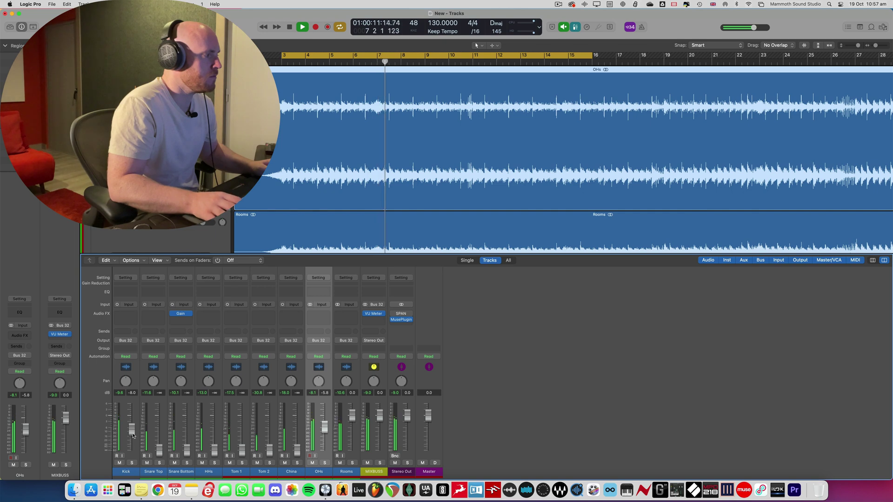
pyautogui.moveTo(133, 436); pyautogui.dragTo(134, 430)
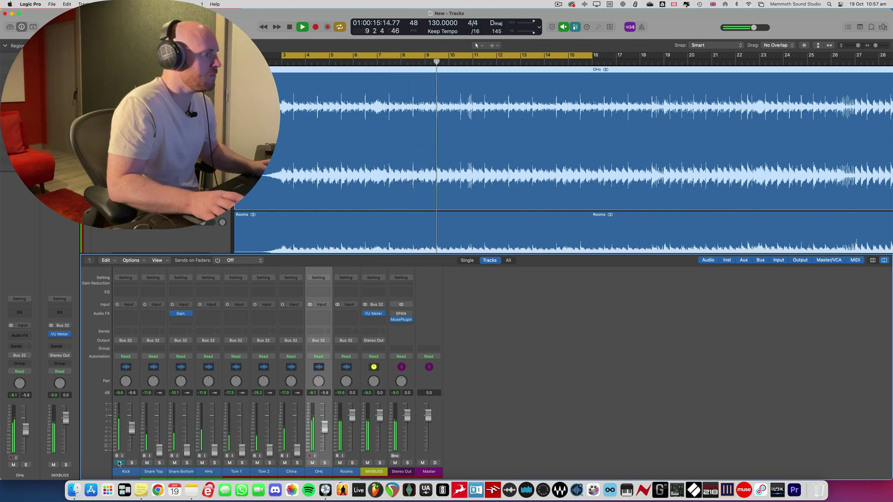
pyautogui.press('space')
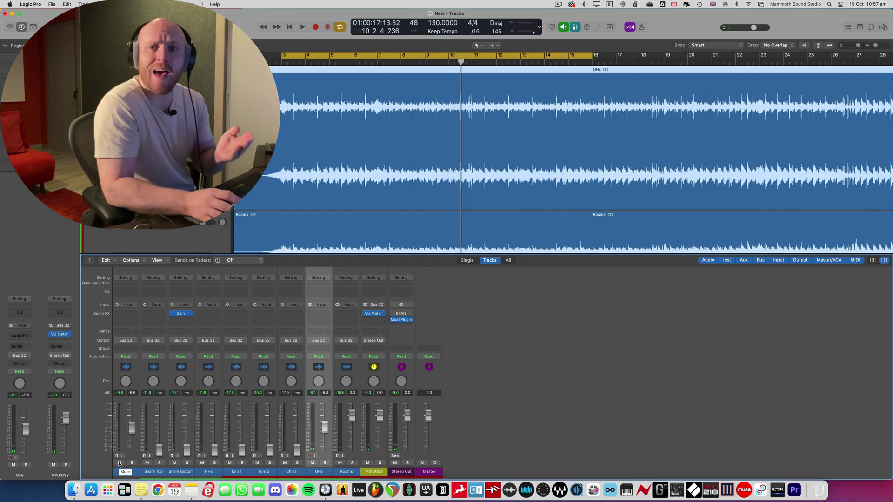
pyautogui.press('space')
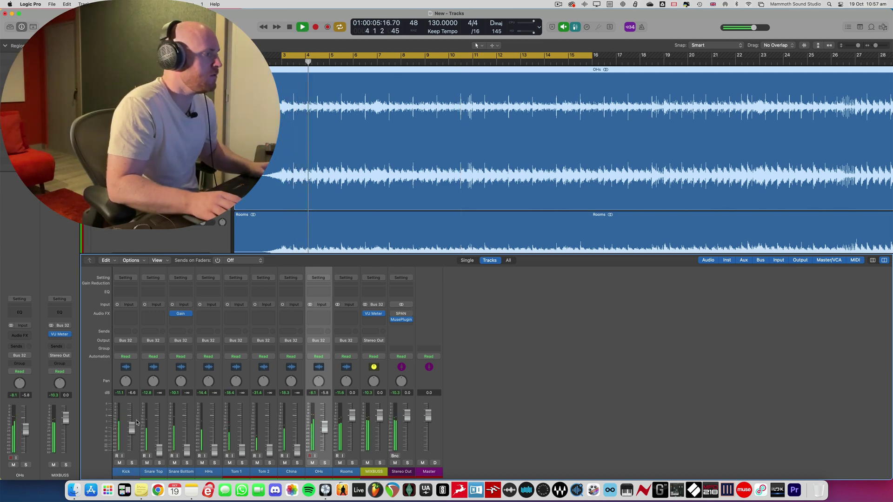
pyautogui.scroll(2, 135, 427)
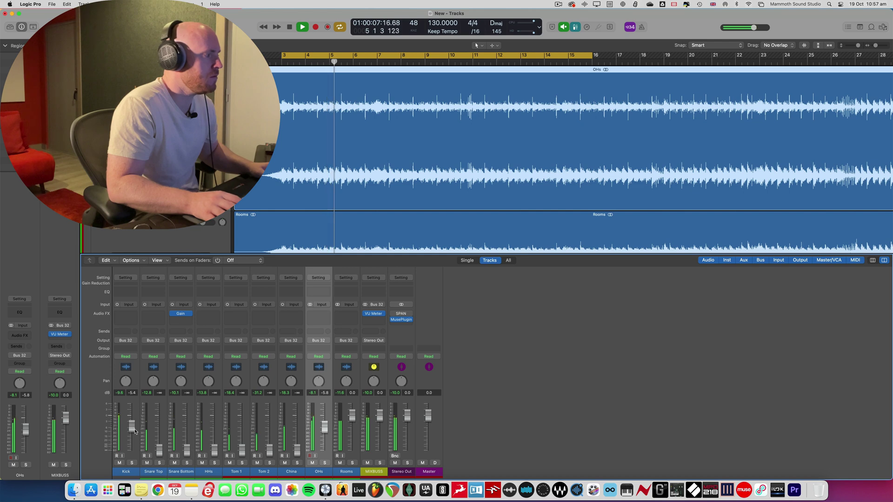
pyautogui.scroll(-1, 133, 427)
pyautogui.scroll(1, 160, 449)
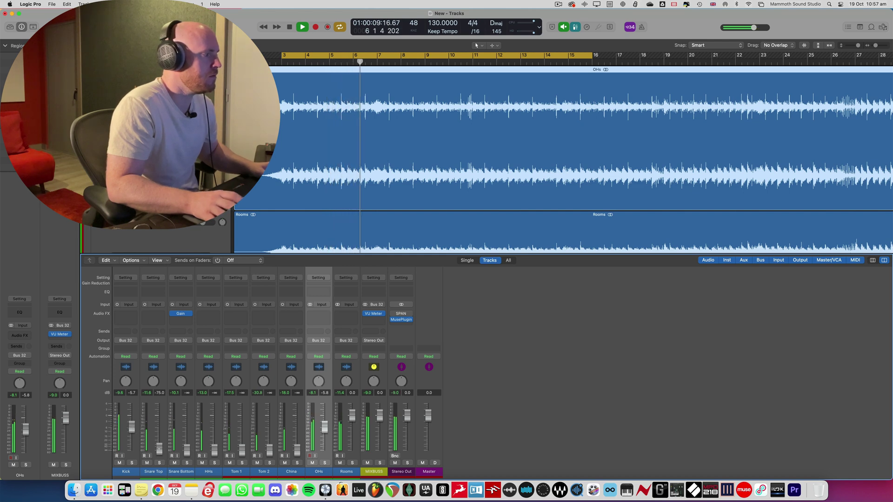
# Step: Raise the Snare Top fader from its minimum, mute and unmute it to compare, and set it to 0.0 dB
pyautogui.moveTo(160, 449); pyautogui.dragTo(159, 419)
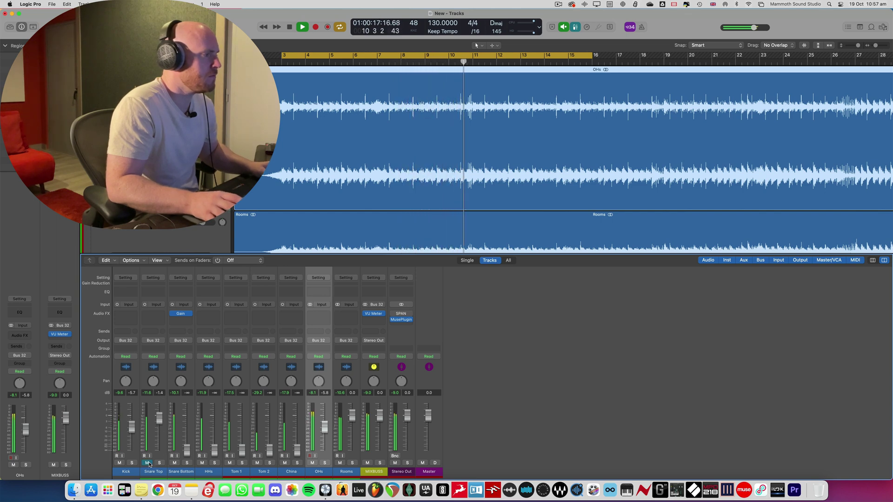
pyautogui.keyDown('alt'); pyautogui.click(158, 421); pyautogui.keyUp('alt')
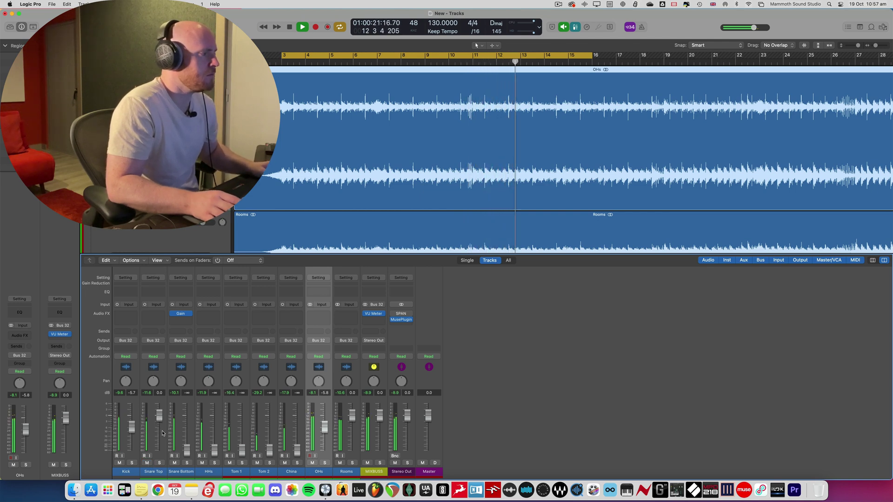
pyautogui.press('space')
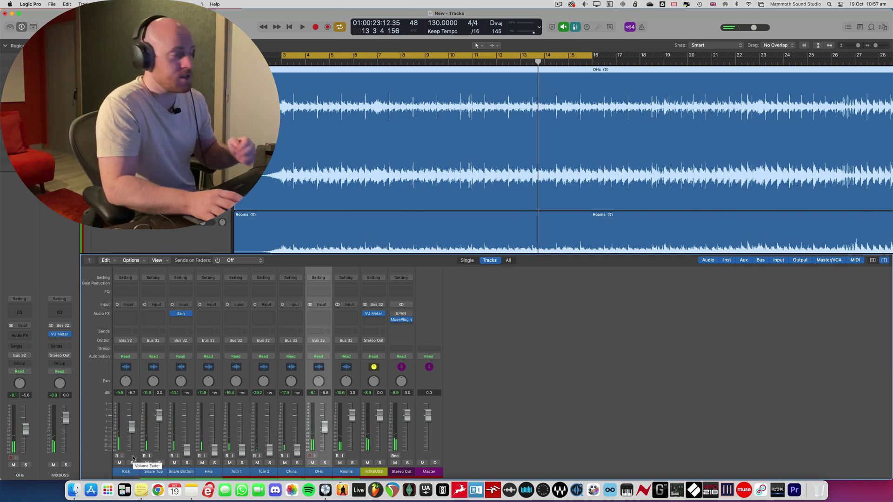
# Step: Select the Kick, OHs and Rooms channels and lower their faders together until Kick is at -8.0 dB and Rooms at -2.3 dB
pyautogui.click(133, 457)
pyautogui.keyDown('shift'); pyautogui.click(324, 457); pyautogui.keyUp('shift')
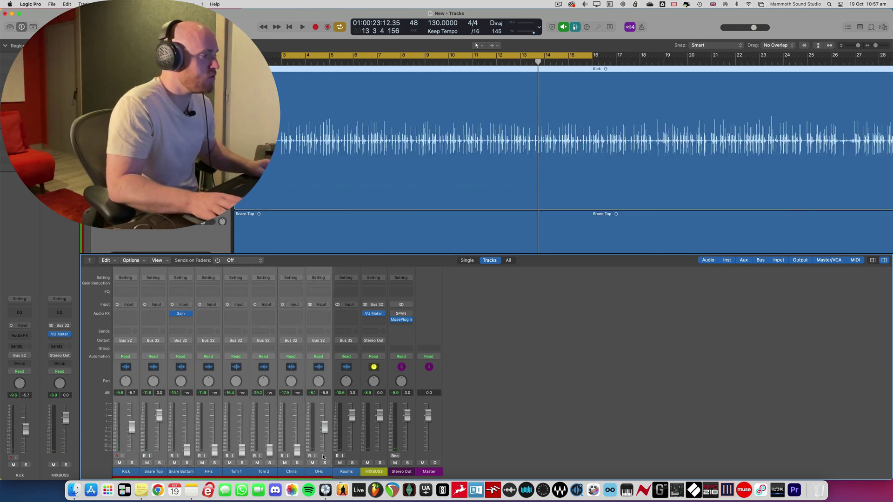
pyautogui.click(327, 458)
pyautogui.keyDown('shift'); pyautogui.click(358, 459); pyautogui.keyUp('shift')
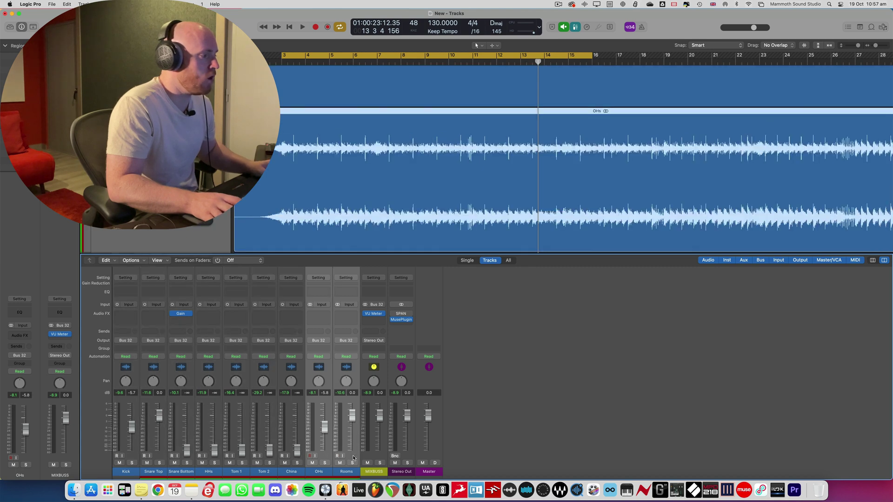
pyautogui.click(133, 428)
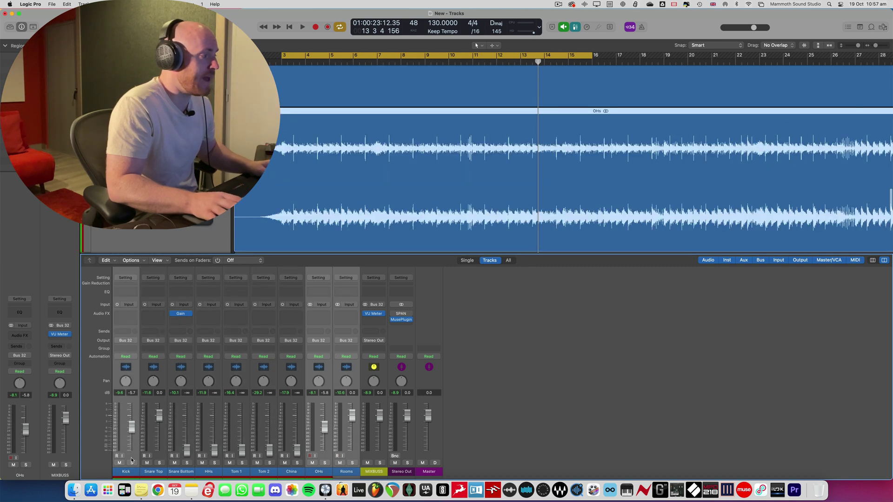
pyautogui.press('space')
pyautogui.moveTo(134, 429); pyautogui.dragTo(133, 432)
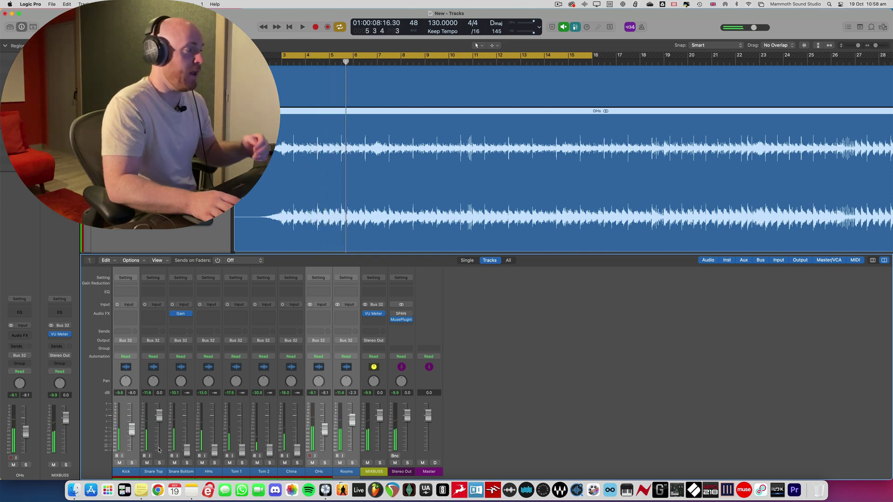
pyautogui.press('space')
# Step: During playback, raise the Snare Bottom fader to -2.4 dB, toggling its mute and solo to compare
pyautogui.click(176, 433)
pyautogui.press('space')
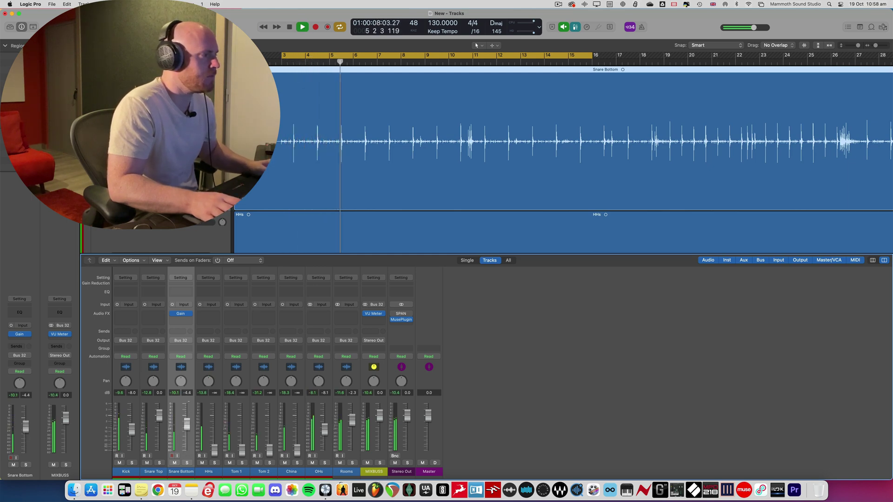
pyautogui.click(175, 463)
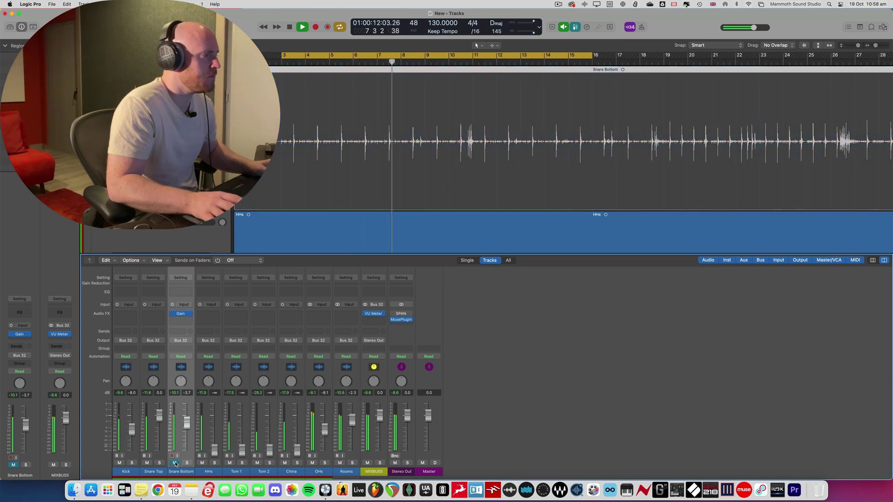
pyautogui.click(175, 463)
pyautogui.click(186, 463)
pyautogui.click(187, 463)
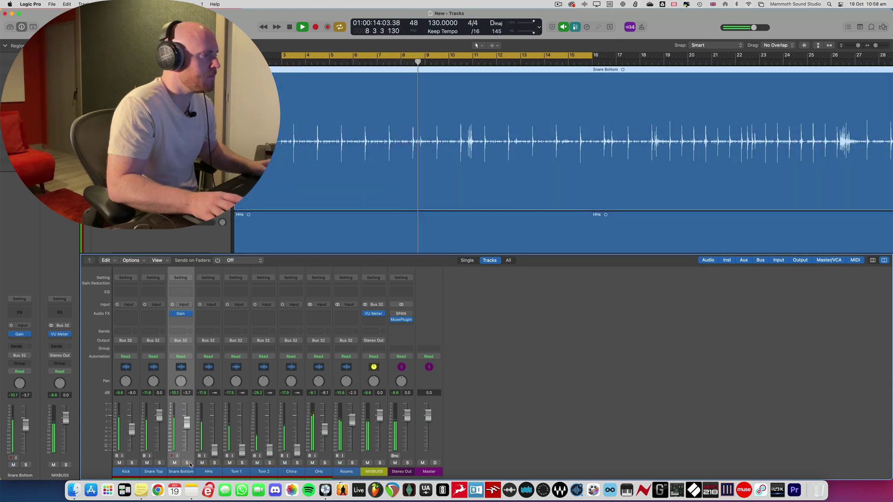
pyautogui.moveTo(188, 426); pyautogui.dragTo(188, 424)
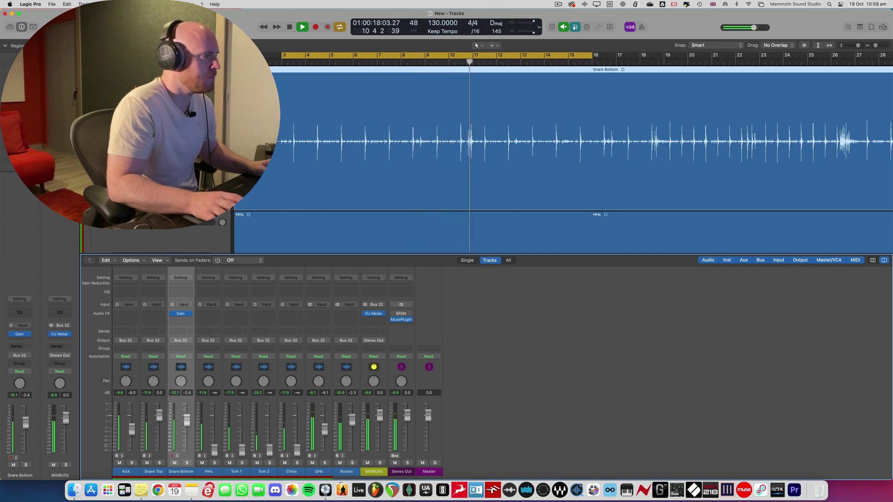
pyautogui.click(175, 462)
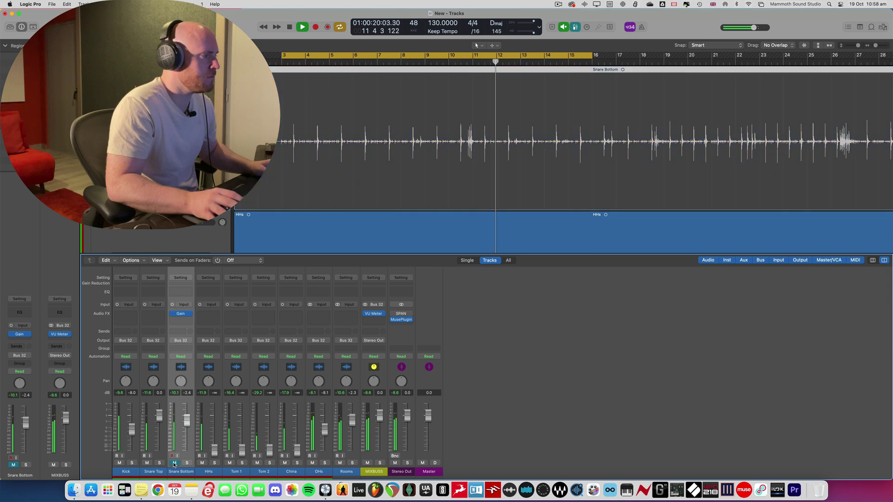
pyautogui.click(174, 463)
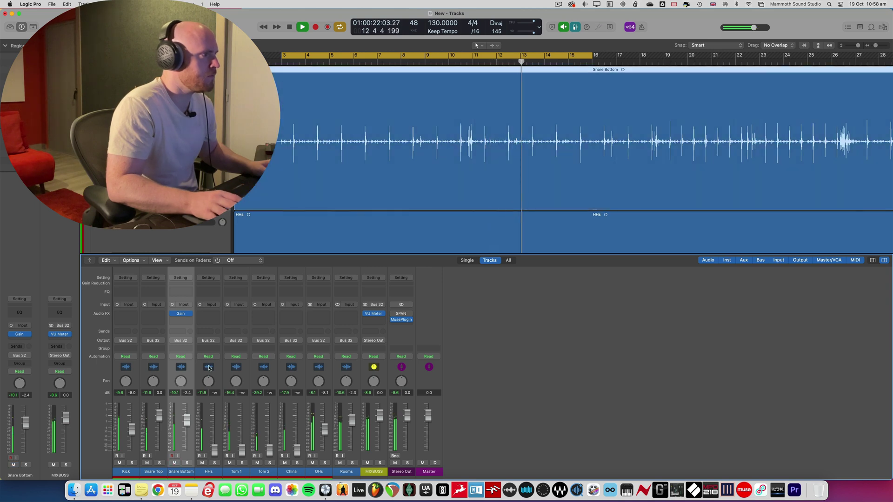
pyautogui.press('space')
# Step: Set the cycle range to about bars 26 to 28, over the tom hits on Tom 1 and Tom 2
pyautogui.press('x')
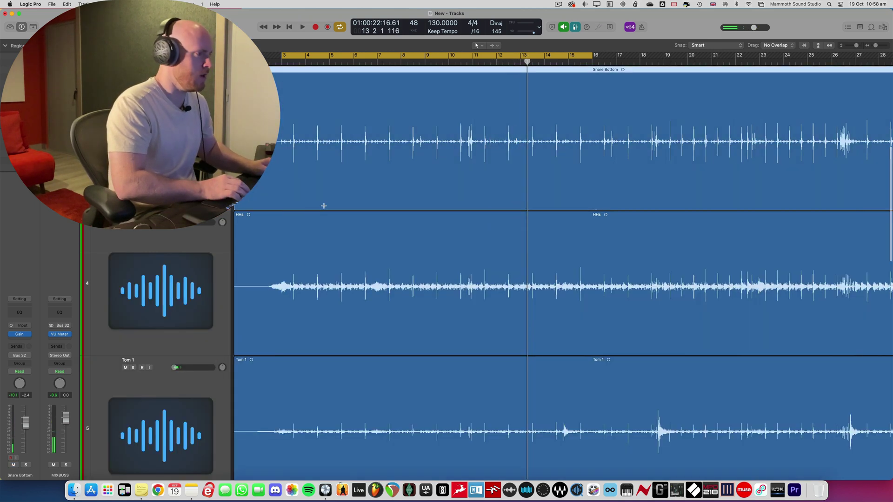
pyautogui.press('super+Left')
pyautogui.press('super+Up')
pyautogui.press('super+Up')
pyautogui.press('super+Up')
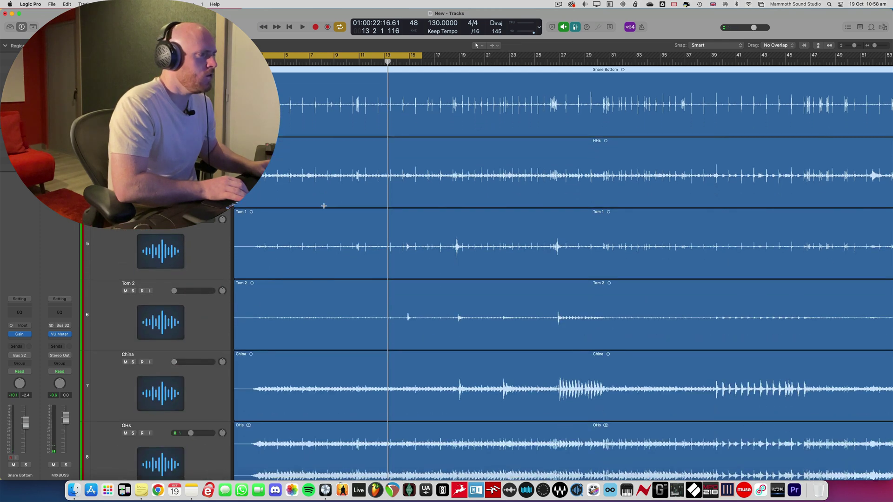
pyautogui.press('super+Left')
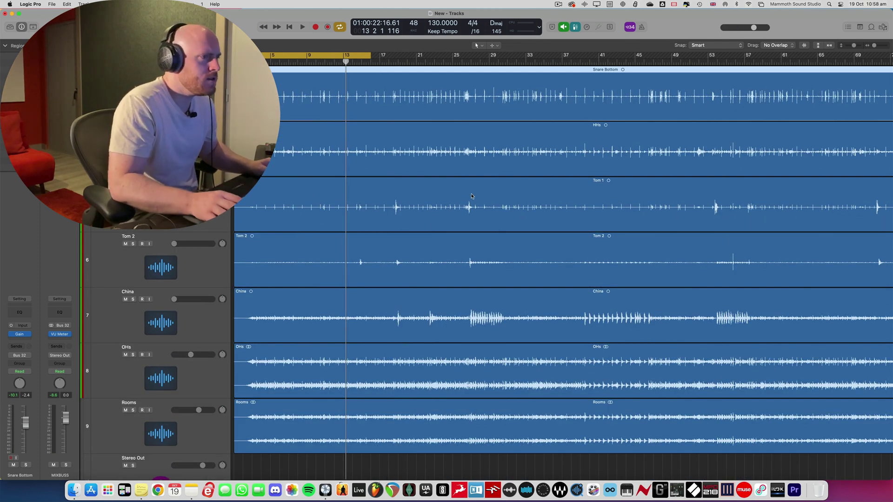
pyautogui.hscroll(2, 518, 190)
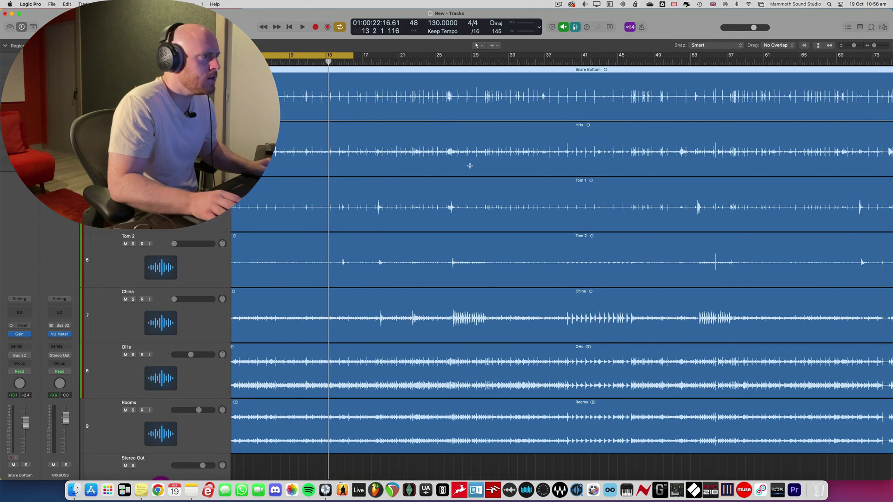
pyautogui.moveTo(448, 59); pyautogui.dragTo(463, 59)
# Step: Play the cycled tom section and raise the Tom 1 fader to -4.7 dB and the Tom 2 fader to -6.4 dB
pyautogui.press('space')
pyautogui.press('x')
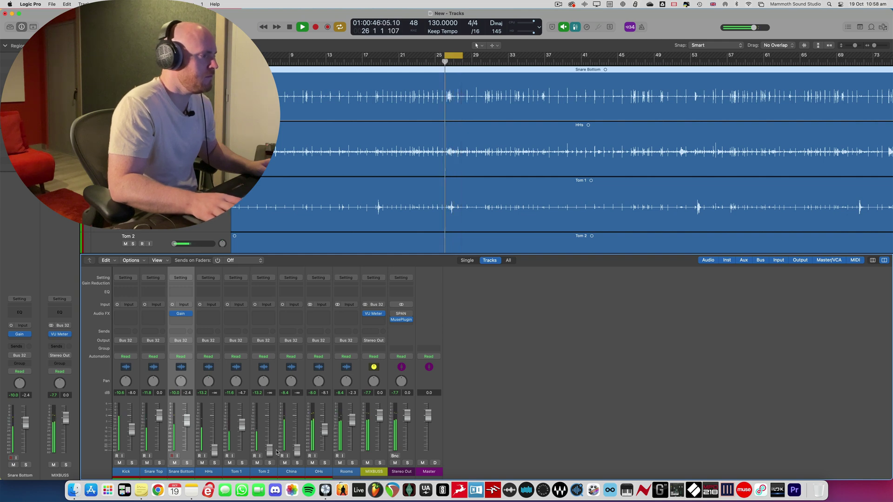
pyautogui.moveTo(270, 450); pyautogui.dragTo(269, 429)
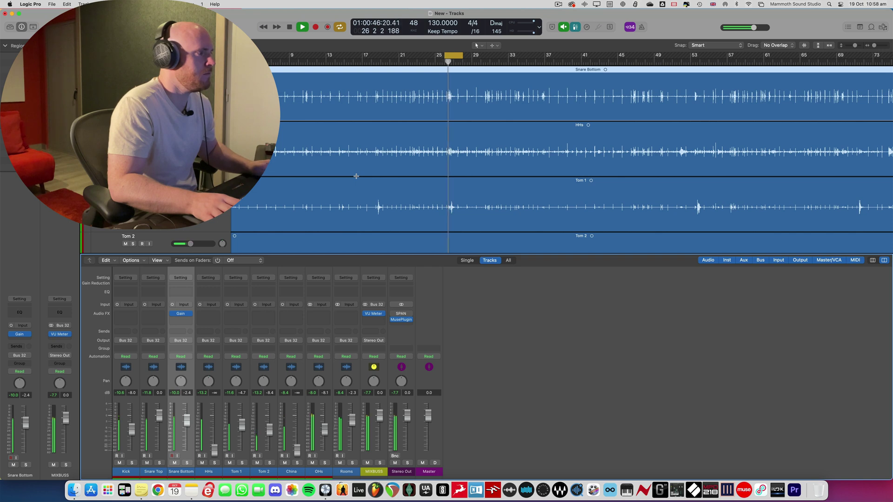
pyautogui.press('space')
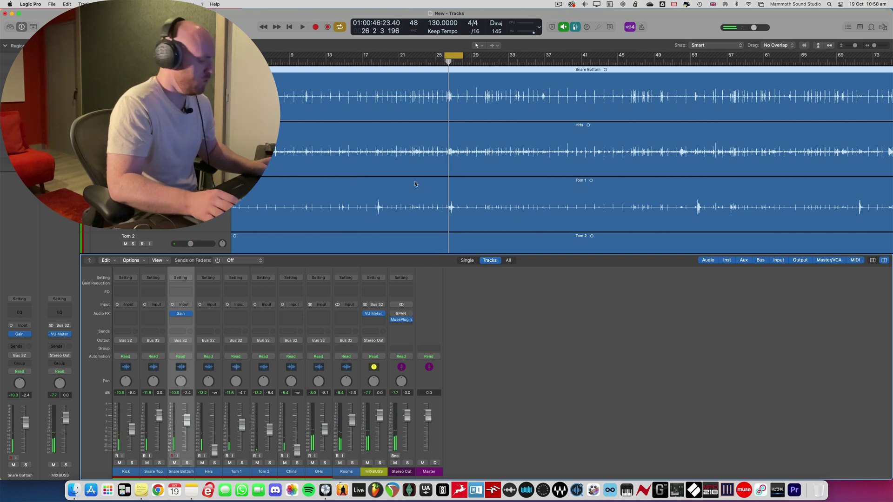
# Step: Set the cycle range to about bars 27 to 30 over the China hits and raise the China fader to -23.0 dB during playback
pyautogui.press('x')
pyautogui.click(458, 56)
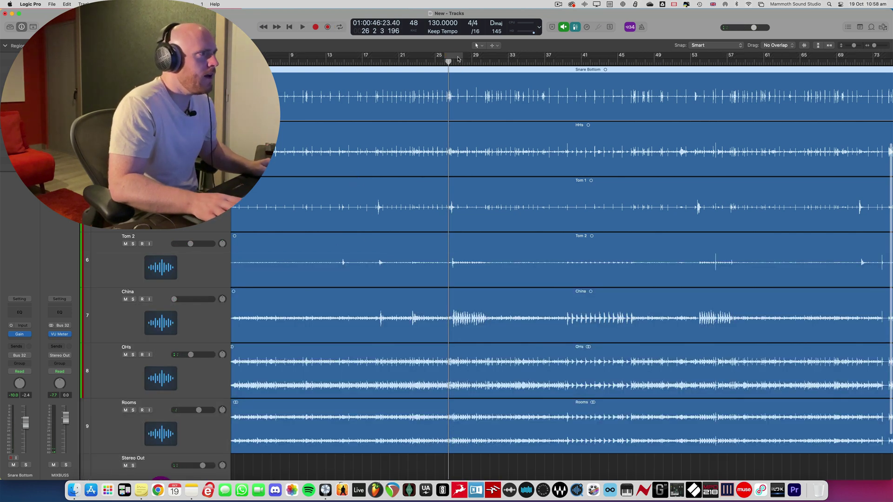
pyautogui.moveTo(458, 58); pyautogui.dragTo(481, 59)
pyautogui.press('x')
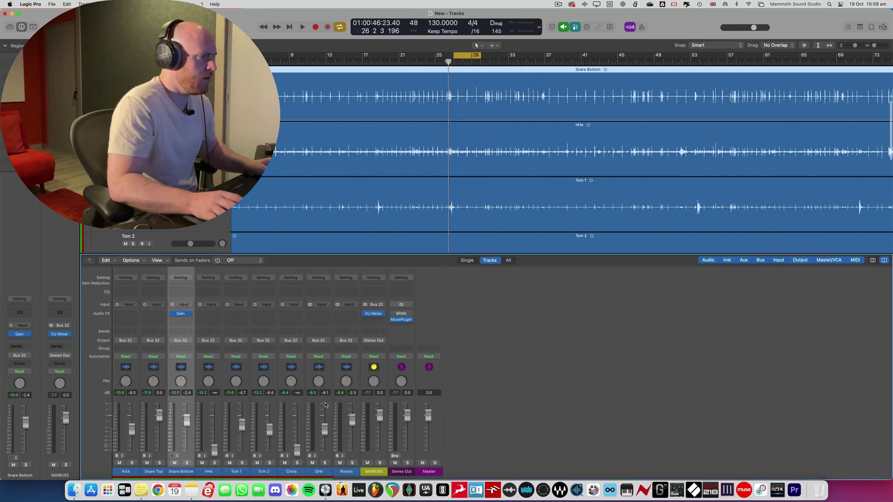
pyautogui.press('space')
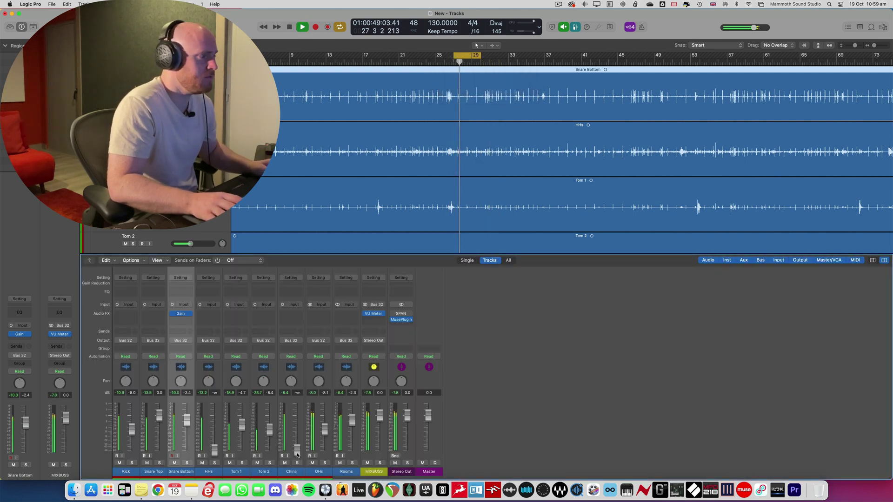
pyautogui.moveTo(298, 454)
pyautogui.mouseDown()
pyautogui.moveTo(297, 428)
pyautogui.moveTo(297, 443)
pyautogui.mouseUp()
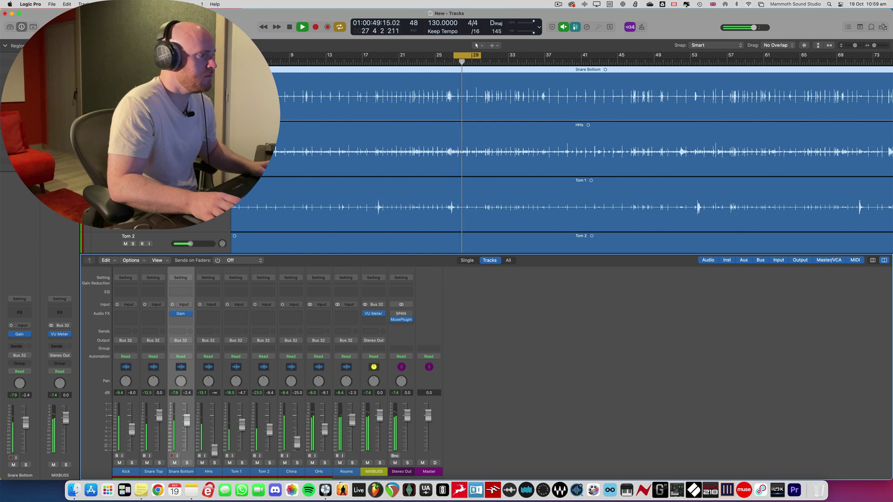
pyautogui.moveTo(298, 442); pyautogui.dragTo(299, 440)
pyautogui.press('space')
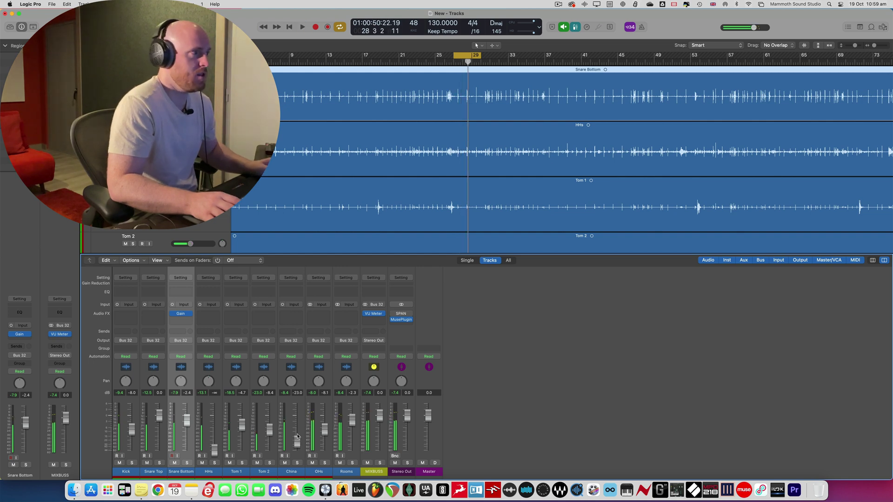
# Step: Solo the HHs track and raise its fader to -5.0 dB while playing the cycled section
pyautogui.press('x')
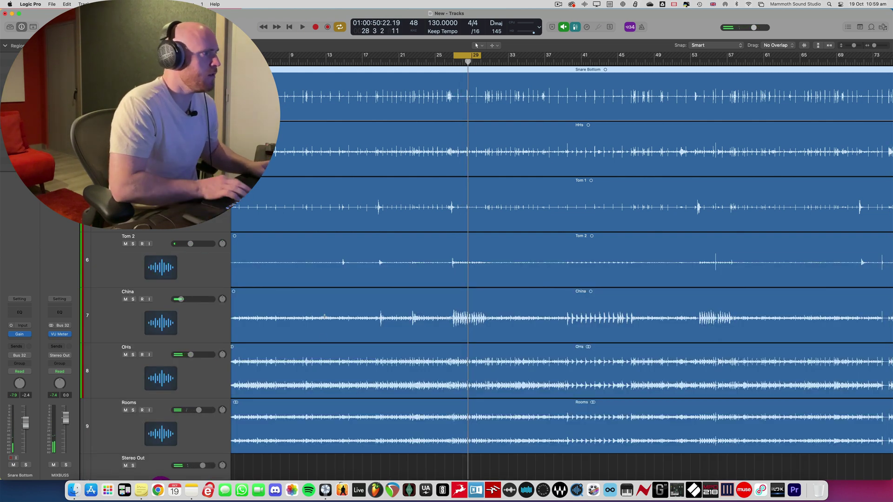
pyautogui.press('super+Left')
pyautogui.press('super+Up')
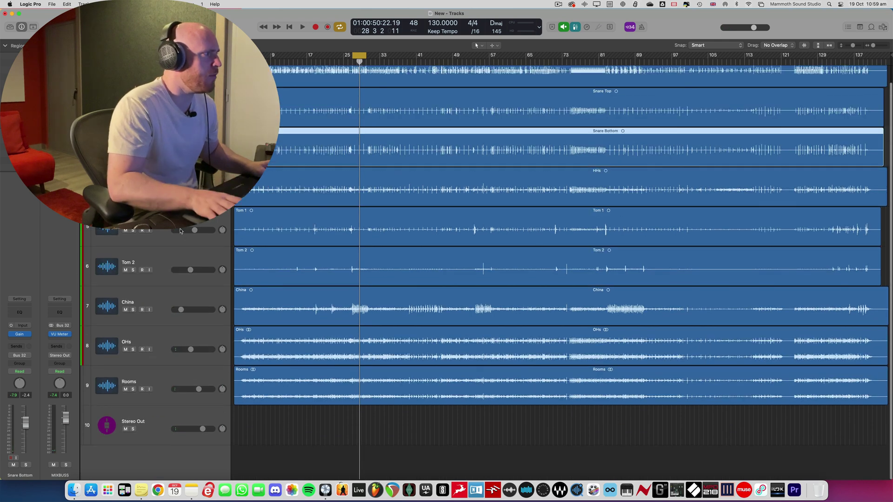
pyautogui.click(133, 191)
pyautogui.press('space')
pyautogui.press('x')
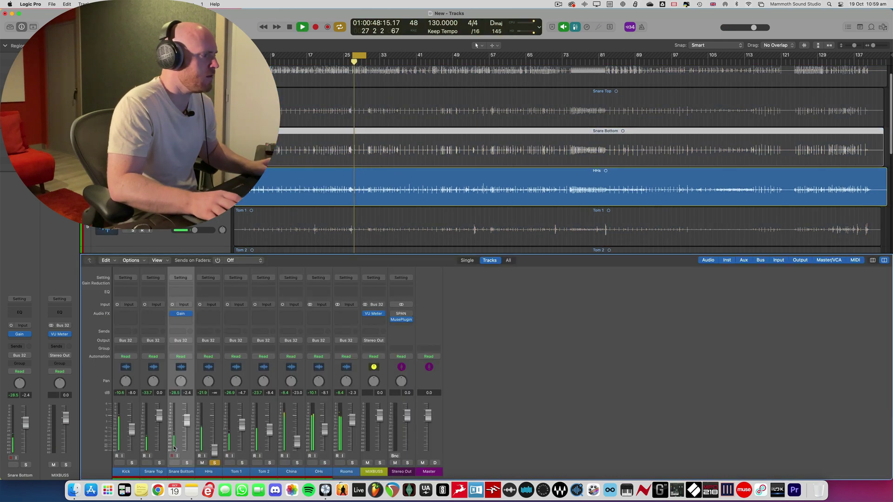
pyautogui.moveTo(226, 449); pyautogui.dragTo(214, 424)
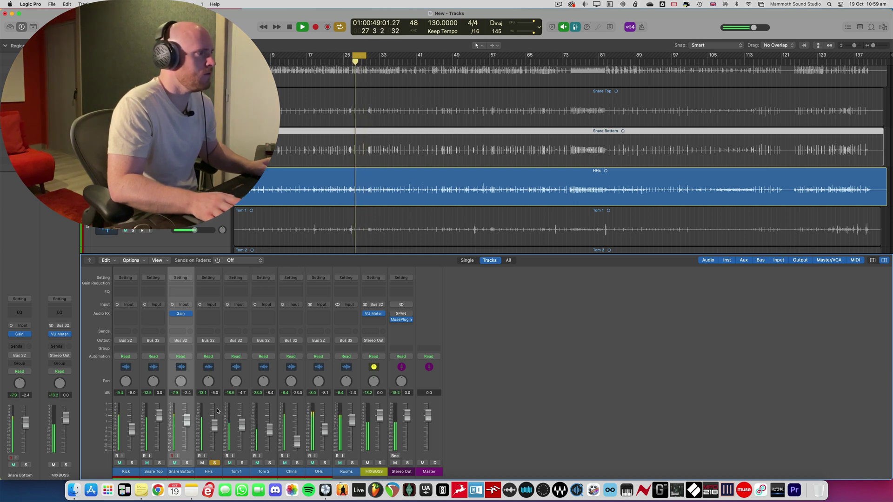
pyautogui.press('x')
pyautogui.press('space')
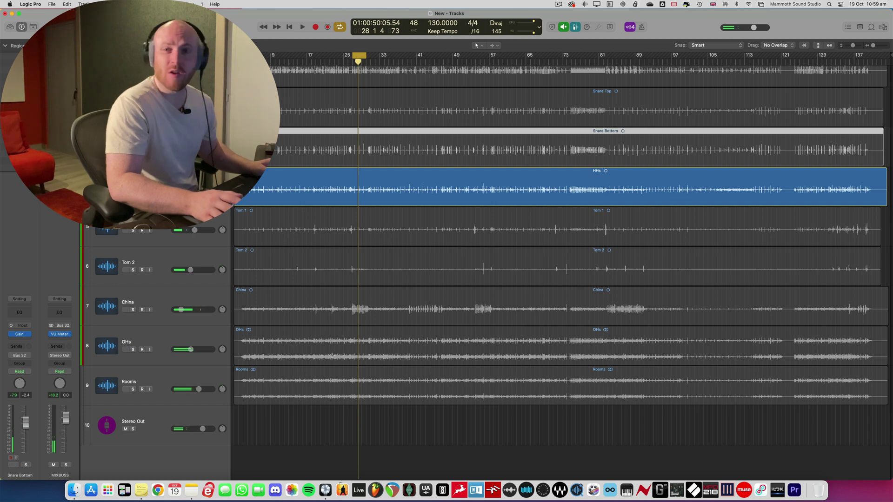
# Step: Pull the HHs fader back down to minus infinity, then unsolo and mute the HHs channel
pyautogui.press('x')
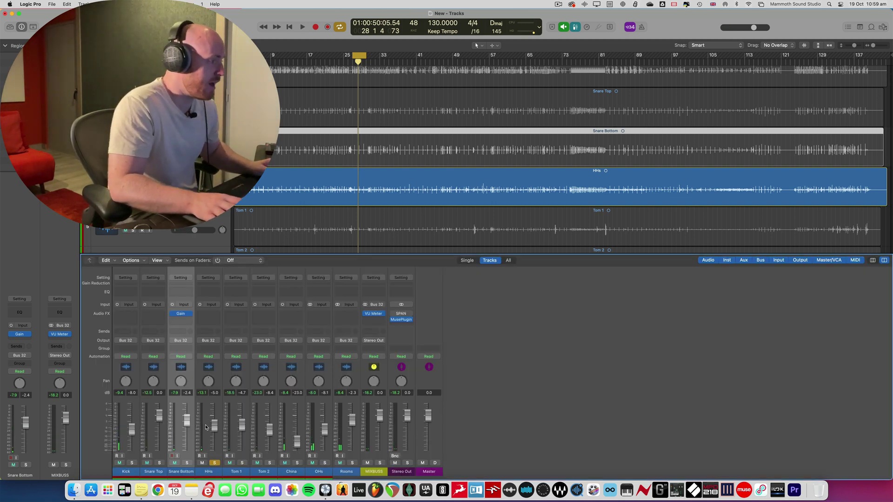
pyautogui.moveTo(213, 427); pyautogui.dragTo(214, 450)
pyautogui.click(215, 463)
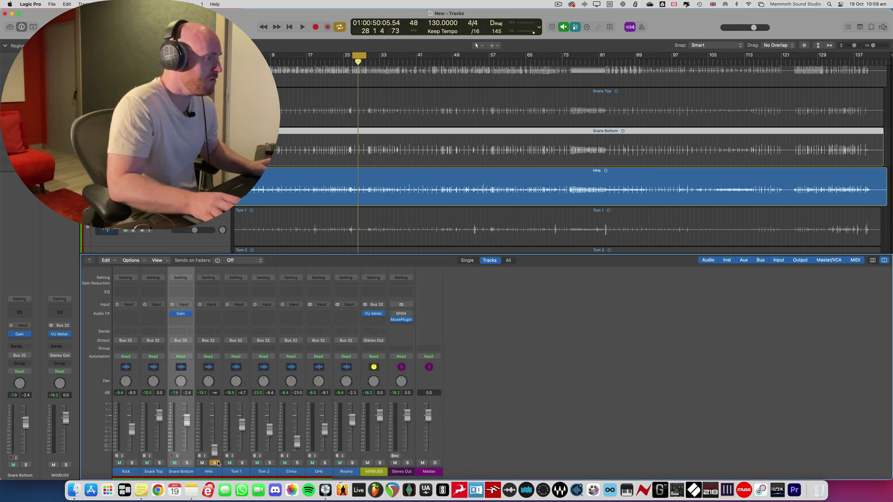
pyautogui.press('super+a')
pyautogui.click(201, 463)
pyautogui.press('x')
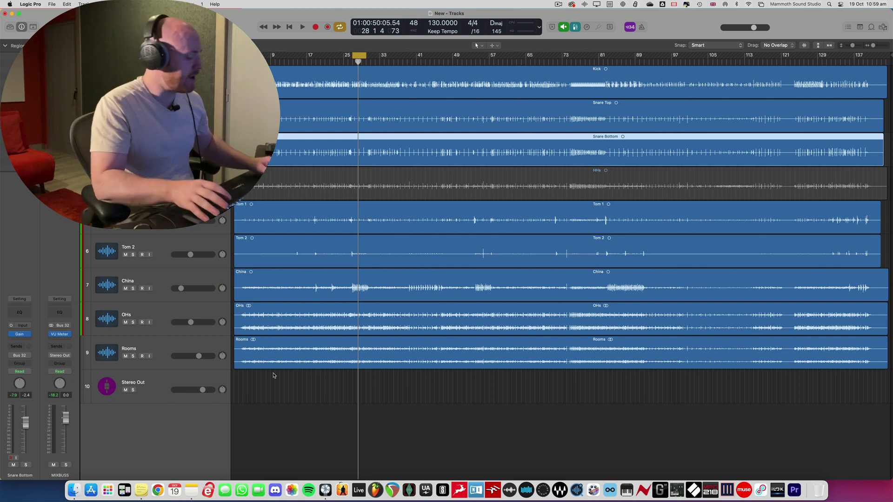
# Step: Select all drum channels from Kick to Rooms and lower their faders together to minus infinity
pyautogui.press('x')
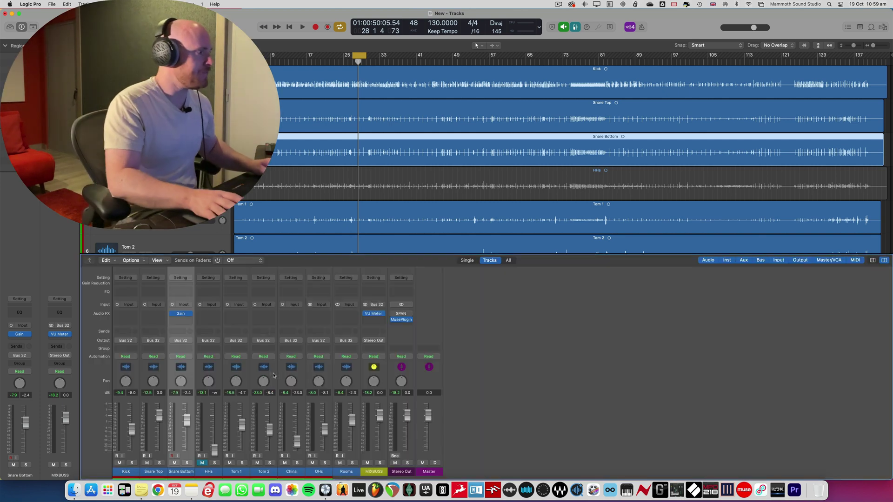
pyautogui.click(127, 456)
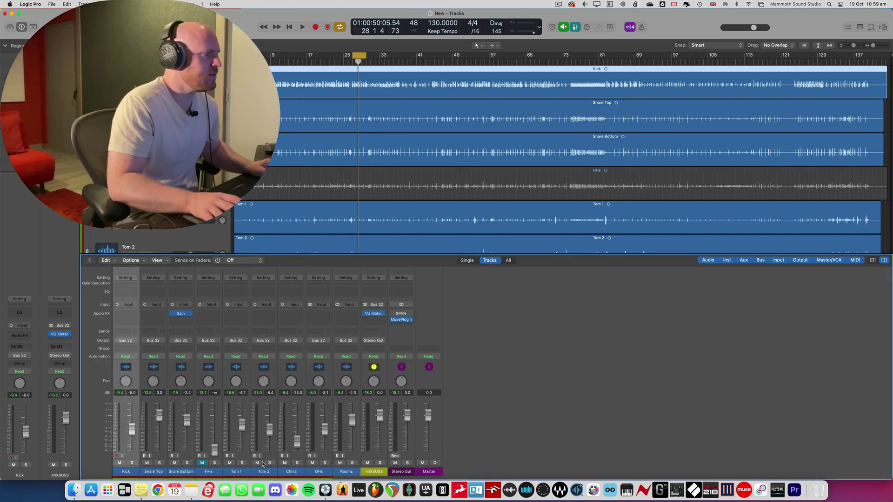
pyautogui.keyDown('shift'); pyautogui.click(347, 458); pyautogui.keyUp('shift')
pyautogui.moveTo(351, 429); pyautogui.dragTo(352, 454)
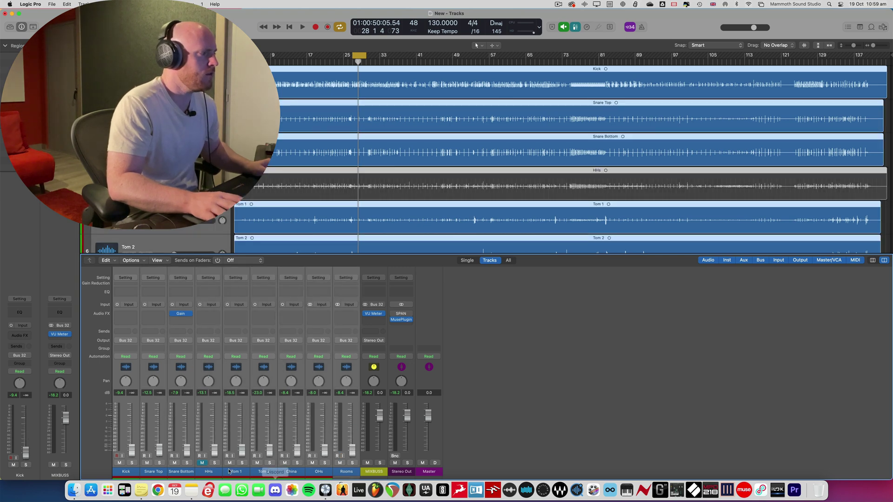
# Step: With the opening bars cycled, set the Snare Top fader to 0.0 dB and raise Snare Bottom to -11.4 dB during playback
pyautogui.click(121, 451)
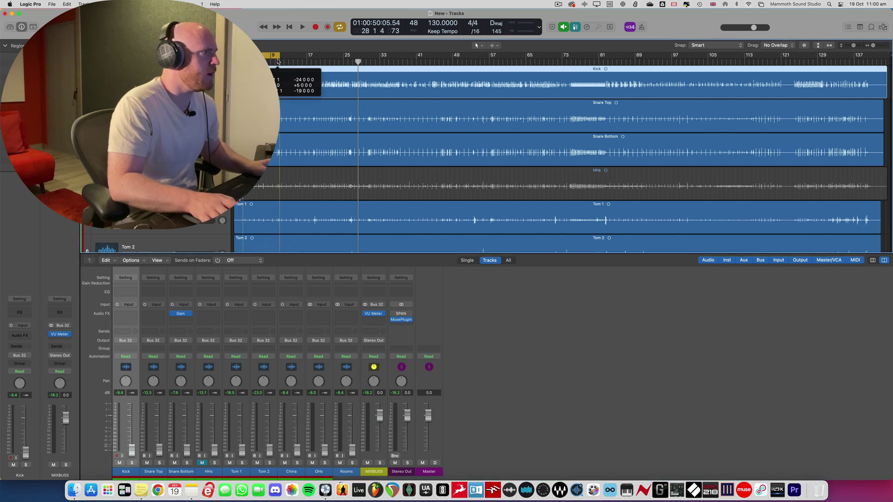
pyautogui.keyDown('alt'); pyautogui.click(159, 449); pyautogui.keyUp('alt')
pyautogui.click(158, 458)
pyautogui.press('space')
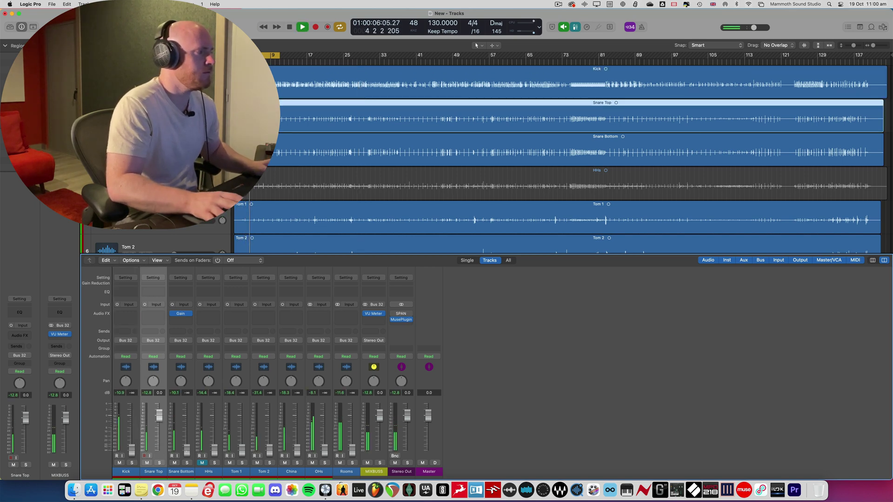
pyautogui.moveTo(189, 452); pyautogui.dragTo(188, 429)
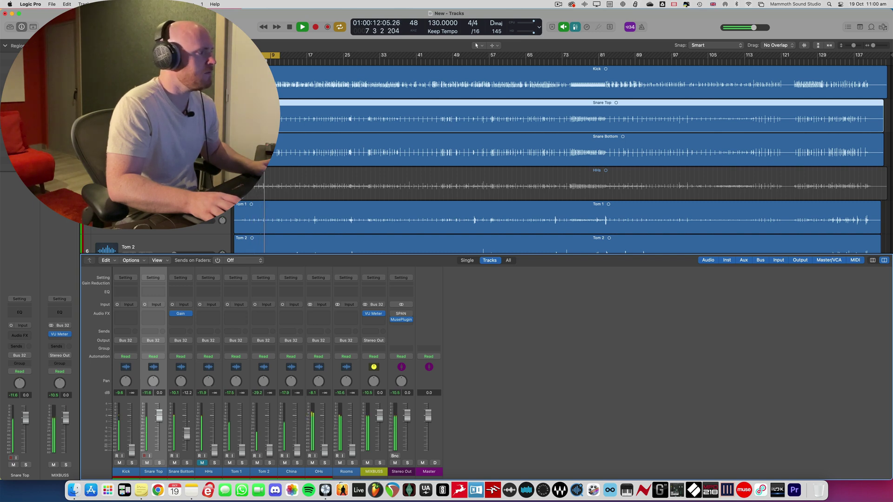
pyautogui.press('space')
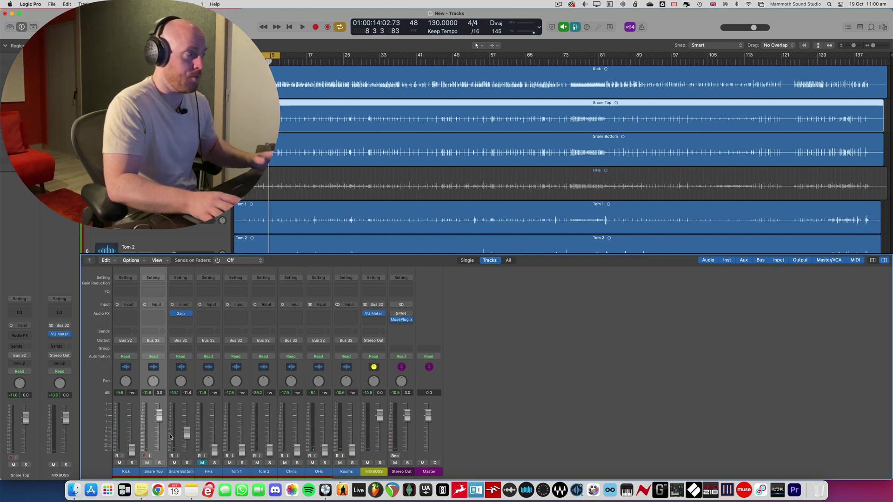
# Step: Play the opening section and raise the Kick fader to -9.8 dB, OHs to -16.0 dB and Rooms to -12.8 dB
pyautogui.press('space')
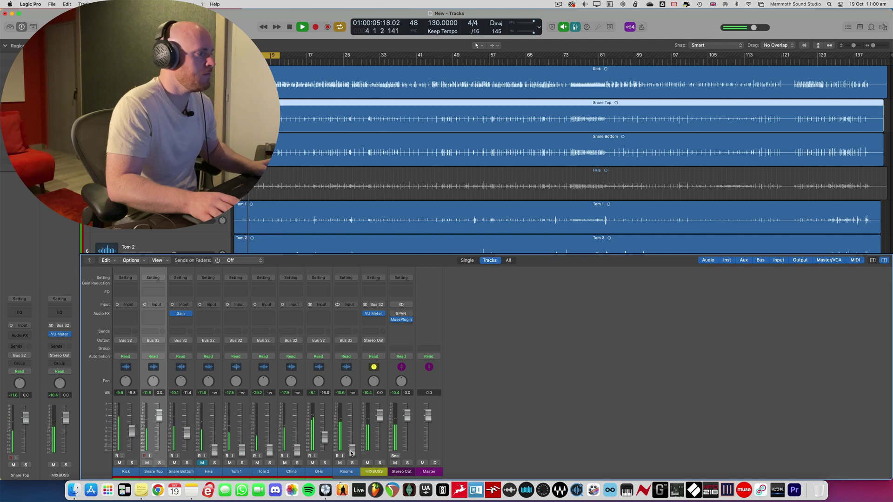
pyautogui.moveTo(352, 453); pyautogui.dragTo(352, 436)
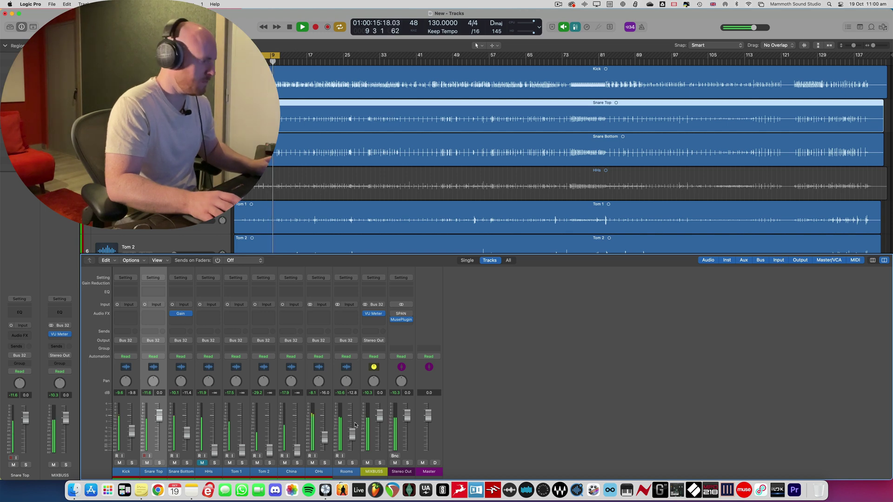
# Step: Stop playback and move the cycle range to about bars 26 to 28, over the tom fill
pyautogui.press('x')
pyautogui.press('super+Right')
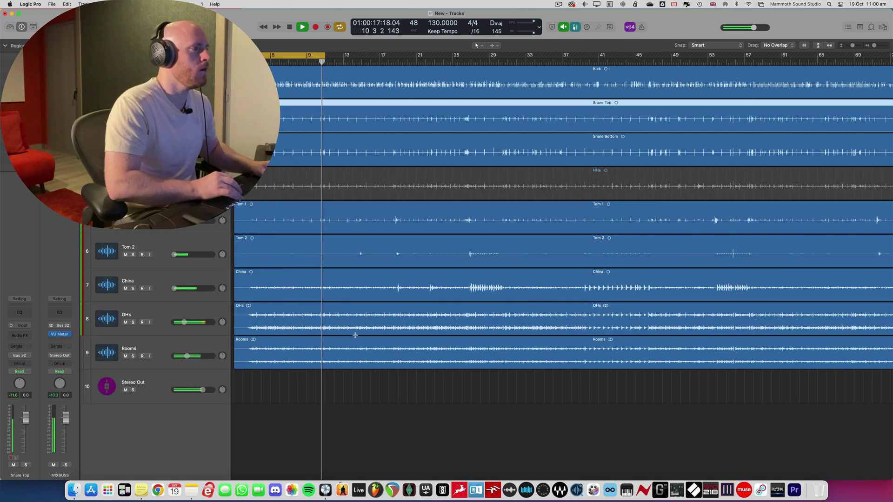
pyautogui.press('space')
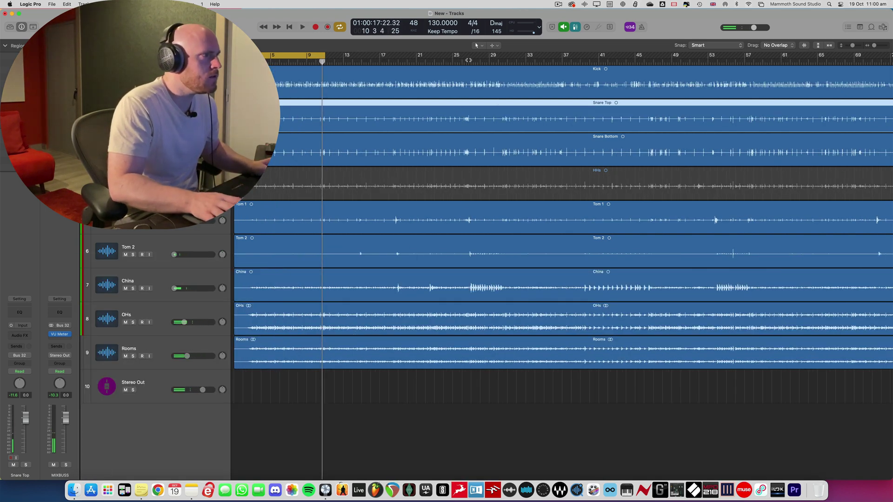
pyautogui.moveTo(468, 59); pyautogui.dragTo(477, 56)
pyautogui.press('x')
pyautogui.press('c')
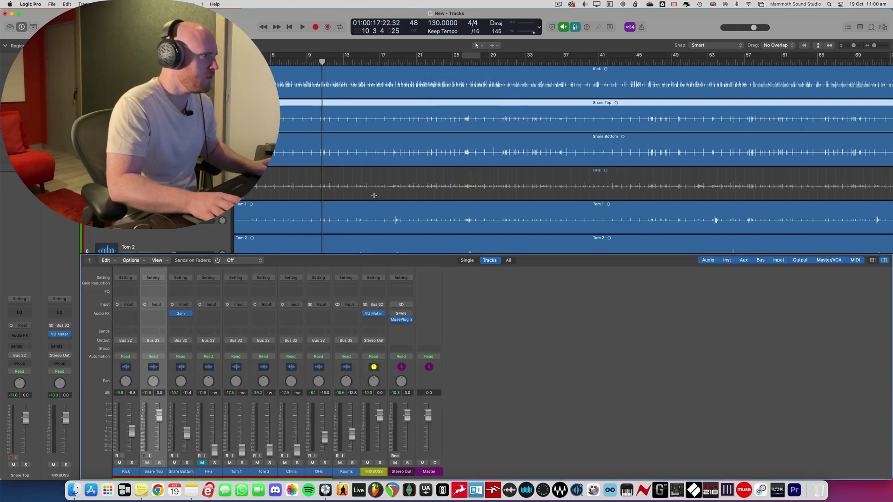
pyautogui.press('c')
# Step: Play the cycled fill and raise the Tom 1 fader to -8.2 dB, Tom 2 to -9.0 dB and China to -17.0 dB
pyautogui.press('space')
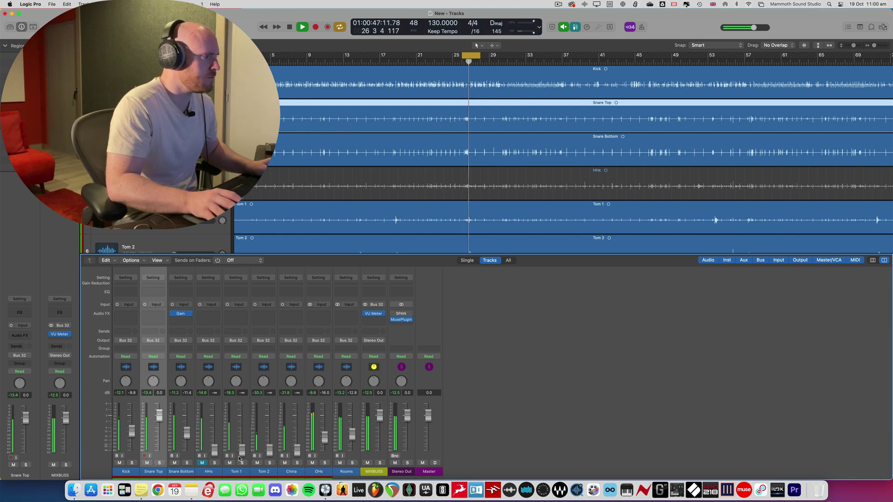
pyautogui.moveTo(239, 458); pyautogui.dragTo(297, 437)
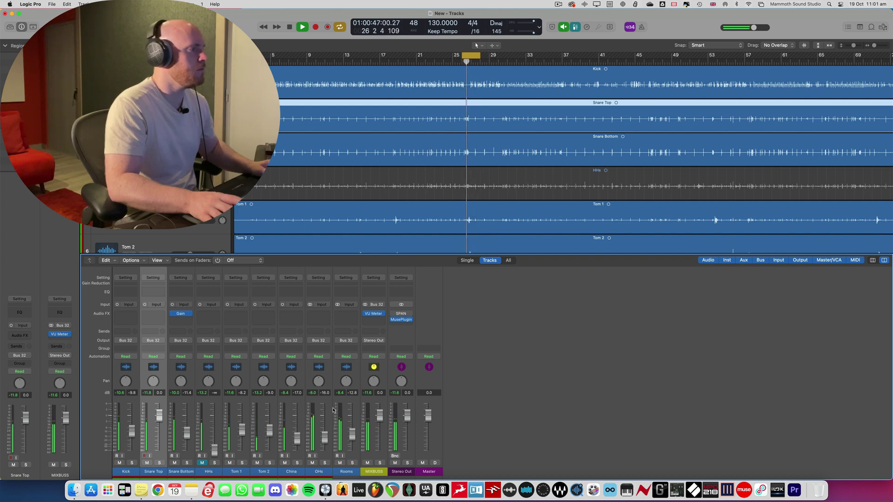
pyautogui.press('space')
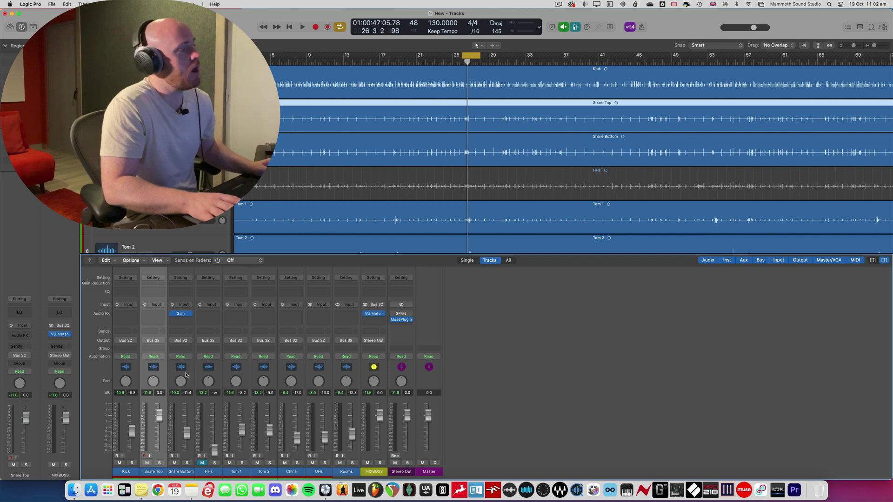
# Step: Solo the OHs track and listen to it over the cycled tom and China section
pyautogui.press('x')
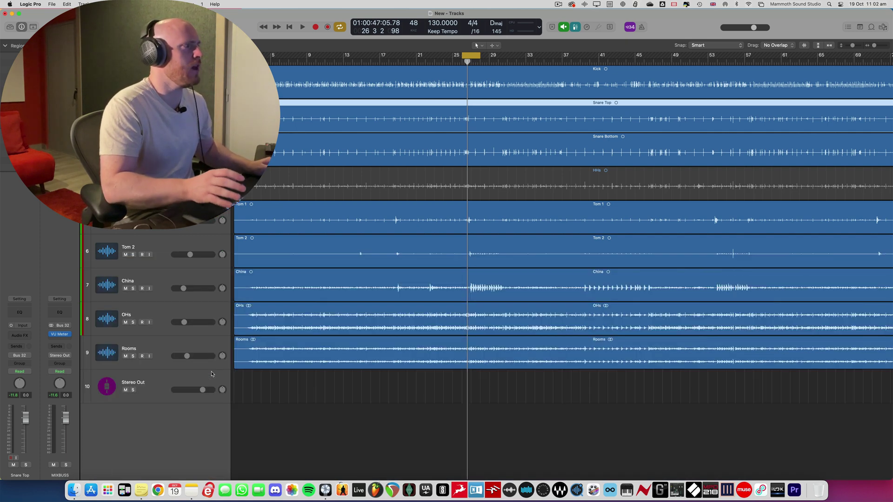
pyautogui.press('super+Right')
pyautogui.press('super+Right')
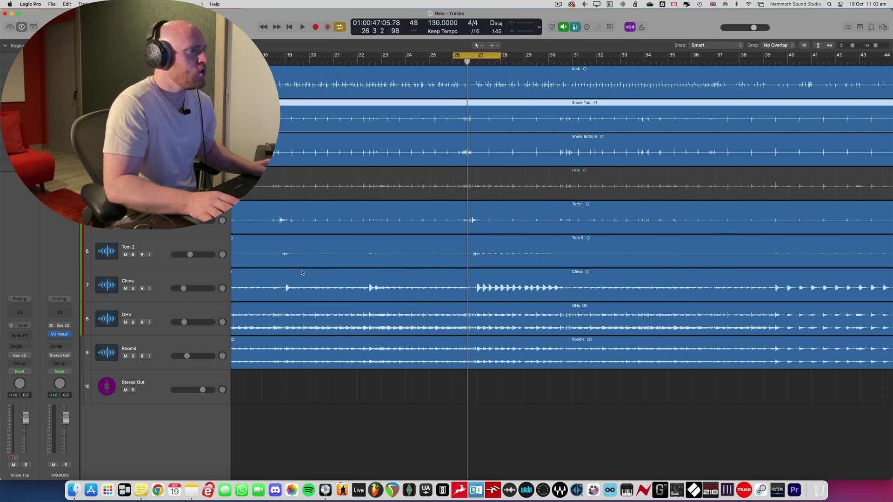
pyautogui.click(162, 314)
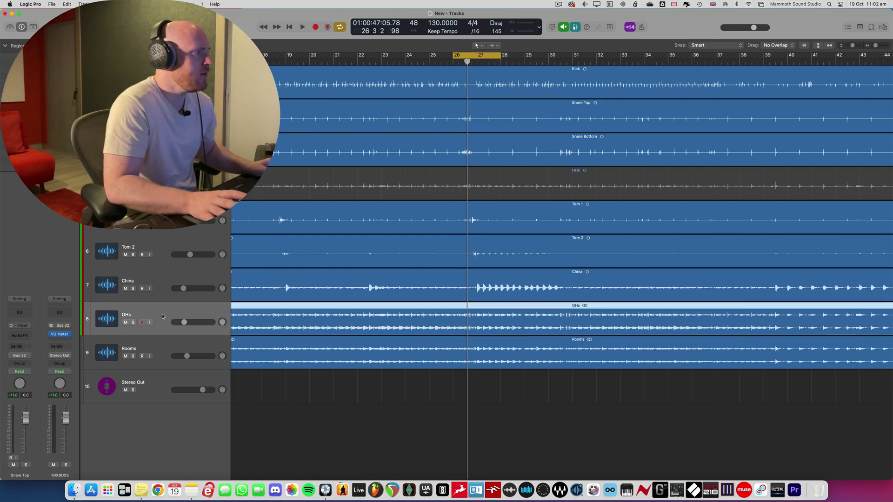
pyautogui.click(134, 323)
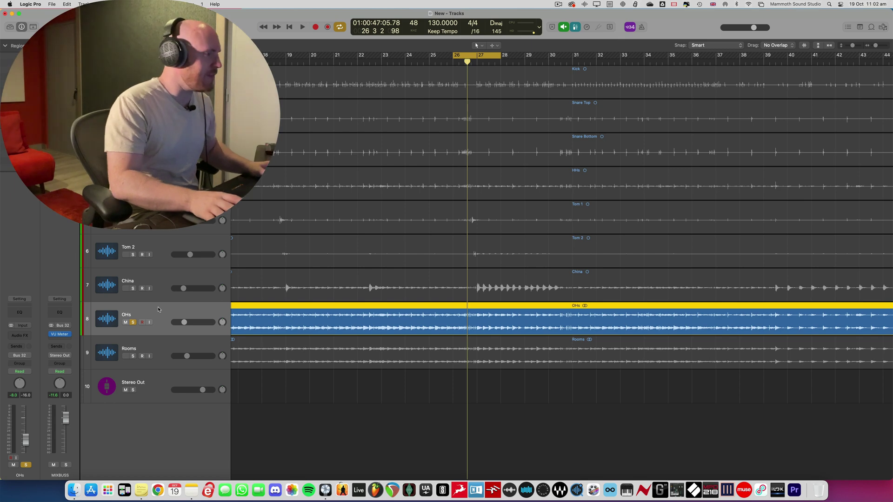
pyautogui.press('space')
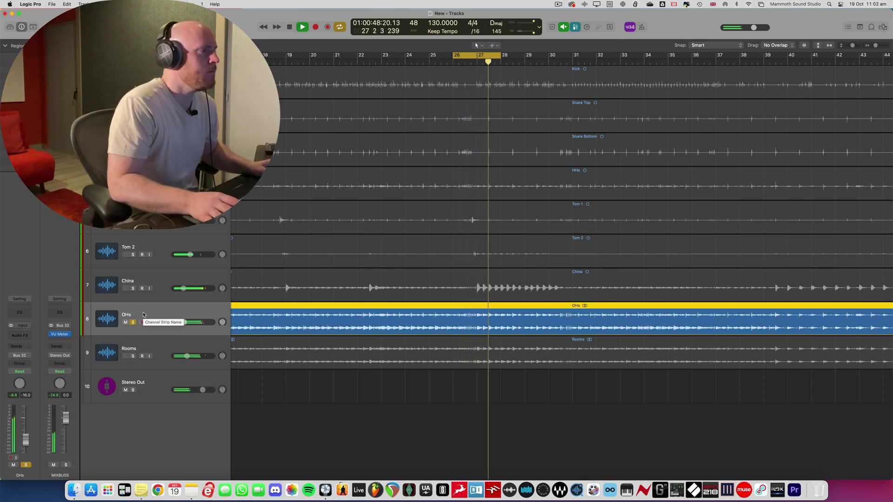
pyautogui.press('x')
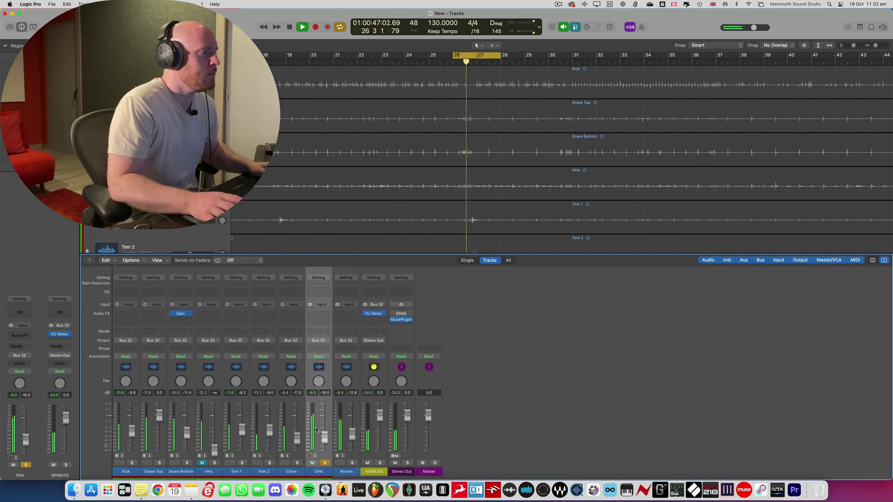
pyautogui.press('space')
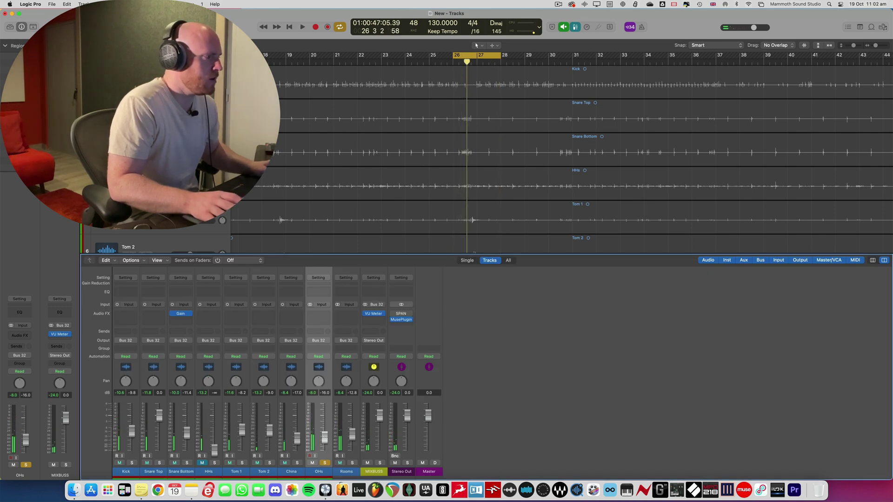
# Step: Raise the soloed OHs fader to -2.3 dB and play the cycled tom and China section
pyautogui.moveTo(324, 437); pyautogui.dragTo(324, 420)
pyautogui.press('space')
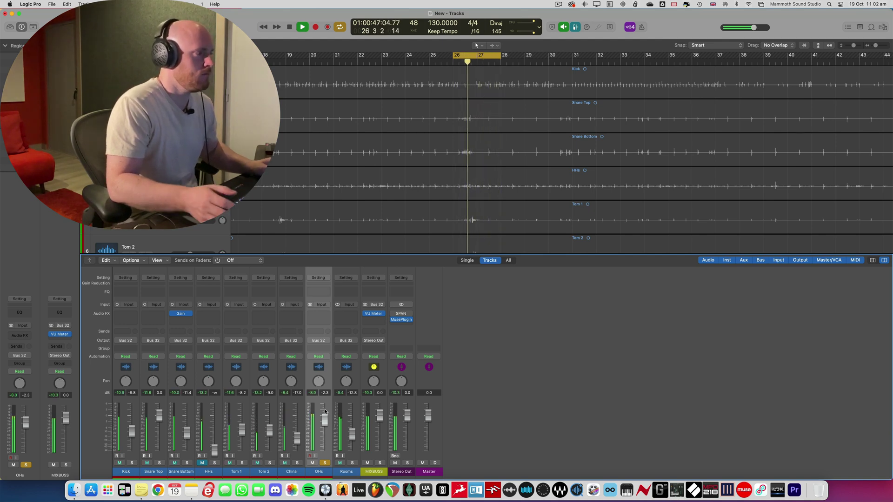
pyautogui.press('space')
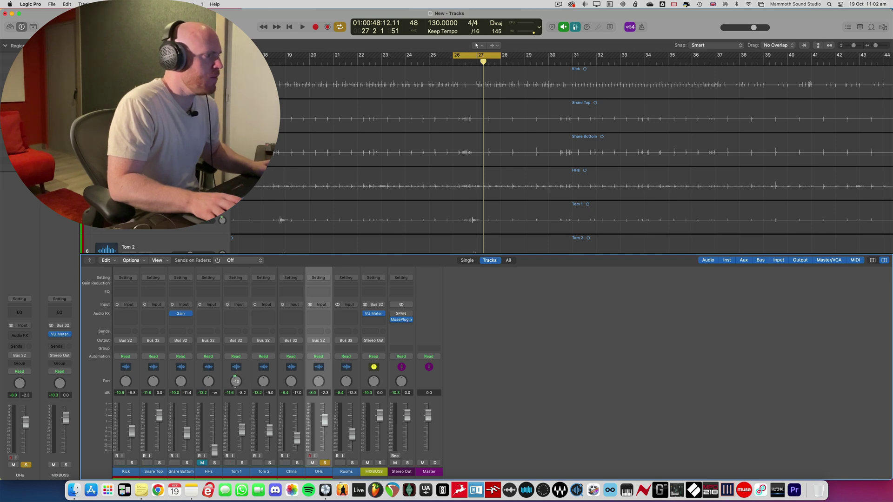
# Step: Pan Tom 1 to about -15 and Tom 2 to +31, audition them soloed with OHs at -15.8 dB, and clear all solos
pyautogui.moveTo(236, 381); pyautogui.dragTo(264, 375)
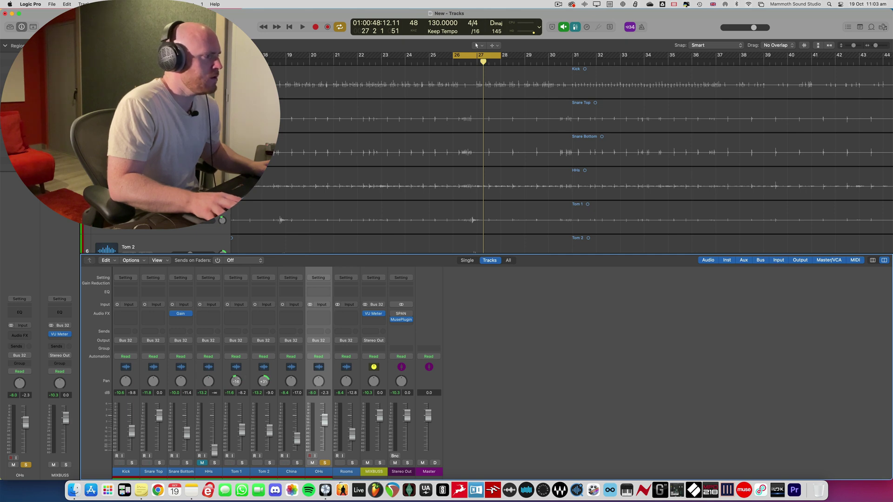
pyautogui.press('space')
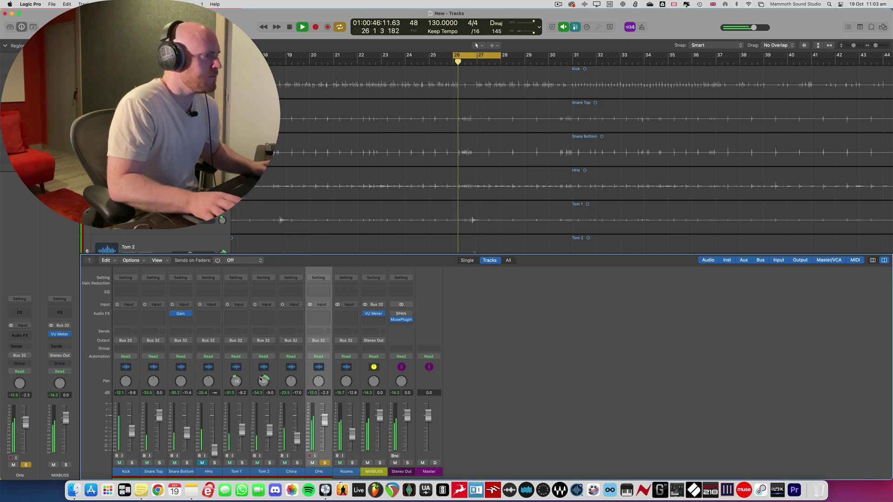
pyautogui.moveTo(242, 463); pyautogui.dragTo(269, 463)
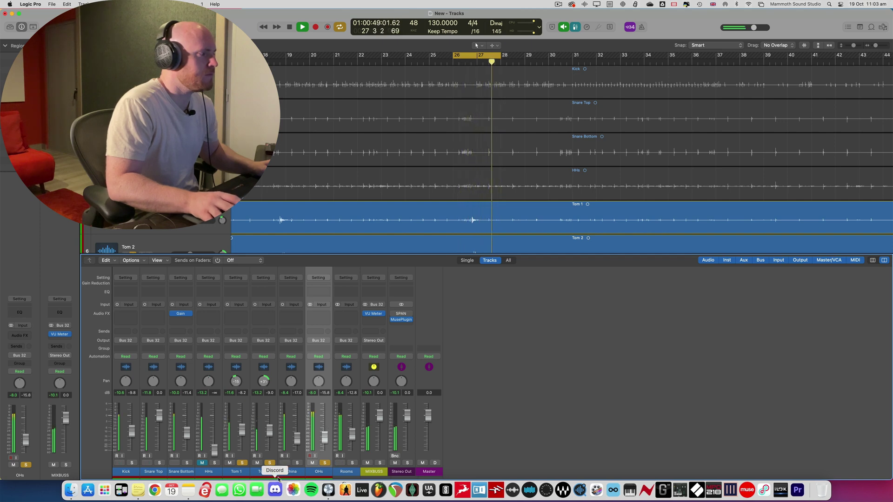
pyautogui.keyDown('alt'); pyautogui.click(324, 463); pyautogui.keyUp('alt')
pyautogui.click(324, 463)
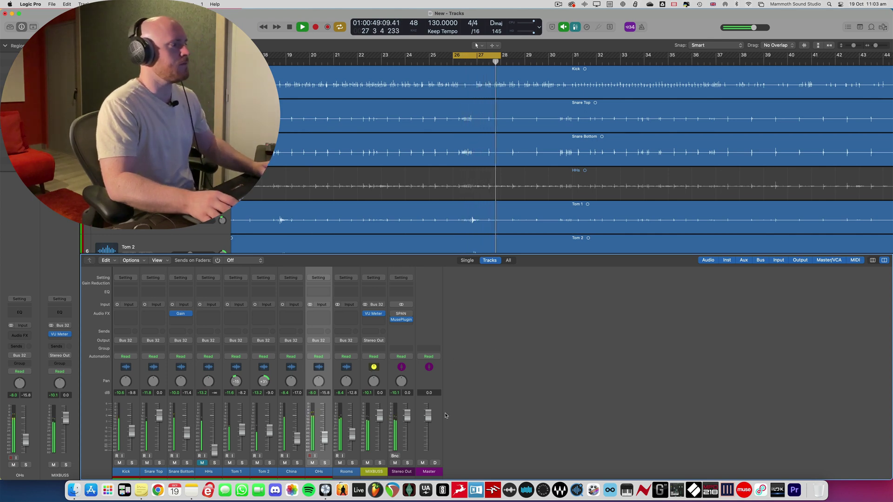
# Step: Pan China to about +36 and play the cycled fill with the full kit
pyautogui.press('space')
pyautogui.moveTo(291, 381); pyautogui.dragTo(292, 366)
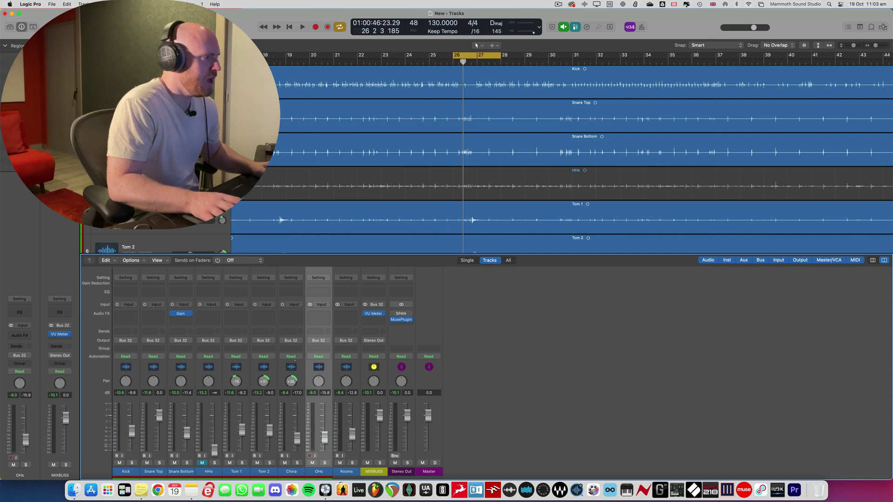
pyautogui.press('space')
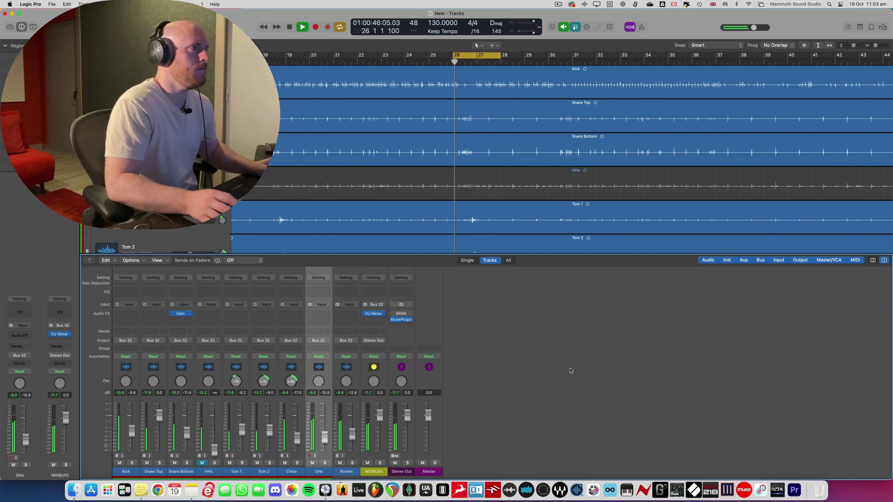
pyautogui.press('space')
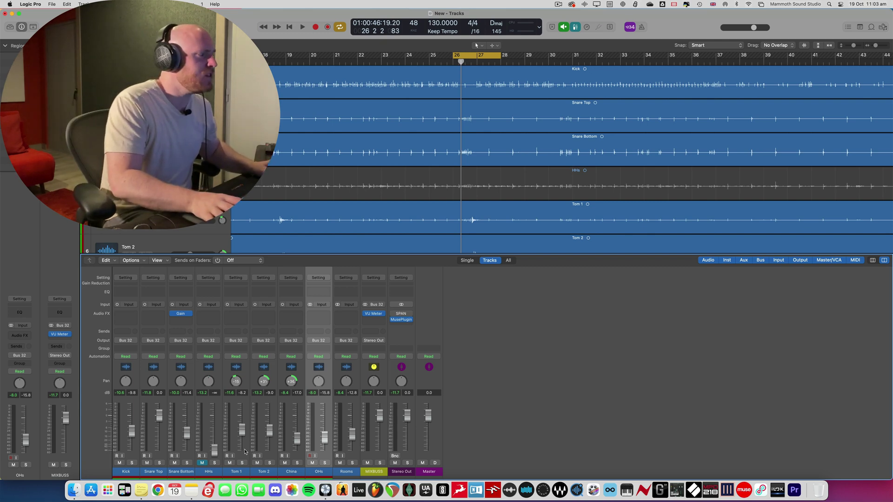
# Step: Mute Tom 1 and China, try Tom 2 at -41 with OHs at -5.7 dB over the fill, and restore the pan and OHs level
pyautogui.click(230, 463)
pyautogui.moveTo(264, 381); pyautogui.dragTo(263, 400)
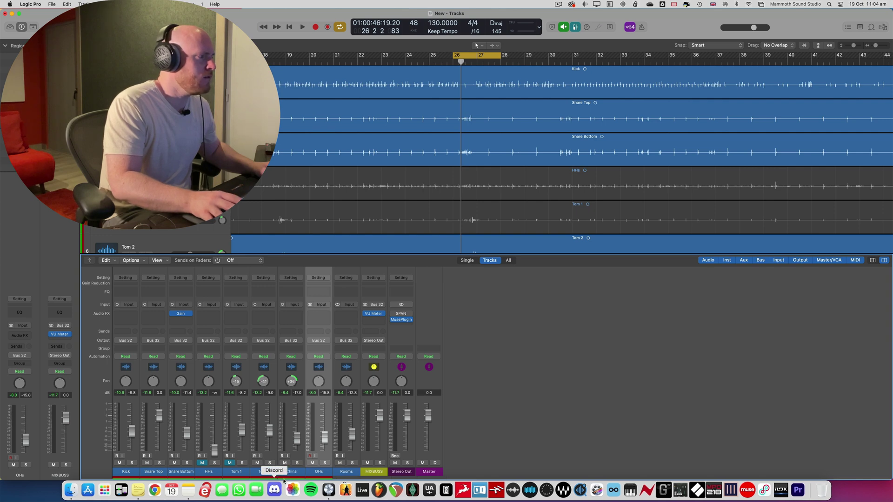
pyautogui.click(285, 463)
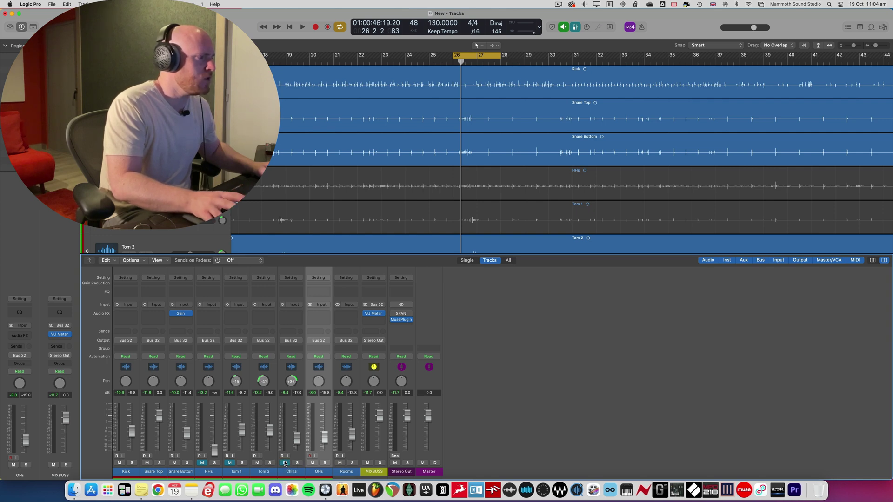
pyautogui.press('space')
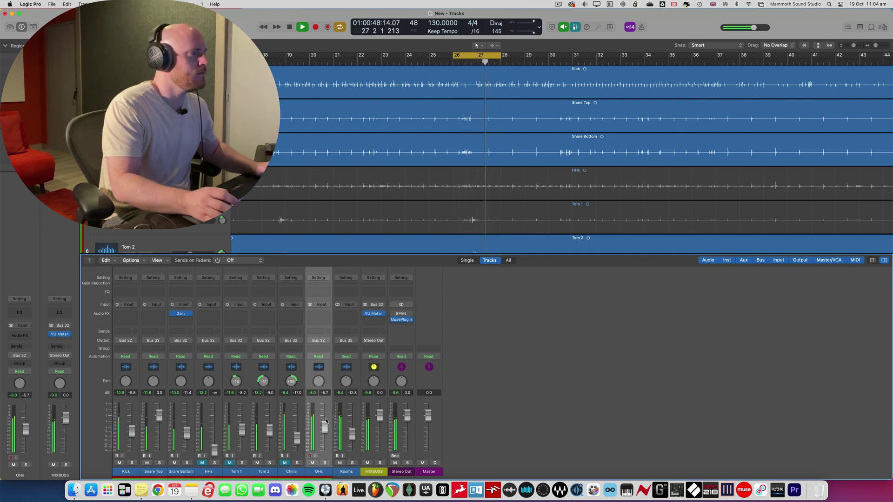
pyautogui.press('space')
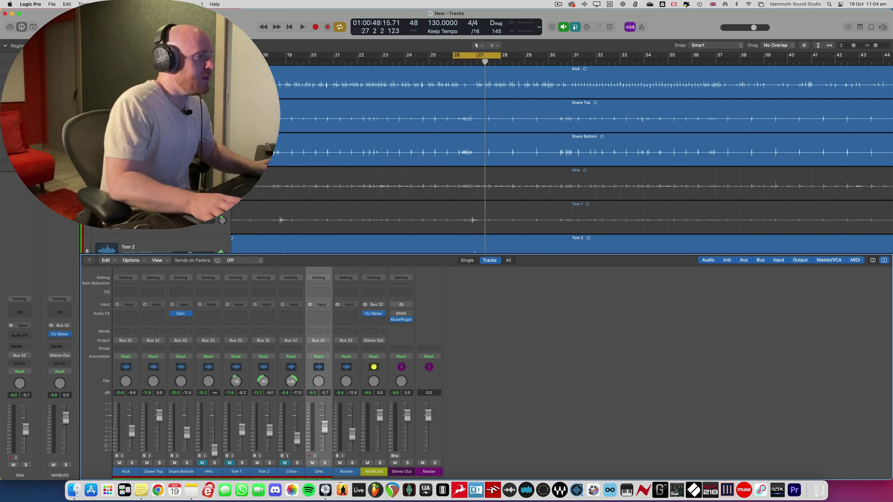
pyautogui.moveTo(325, 426); pyautogui.dragTo(324, 437)
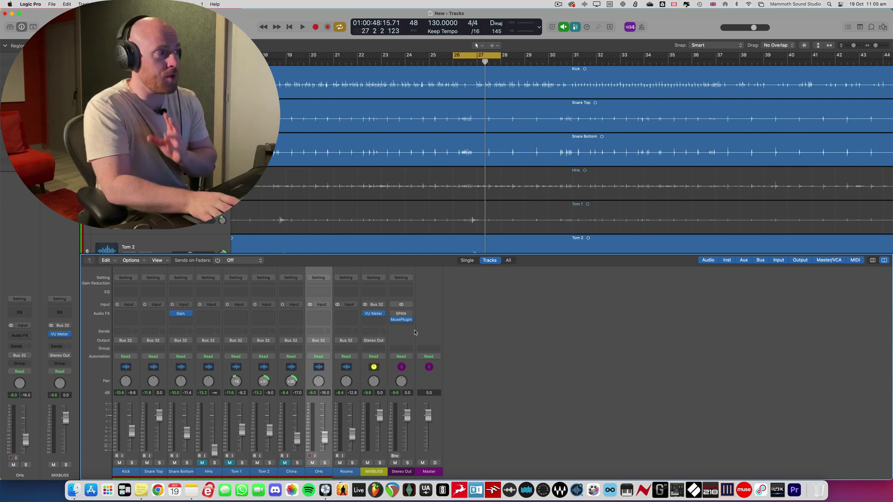
# Step: Insert a Correlation Meter on the MIXBUSS channel and leave an empty effect slot between it and the VU Meter
pyautogui.click(374, 320)
pyautogui.write('corre')
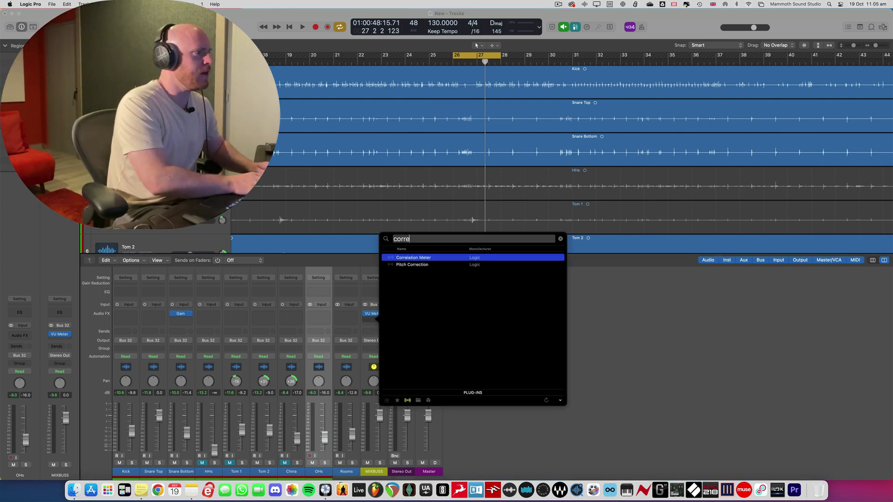
pyautogui.press('Return')
pyautogui.click(374, 320)
pyautogui.click(374, 320)
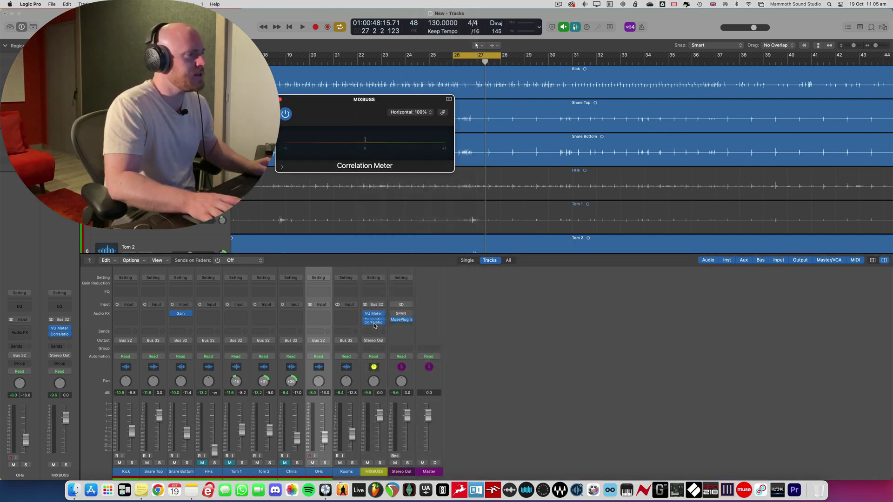
pyautogui.moveTo(374, 320); pyautogui.dragTo(374, 326)
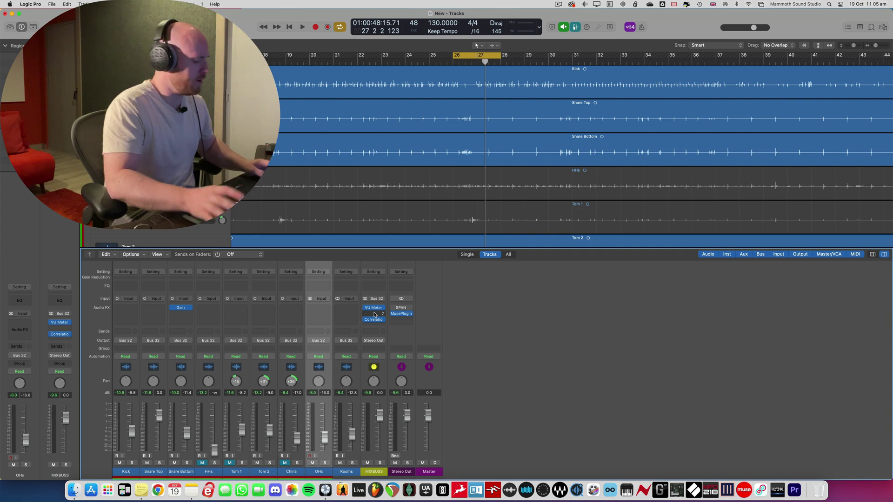
# Step: Insert a Gain plug-in on MIXBUSS between the VU Meter and Correlation Meter, and arrange both plug-in windows so each is readable
pyautogui.click(374, 315)
pyautogui.write('gain')
pyautogui.press('Return')
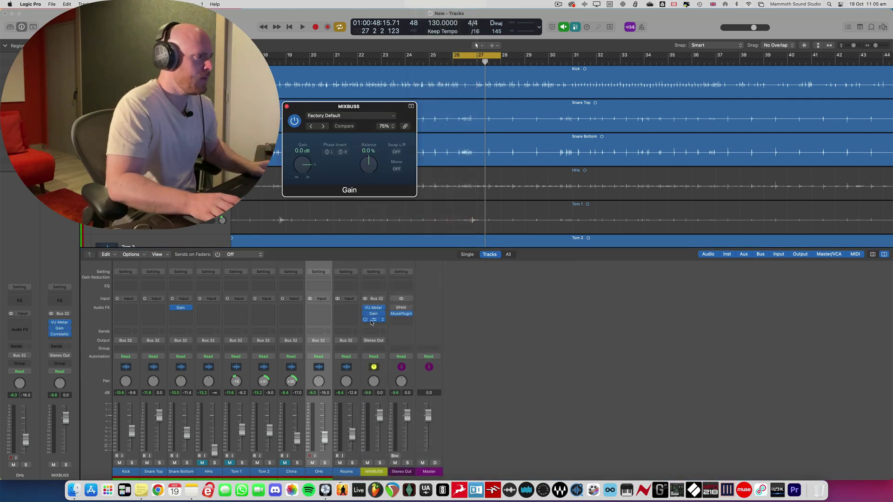
pyautogui.click(375, 320)
pyautogui.moveTo(376, 126); pyautogui.dragTo(428, 215)
pyautogui.moveTo(383, 111); pyautogui.dragTo(385, 107)
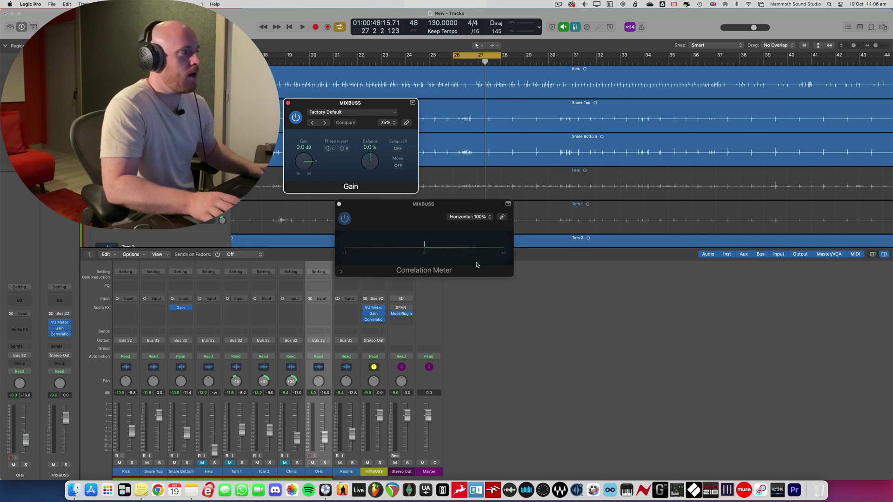
# Step: Unmute HHs, Tom 1 and China, and play the cycled fill while watching the Correlation Meter
pyautogui.press('space')
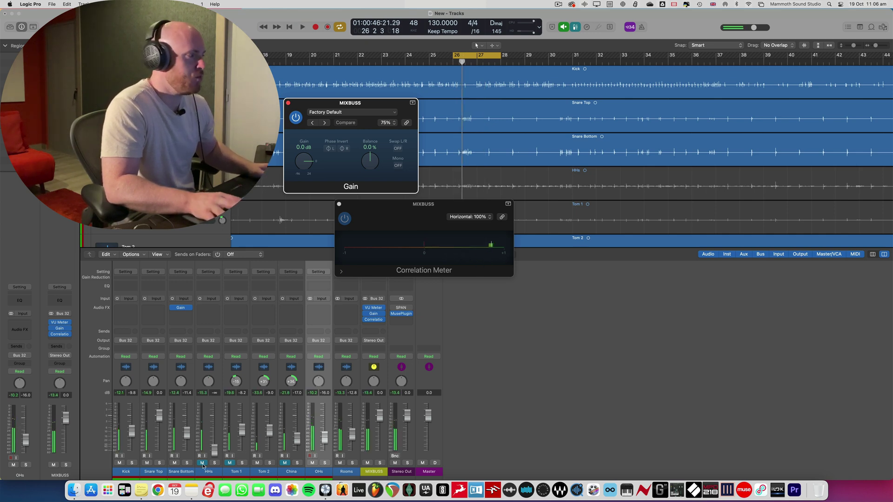
pyautogui.click(202, 462)
pyautogui.click(230, 463)
pyautogui.click(284, 463)
pyautogui.press('space')
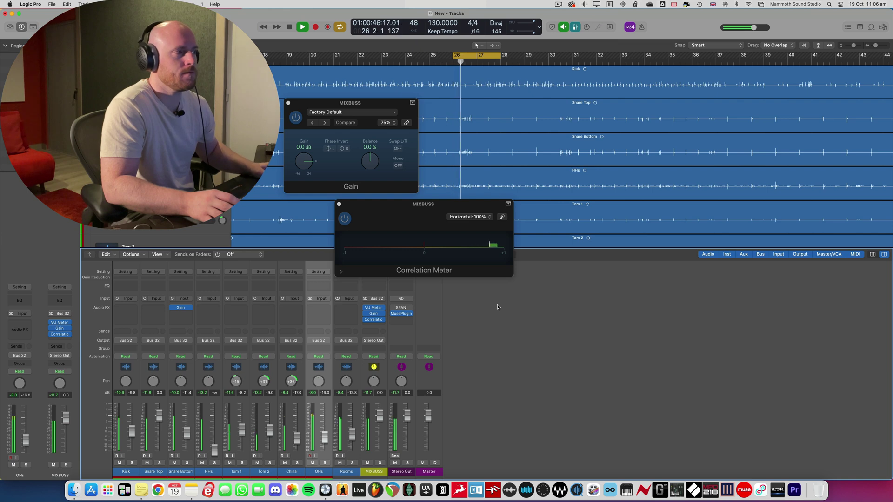
pyautogui.press('space')
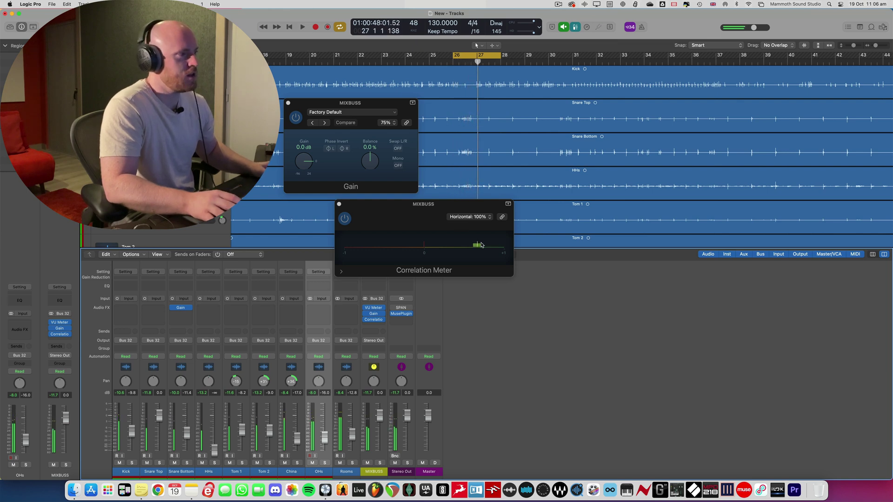
# Step: Move the cycle range to the song's opening bars and play them while watching the Correlation Meter
pyautogui.press('z')
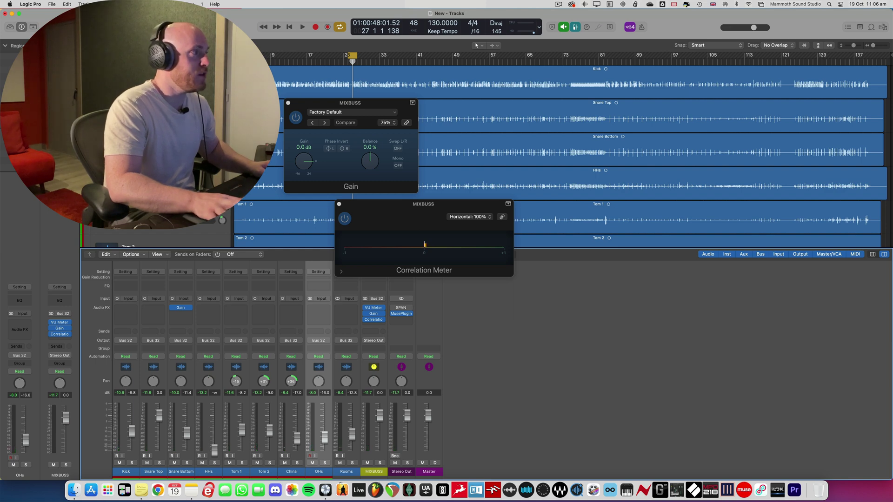
pyautogui.moveTo(352, 55); pyautogui.dragTo(273, 56)
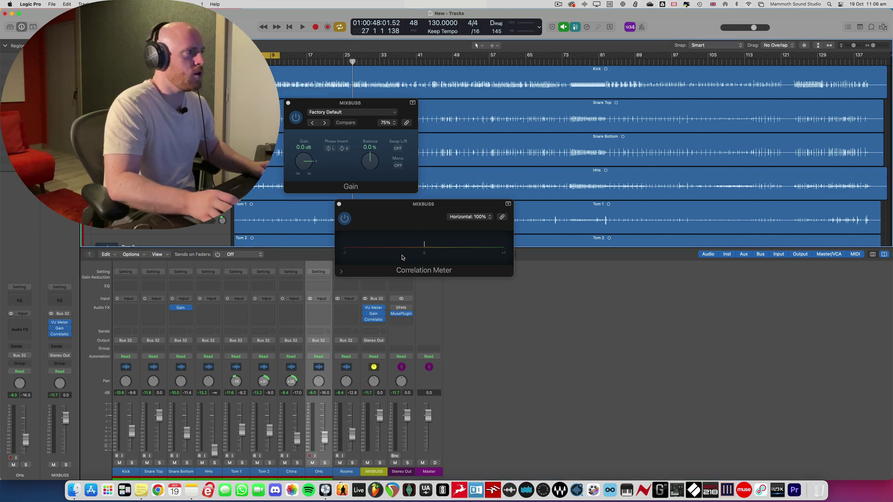
pyautogui.press('space')
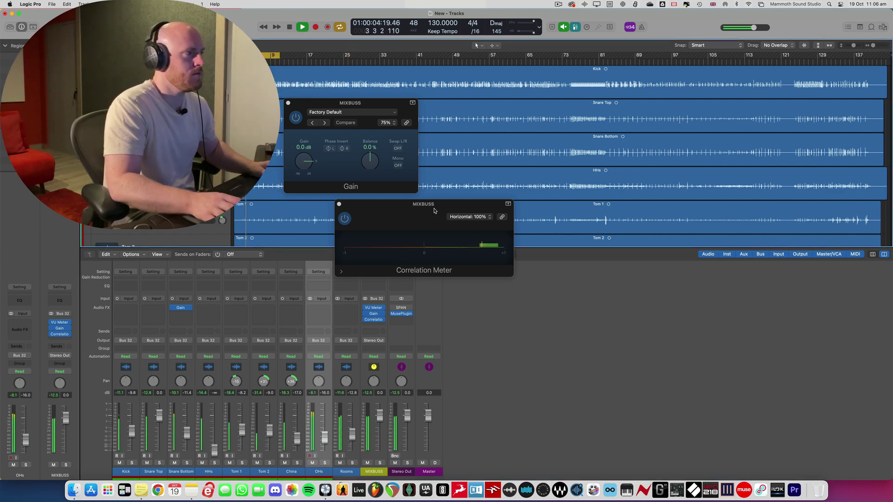
pyautogui.moveTo(434, 211); pyautogui.dragTo(477, 235)
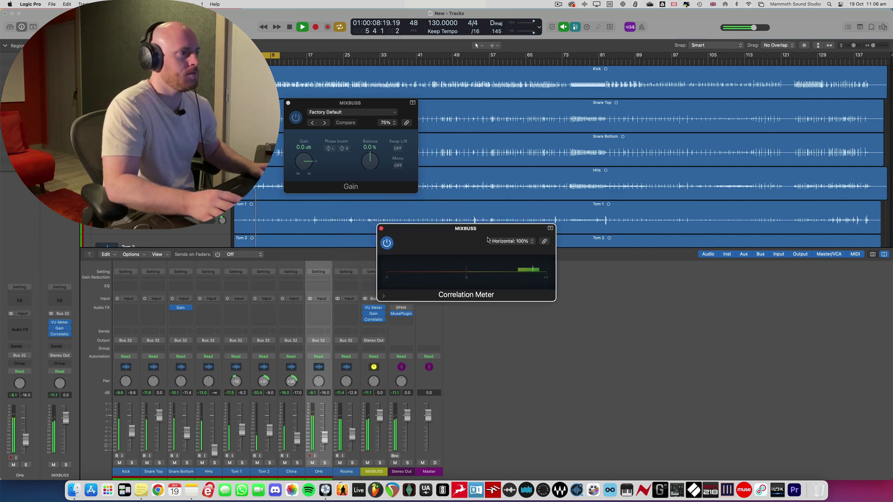
pyautogui.press('space')
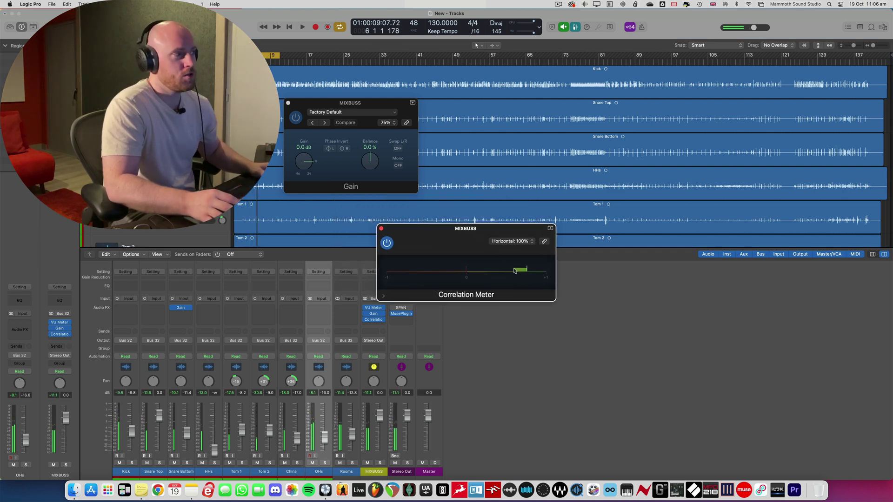
# Step: Play the opening section and compare MIXBUSS in mono and stereo using the Gain plug-in's Mono option
pyautogui.click(391, 168)
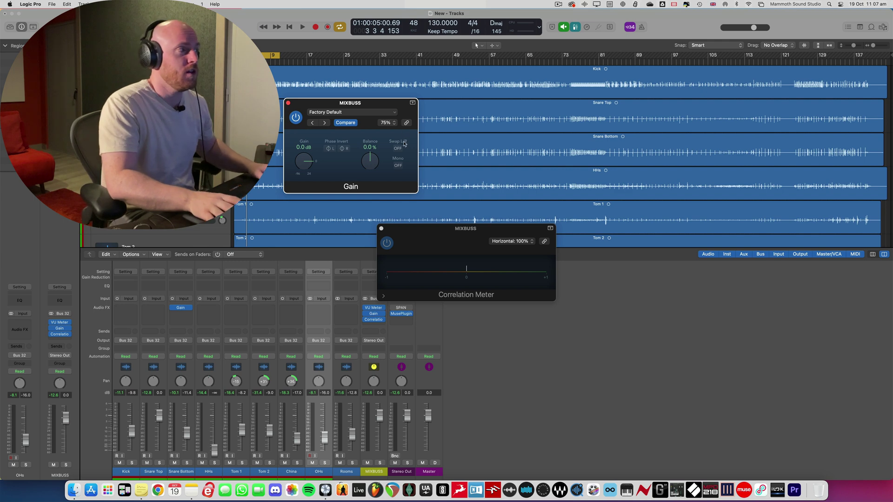
pyautogui.press('space')
pyautogui.click(398, 166)
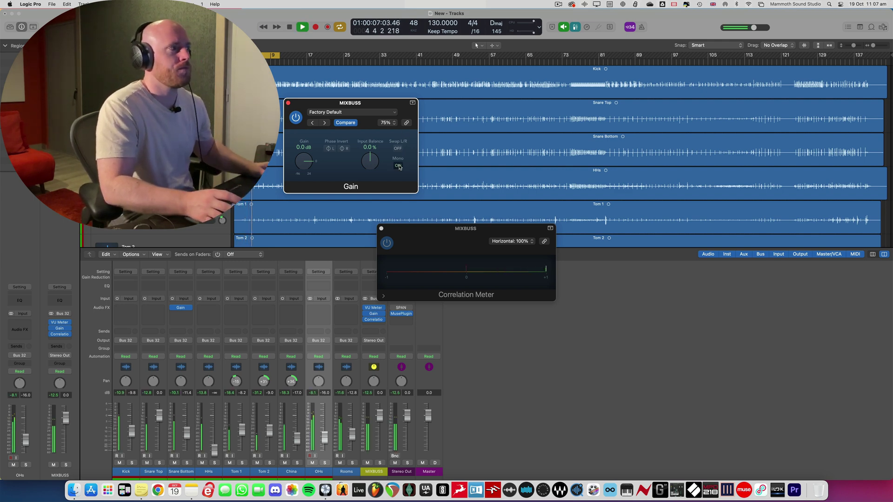
pyautogui.click(398, 165)
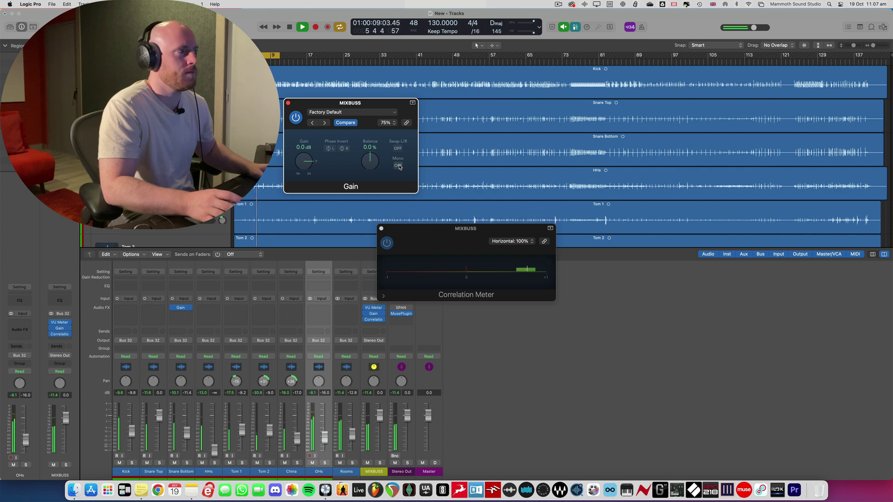
pyautogui.press('space')
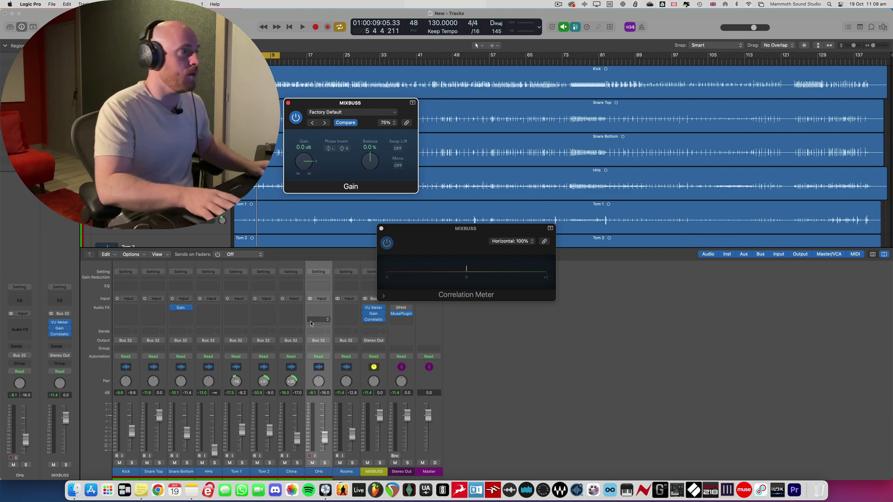
# Step: Replay the opening, alternating the Gain plug-in's Mono option on and off, and leave it off after stopping playback
pyautogui.press('space')
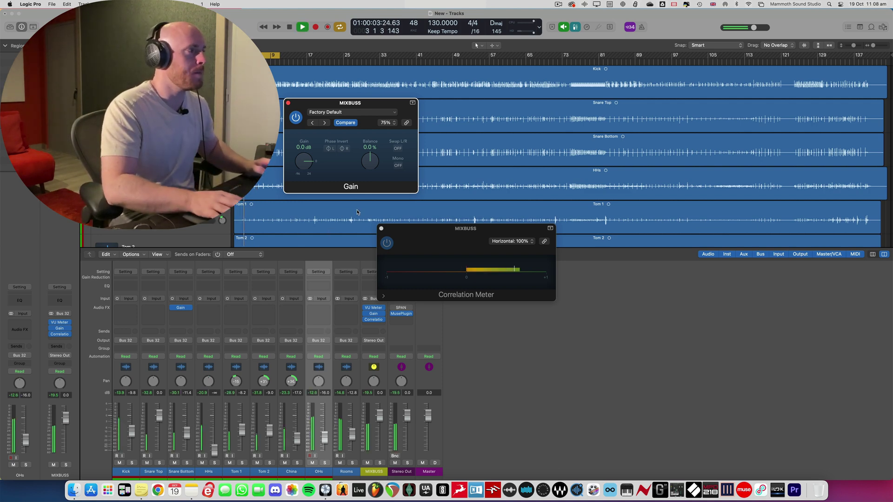
pyautogui.click(400, 166)
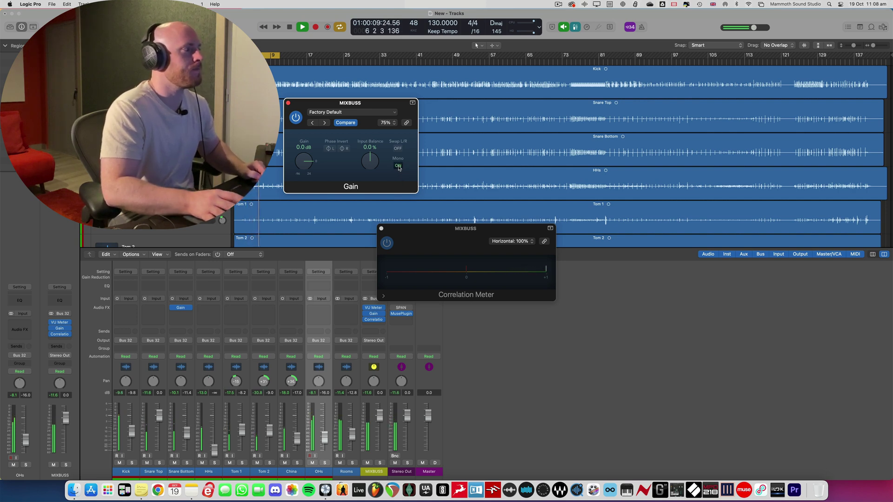
pyautogui.click(399, 166)
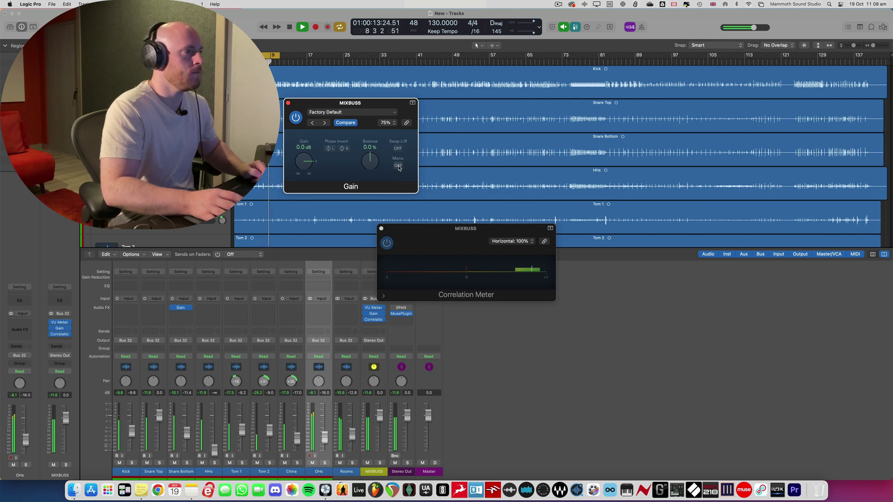
pyautogui.click(399, 166)
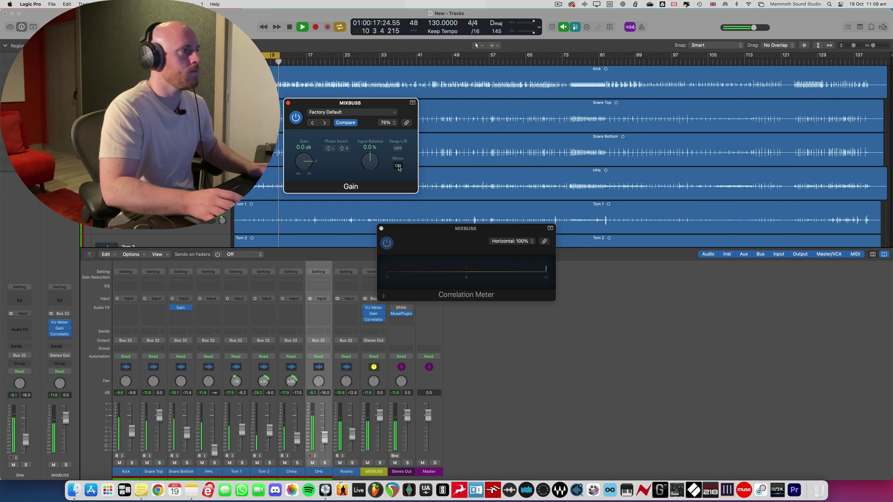
pyautogui.press('space')
pyautogui.click(398, 167)
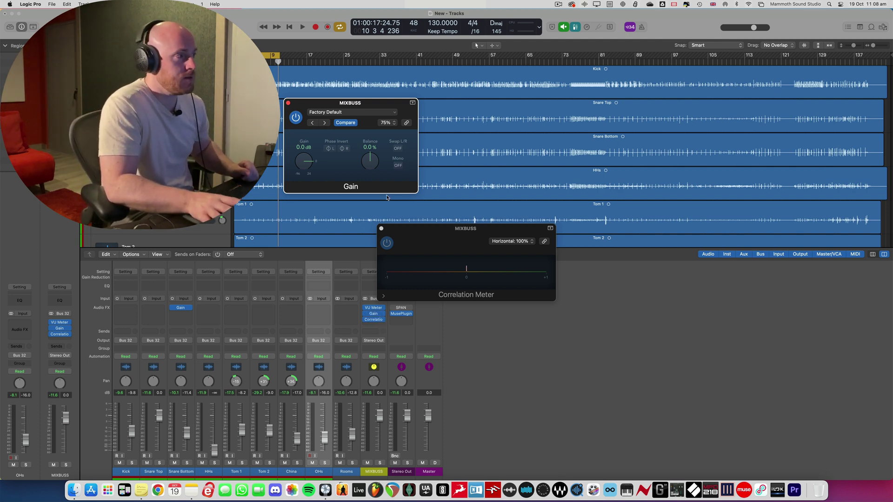
pyautogui.click(398, 167)
pyautogui.click(398, 166)
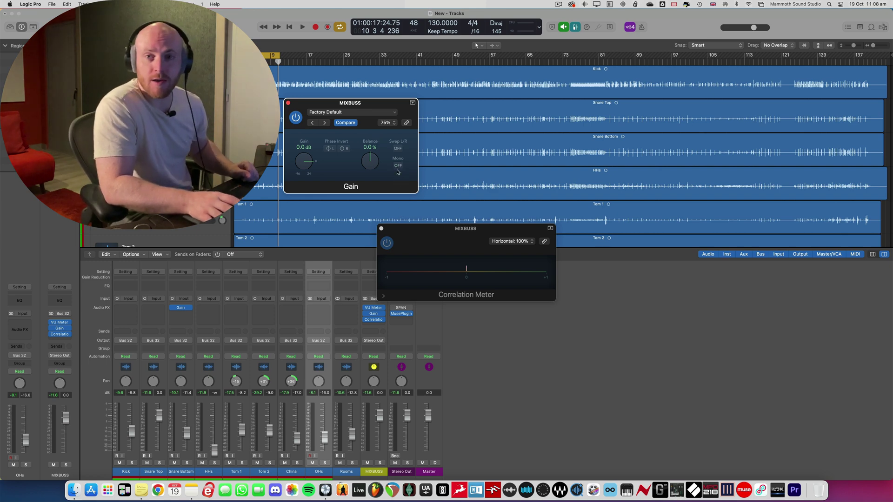